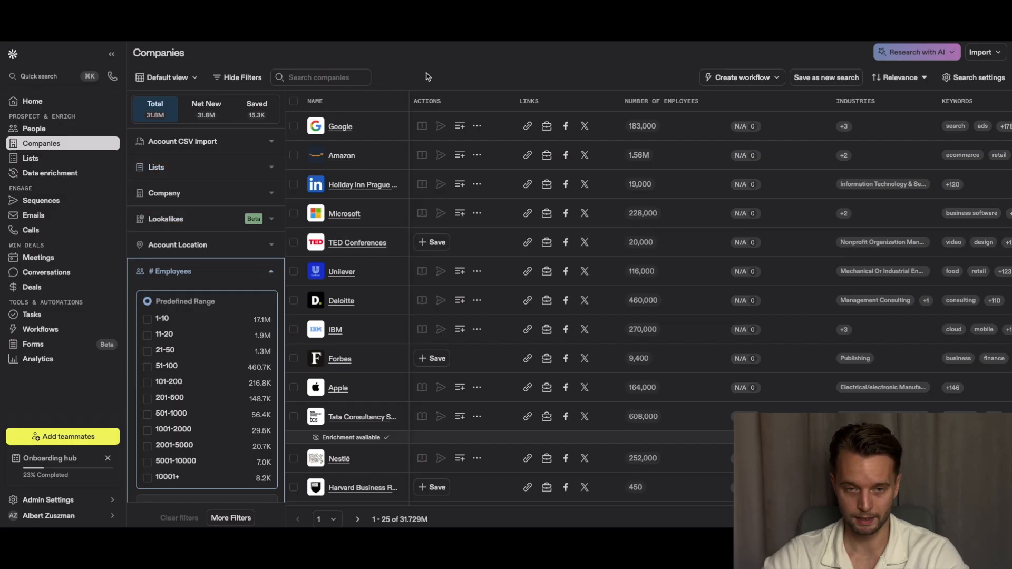
Filter the companies by account location, choosing Germany as the region
{"action": "scroll", "coordinate": [236, 200], "scroll_direction": "down", "scroll_amount": 10}
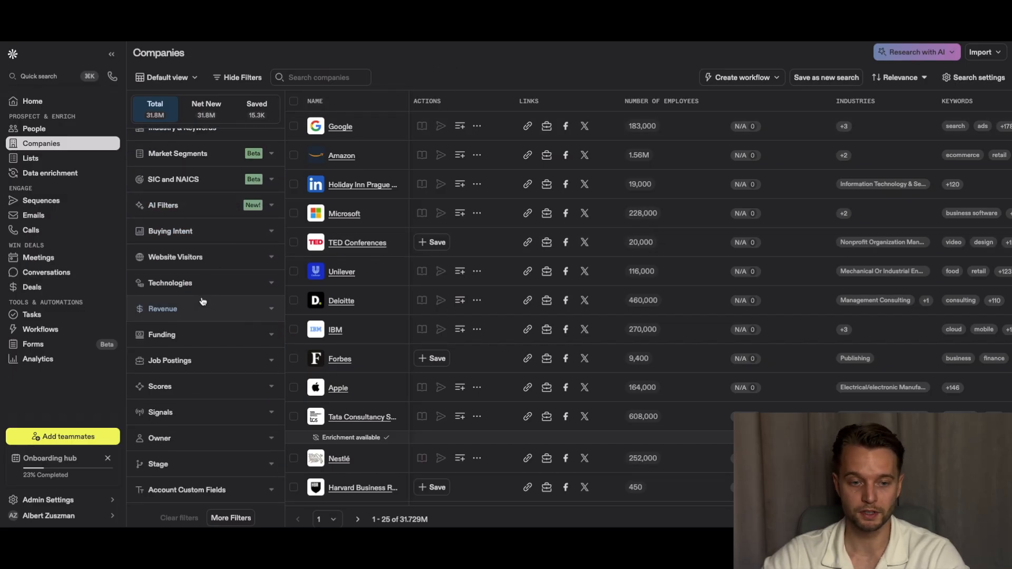
{"action": "scroll", "coordinate": [203, 300], "scroll_direction": "up", "scroll_amount": 10}
{"action": "scroll", "coordinate": [203, 301], "scroll_direction": "down", "scroll_amount": 10}
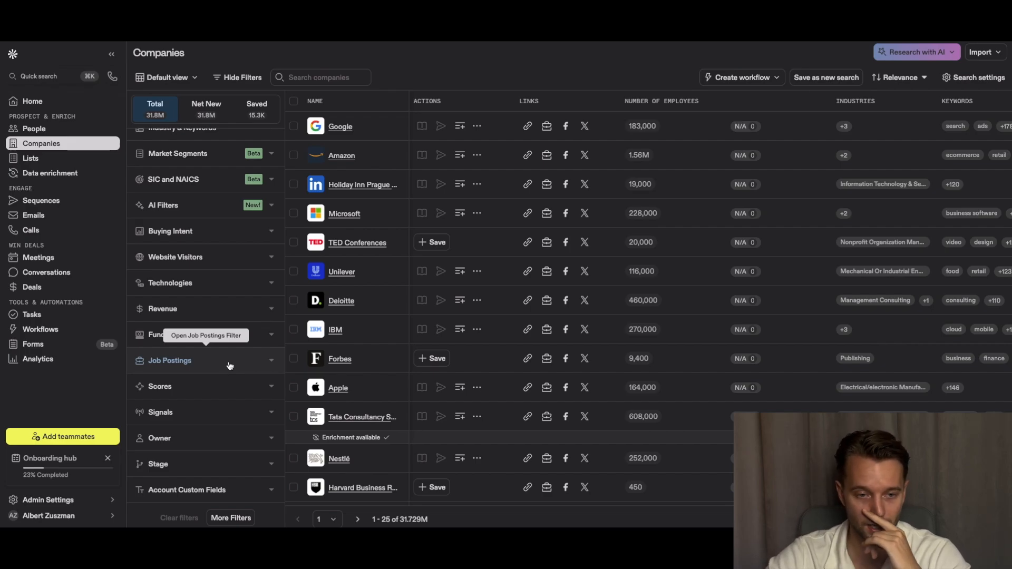
{"action": "scroll", "coordinate": [237, 348], "scroll_direction": "up", "scroll_amount": 8}
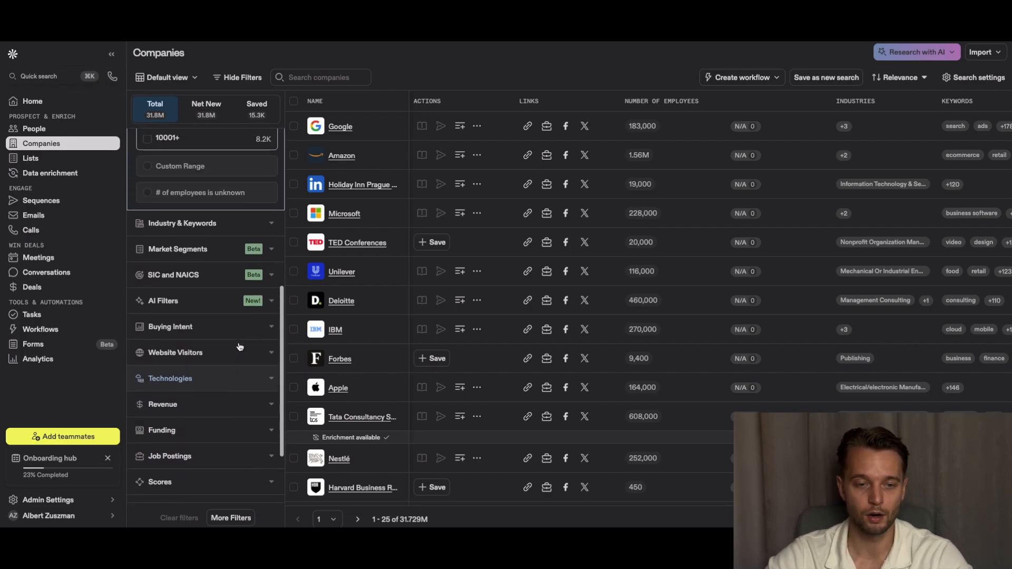
{"action": "left_click", "coordinate": [185, 228]}
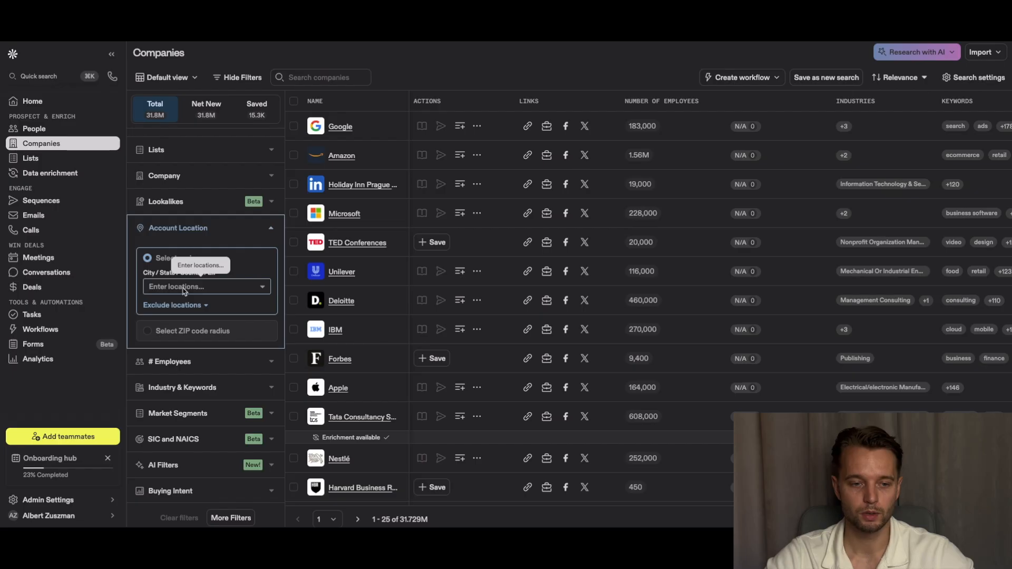
{"action": "left_click", "coordinate": [184, 287]}
{"action": "type", "text": "germany"}
{"action": "left_click", "coordinate": [179, 306]}
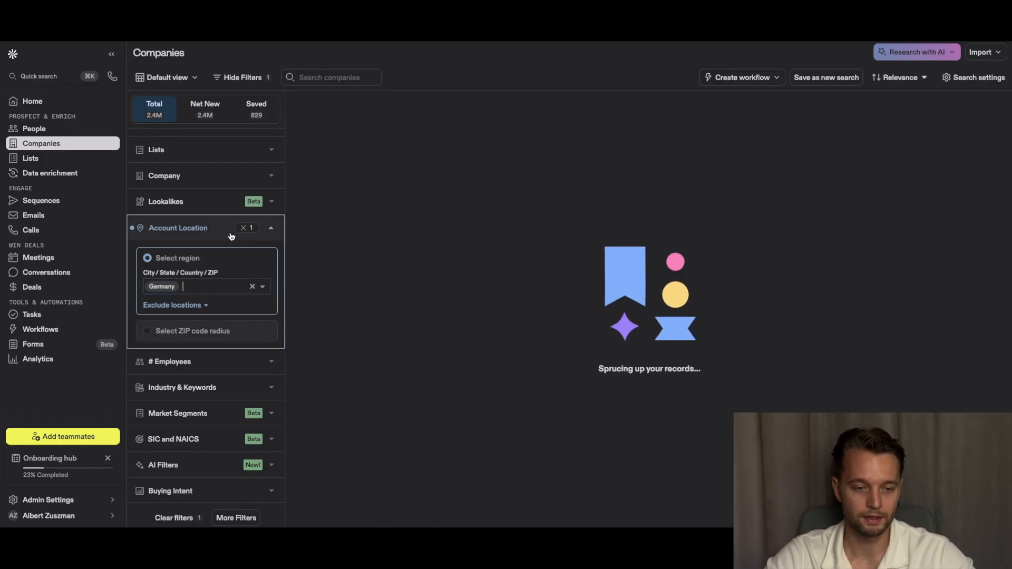
Include the company keyword "manufacturing" and limit the company size to the 51-100, 101-200 and 201-500 employee ranges
{"action": "scroll", "coordinate": [229, 235], "scroll_direction": "down", "scroll_amount": 5}
{"action": "scroll", "coordinate": [228, 228], "scroll_direction": "up", "scroll_amount": 1}
{"action": "left_click", "coordinate": [212, 224]}
{"action": "left_click", "coordinate": [189, 335]}
{"action": "type", "text": "manuf"}
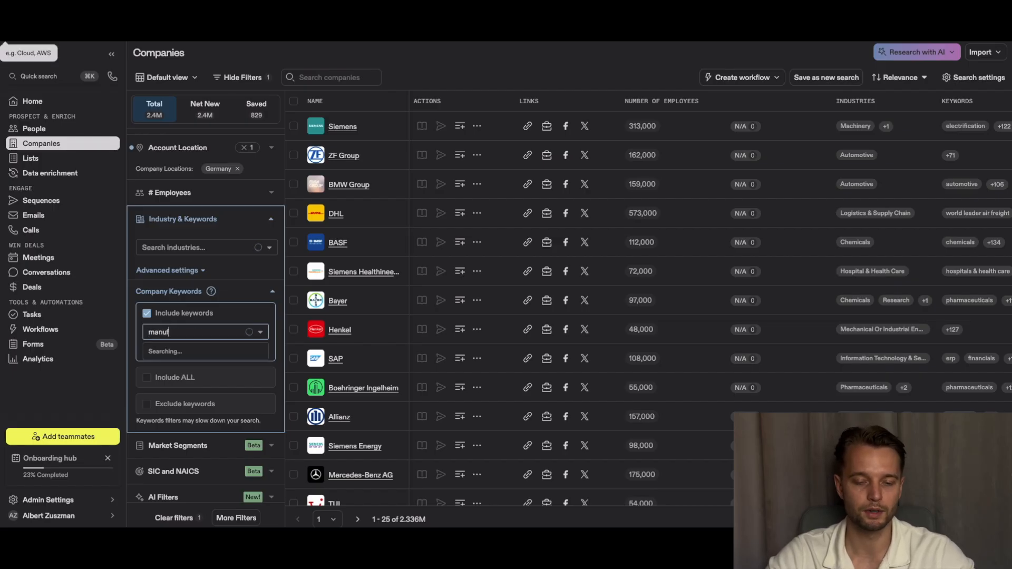
{"action": "type", "text": "manufa"}
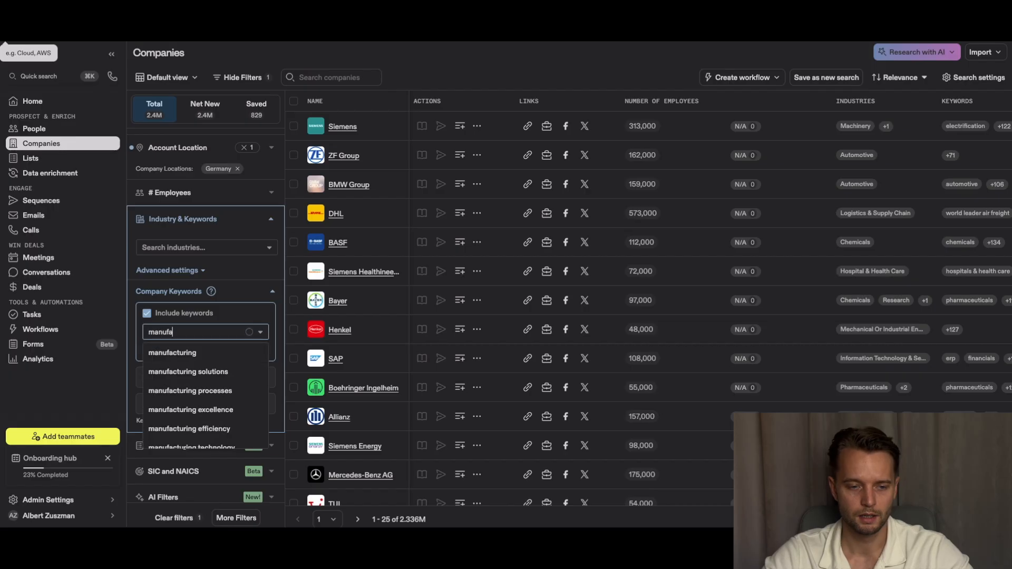
{"action": "left_click", "coordinate": [202, 353]}
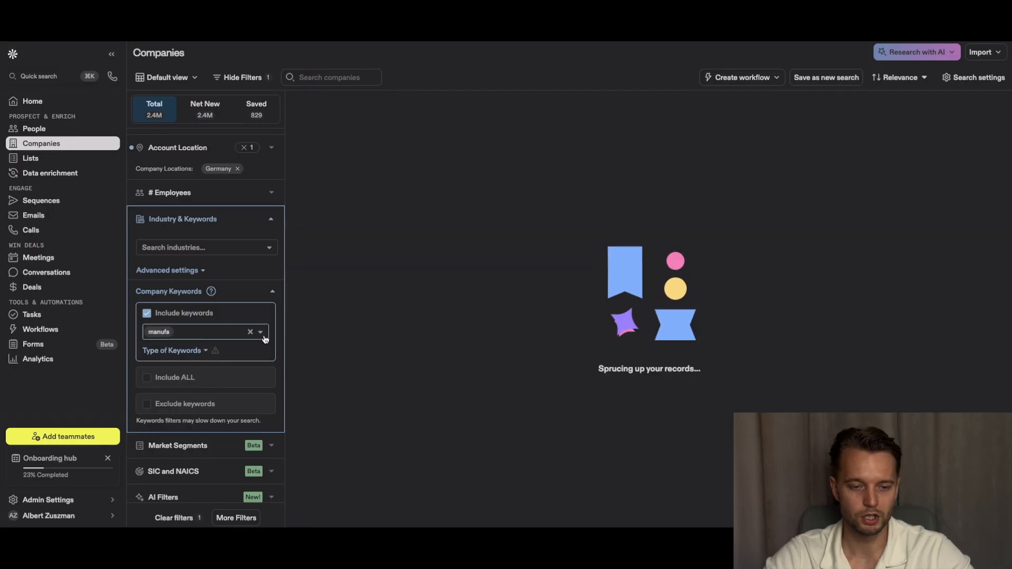
{"action": "type", "text": "manufacturing"}
{"action": "left_click", "coordinate": [238, 353]}
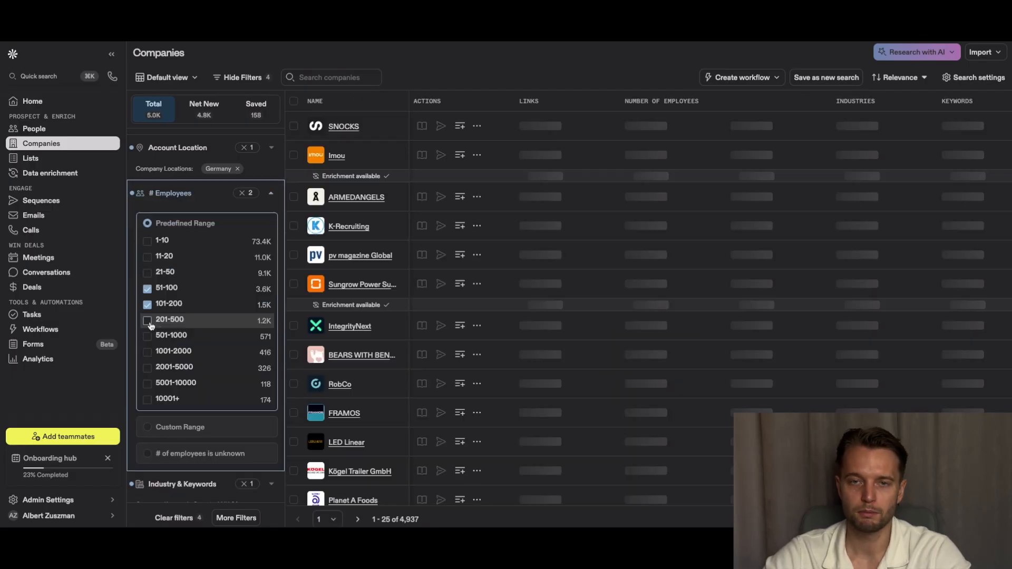
{"action": "left_click", "coordinate": [148, 321]}
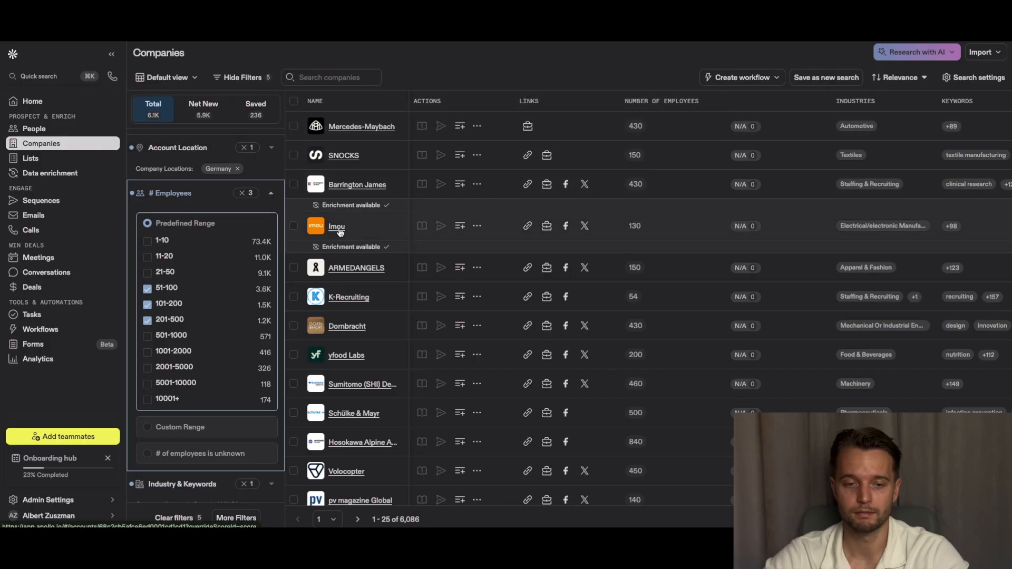
Check Imou's website and examine the associated members on its LinkedIn company page
{"action": "left_click", "coordinate": [527, 226]}
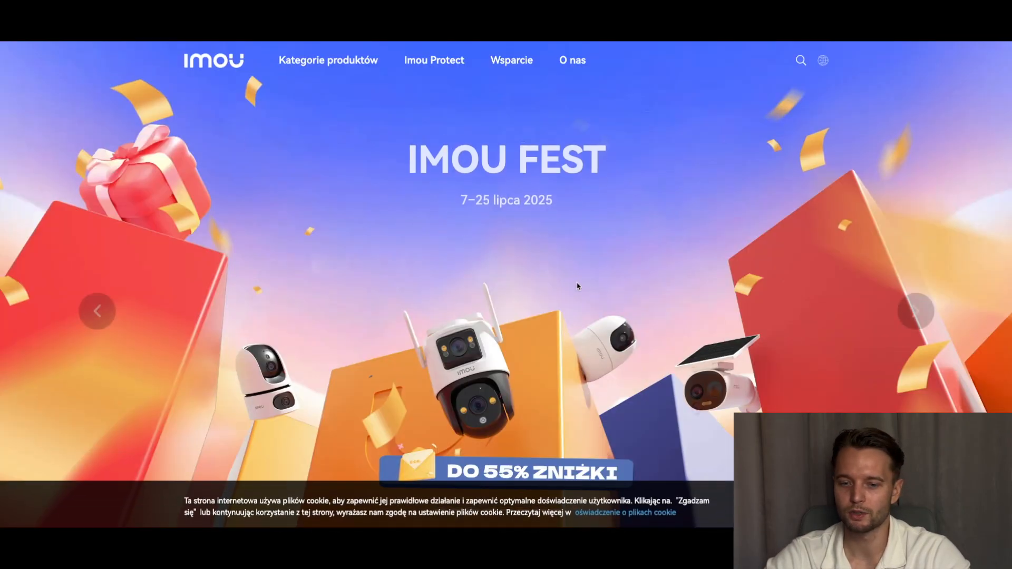
{"action": "scroll", "coordinate": [577, 287], "scroll_direction": "down", "scroll_amount": 10}
{"action": "scroll", "coordinate": [577, 287], "scroll_direction": "down", "scroll_amount": 5}
{"action": "left_click", "coordinate": [690, 412]}
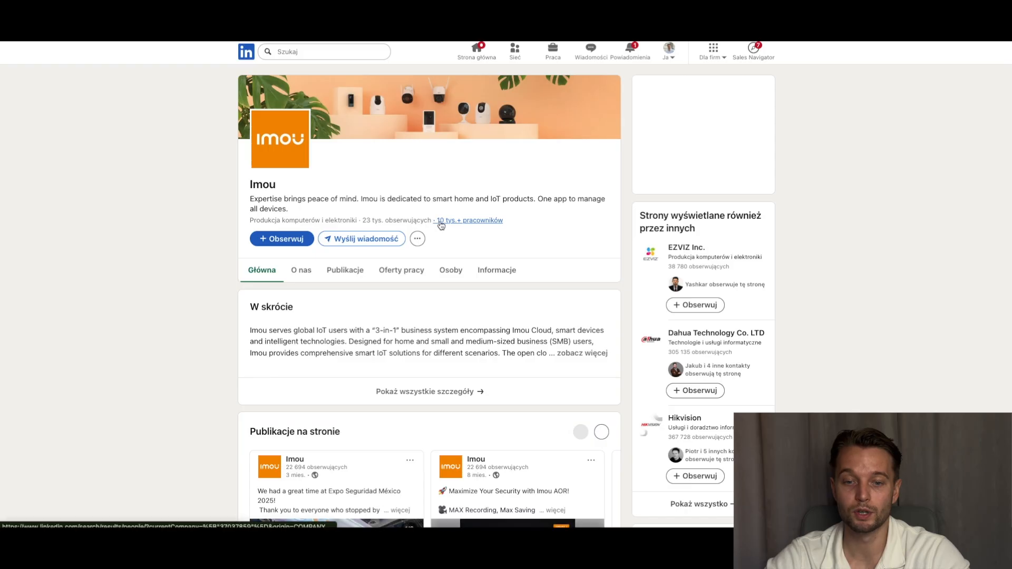
{"action": "left_click", "coordinate": [447, 275]}
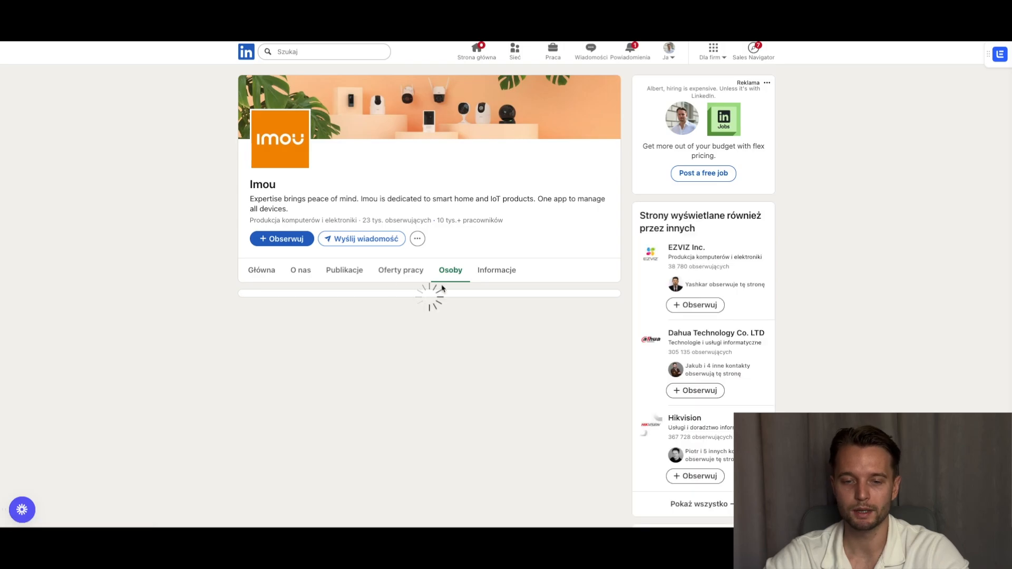
{"action": "scroll", "coordinate": [228, 311], "scroll_direction": "down", "scroll_amount": 1}
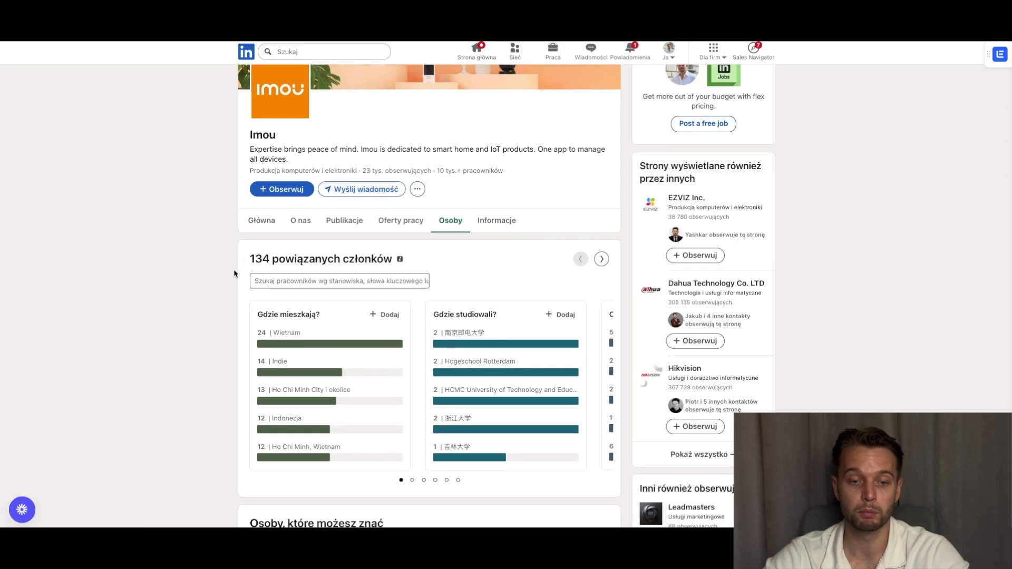
{"action": "scroll", "coordinate": [234, 274], "scroll_direction": "down", "scroll_amount": 4}
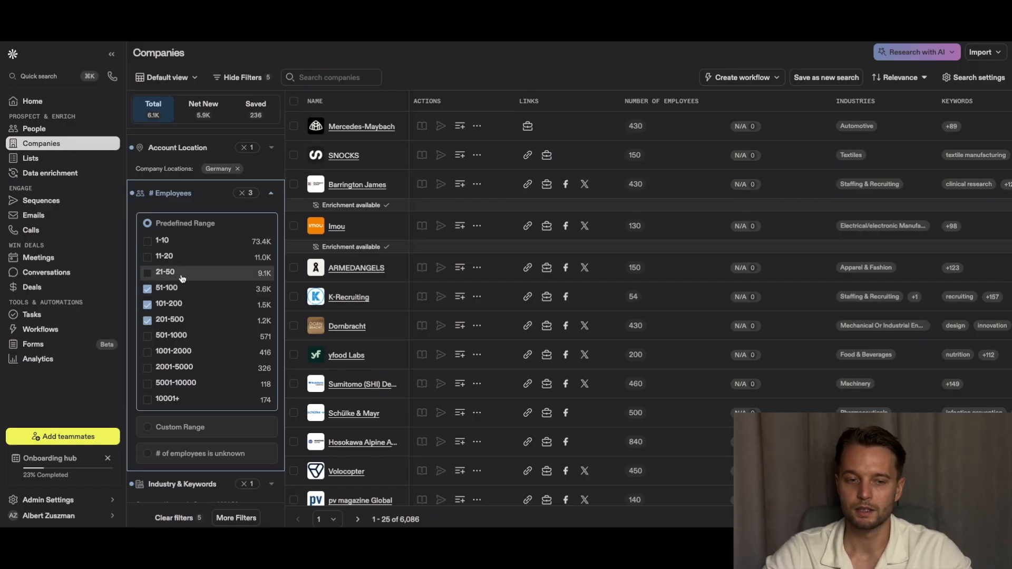
Add the 21-50 employee range to the company filter and select 100 companies from the results
{"action": "left_click", "coordinate": [148, 273]}
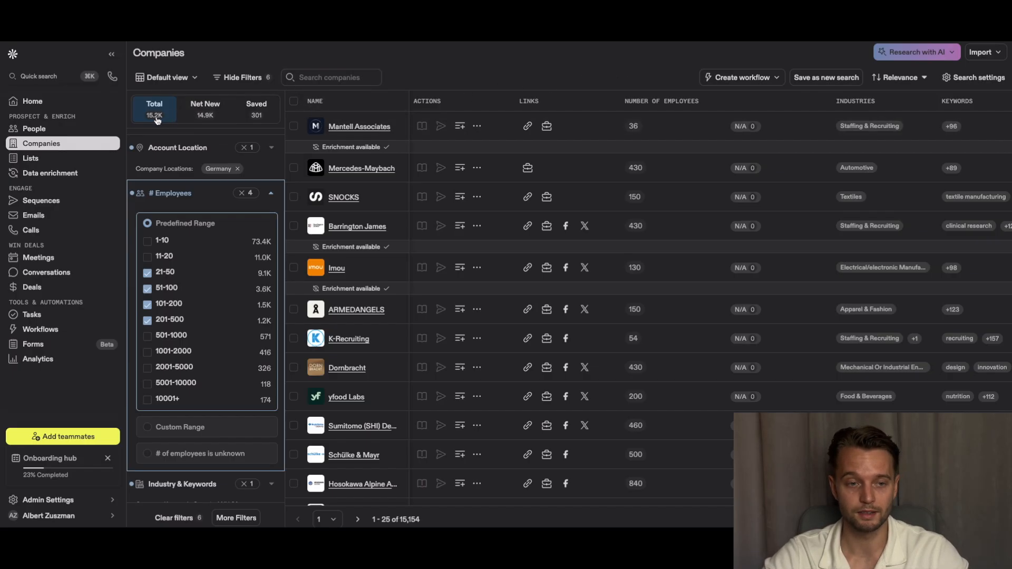
{"action": "left_click", "coordinate": [298, 104]}
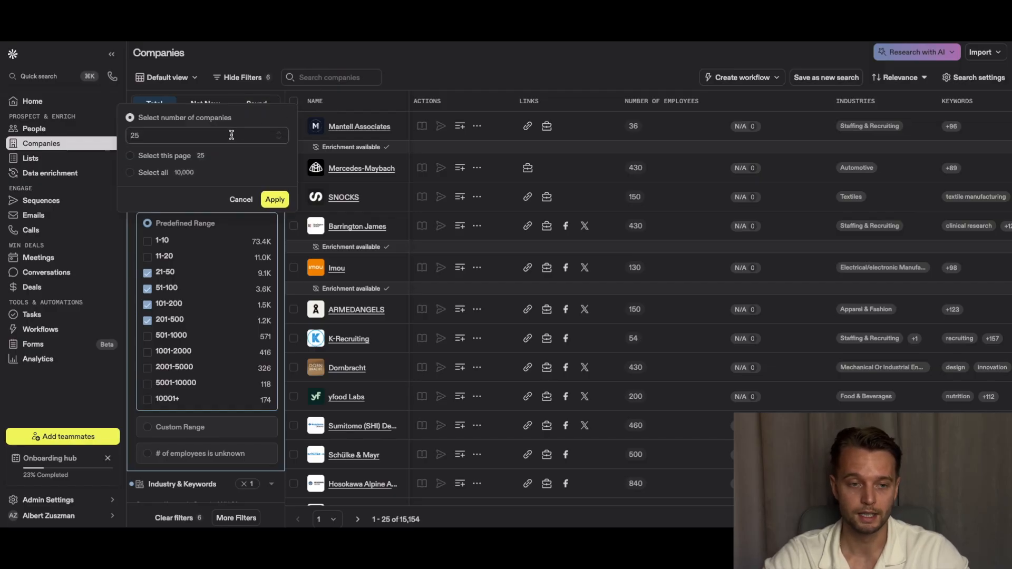
{"action": "left_click", "coordinate": [232, 135]}
{"action": "type", "text": "25"}
{"action": "key", "text": "BackSpace"}
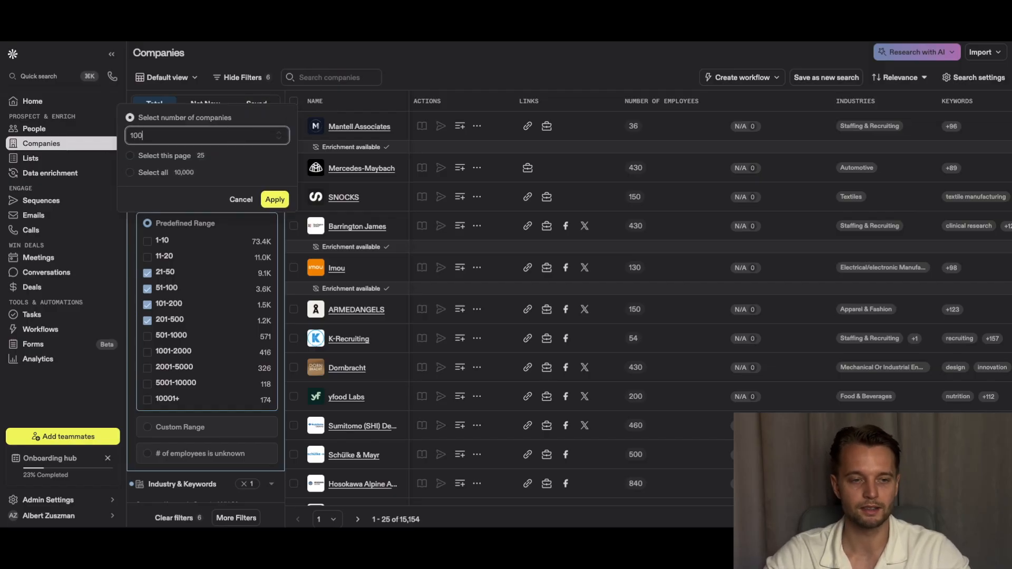
{"action": "left_click", "coordinate": [275, 199]}
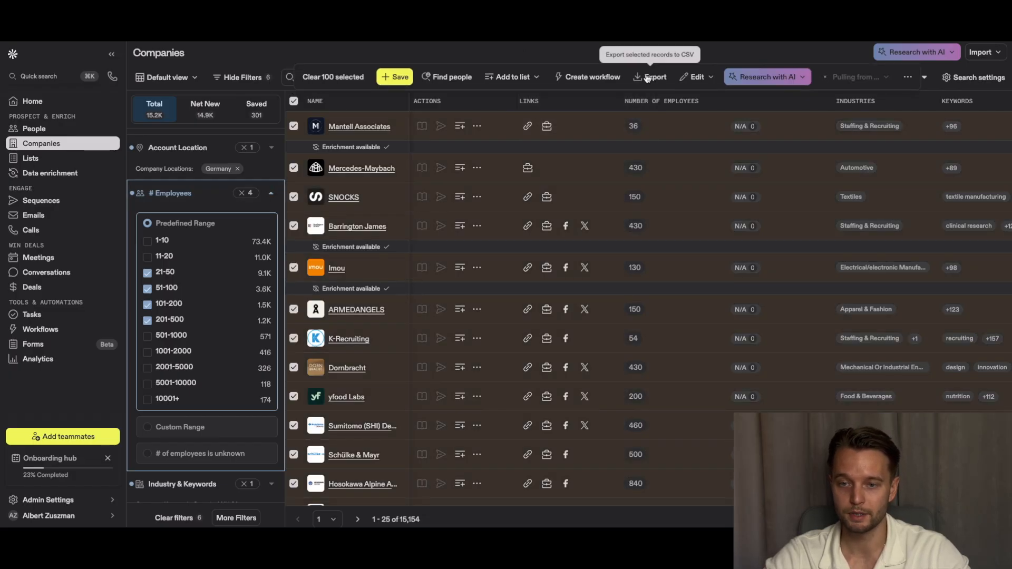
Export the selected company records to CSV
{"action": "left_click", "coordinate": [650, 78]}
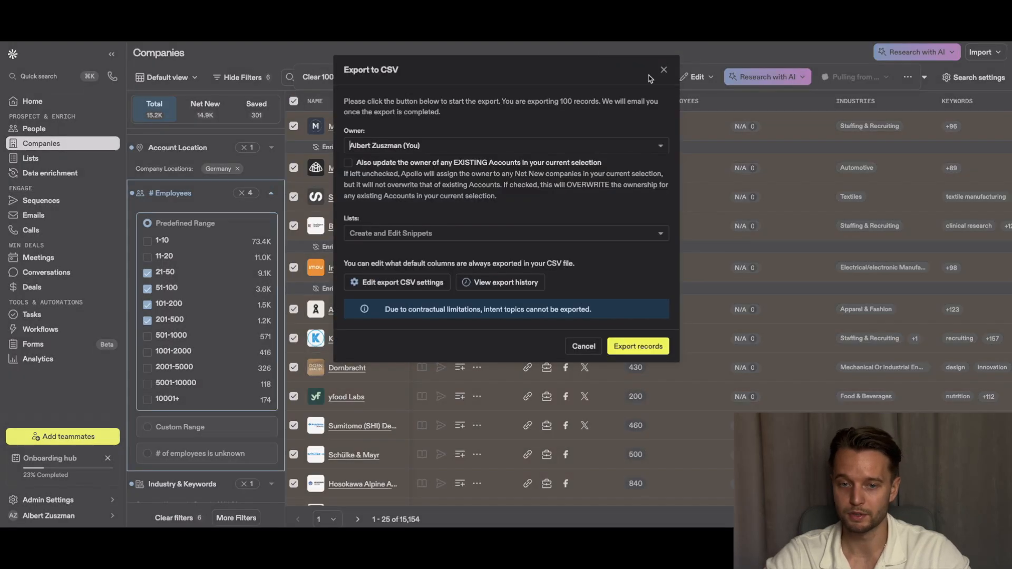
{"action": "left_click", "coordinate": [509, 288]}
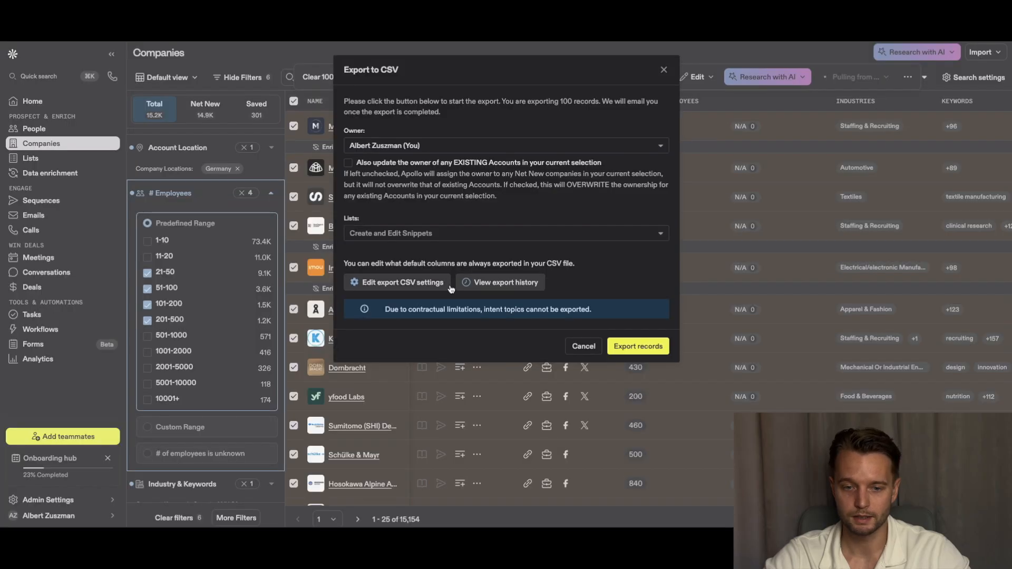
{"action": "left_click", "coordinate": [624, 347]}
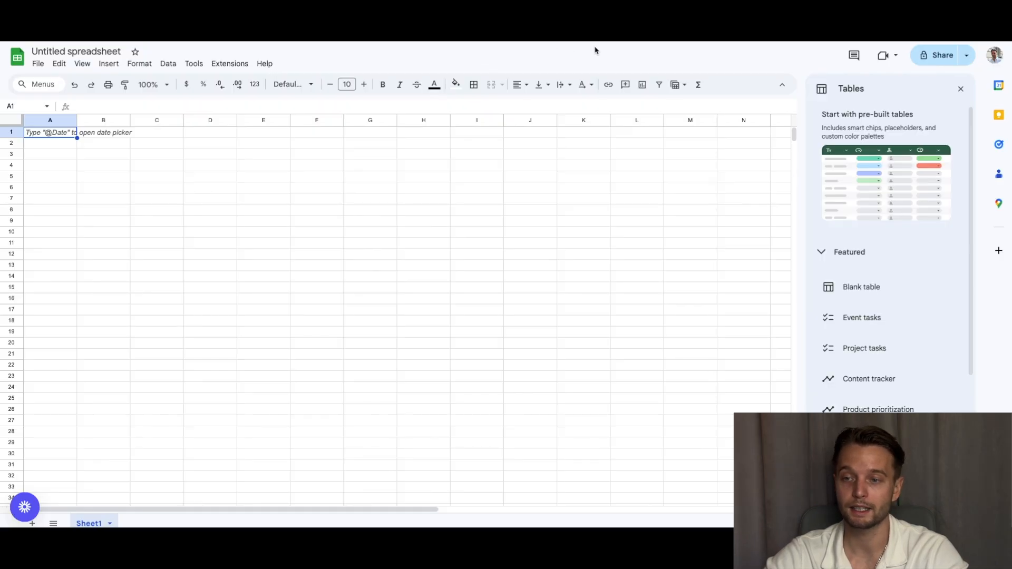
In a new Google Sheets spreadsheet, upload and open the exported file apollo-accounts-export (11)
{"action": "left_click", "coordinate": [960, 89]}
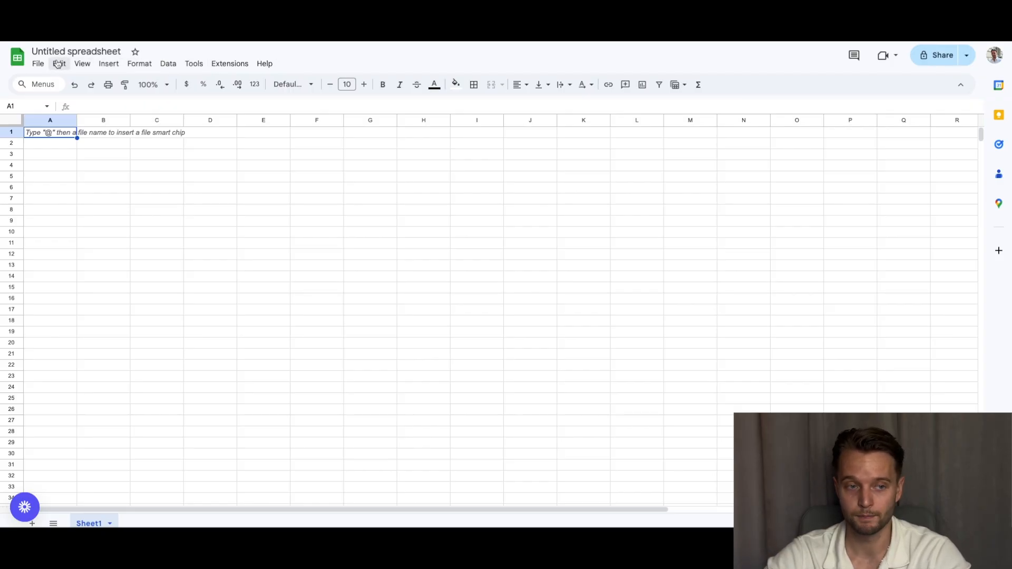
{"action": "left_click", "coordinate": [39, 65]}
{"action": "left_click", "coordinate": [51, 99]}
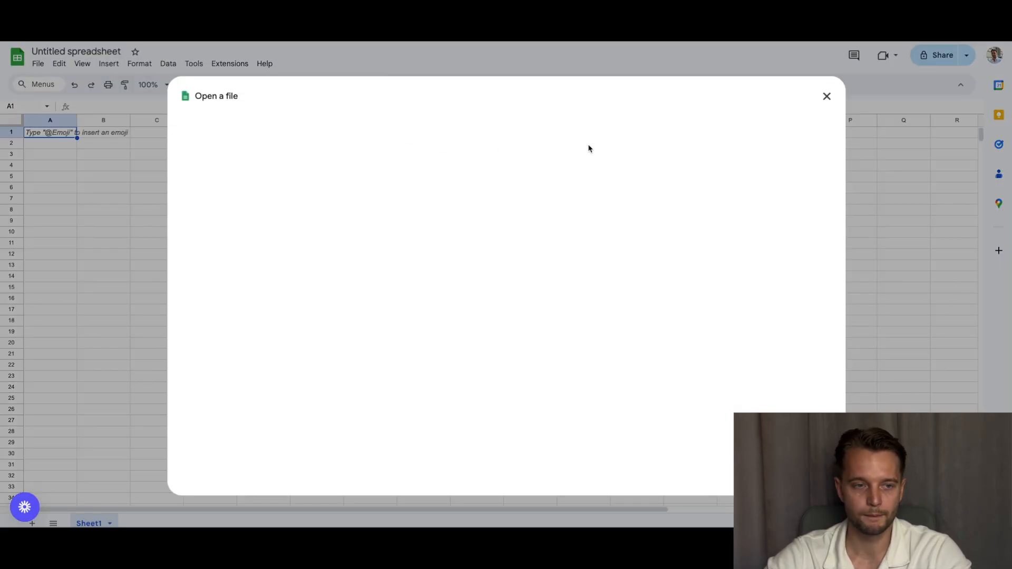
{"action": "left_click", "coordinate": [524, 131]}
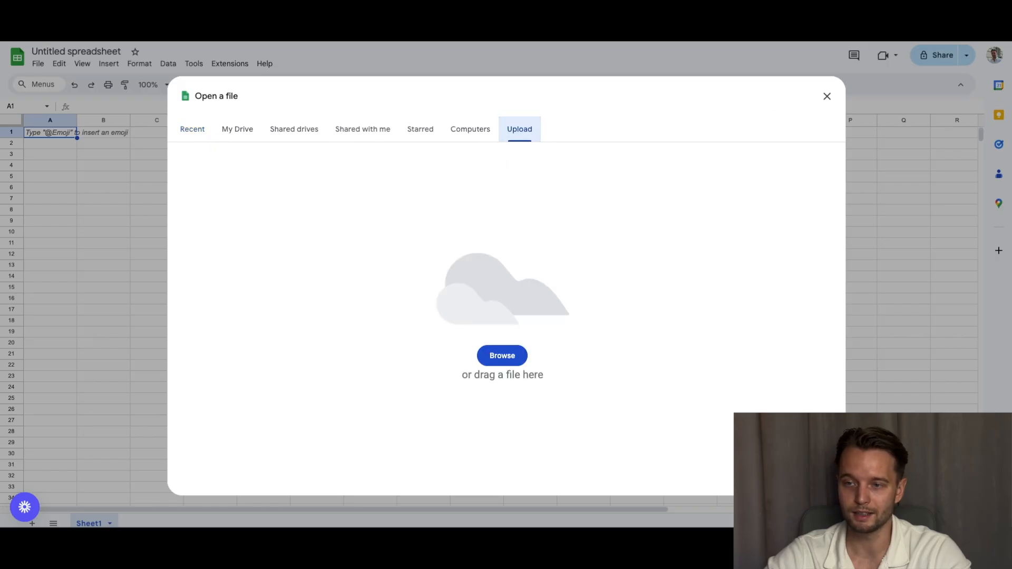
{"action": "left_click_drag", "start_coordinate": [843, 58], "coordinate": [554, 262]}
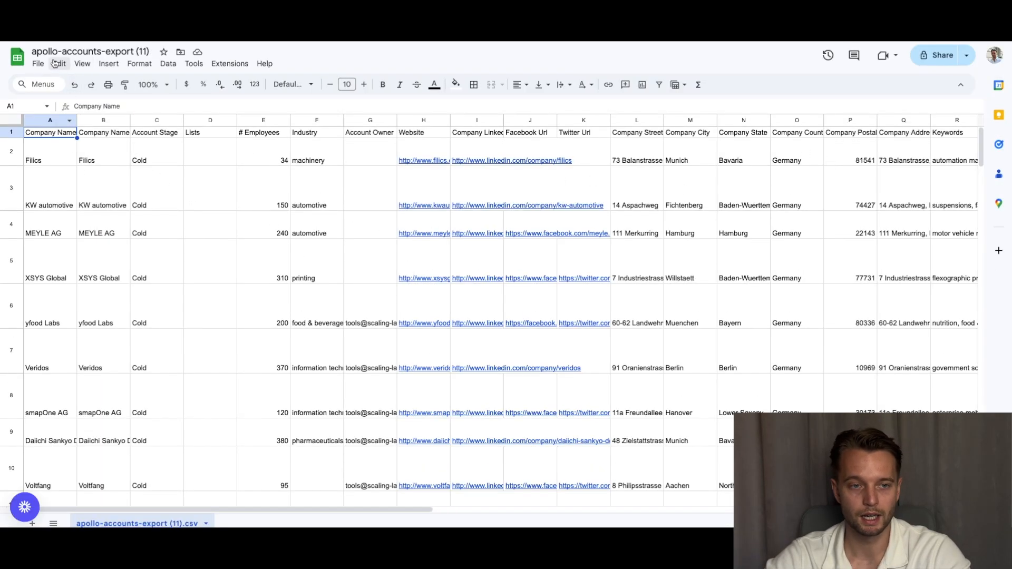
Rename the spreadsheet as "Manufacturing Germany 50-500"
{"action": "left_click", "coordinate": [66, 51]}
{"action": "left_click", "coordinate": [64, 49]}
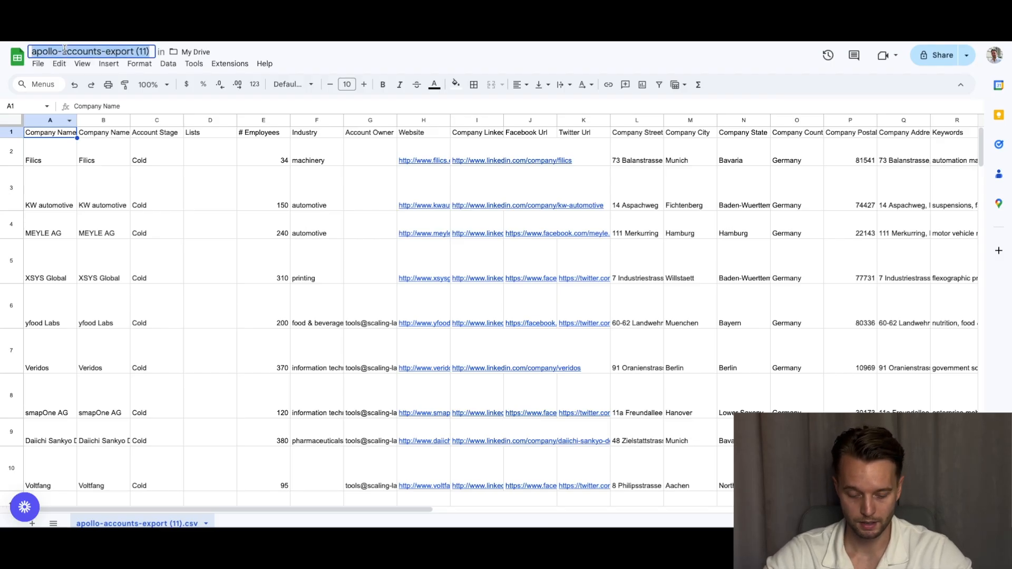
{"action": "type", "text": "Manufacturi"}
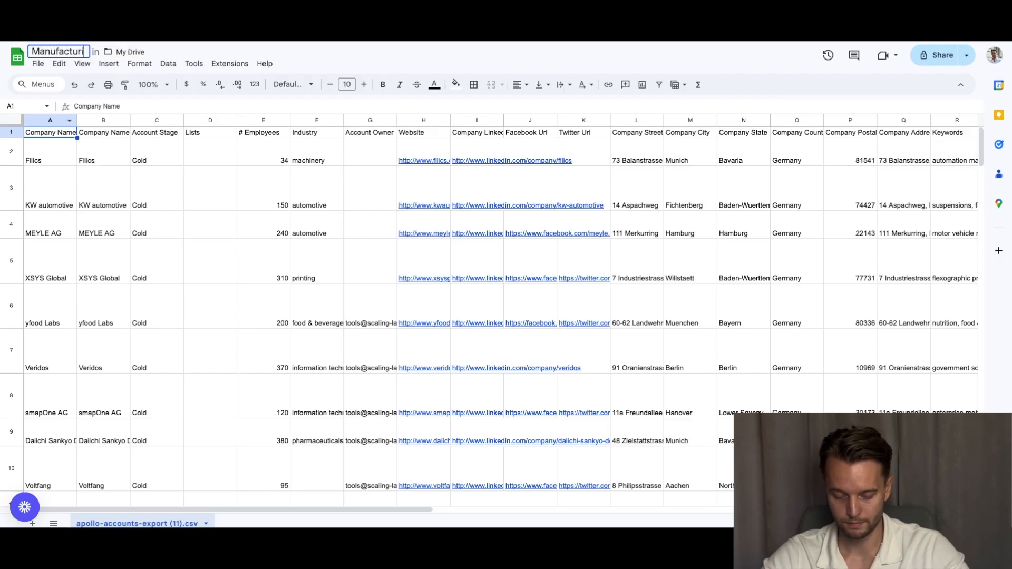
{"action": "type", "text": "ng Gemany"}
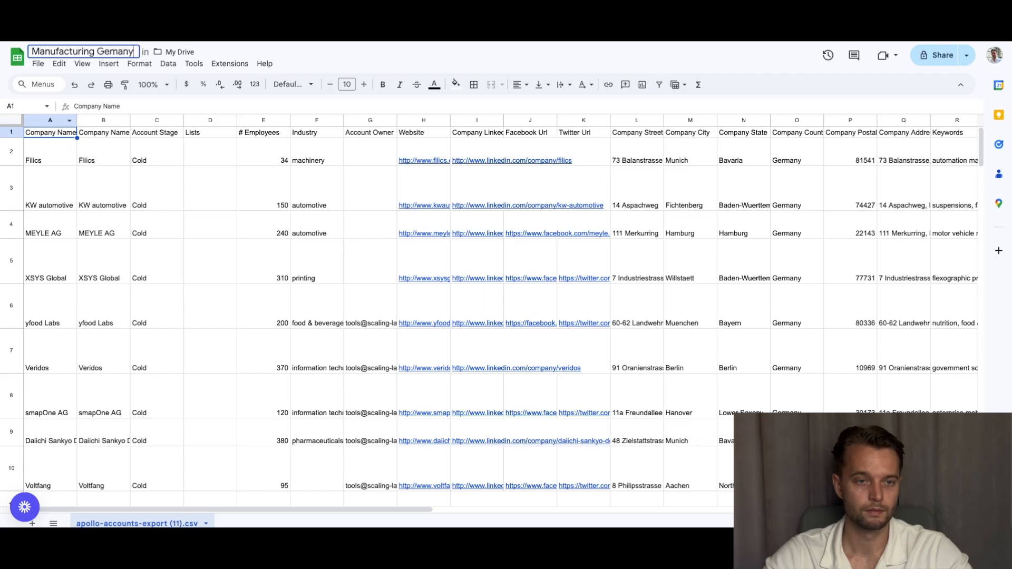
{"action": "key", "text": "BackSpace"}
{"action": "key", "text": "BackSpace"}
{"action": "key", "text": "BackSpace"}
{"action": "key", "text": "BackSpace"}
{"action": "type", "text": "r"}
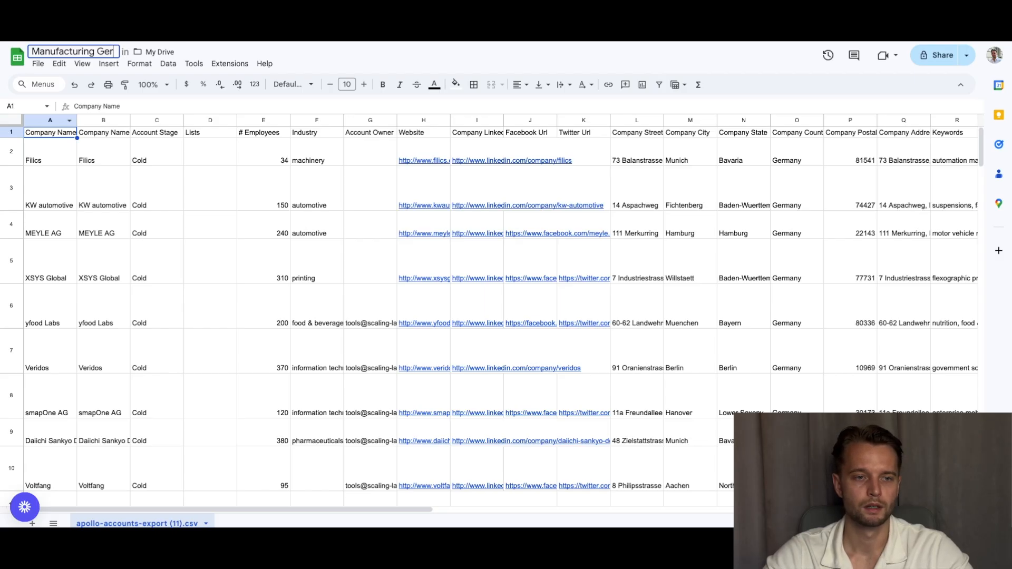
{"action": "type", "text": "many 50-500"}
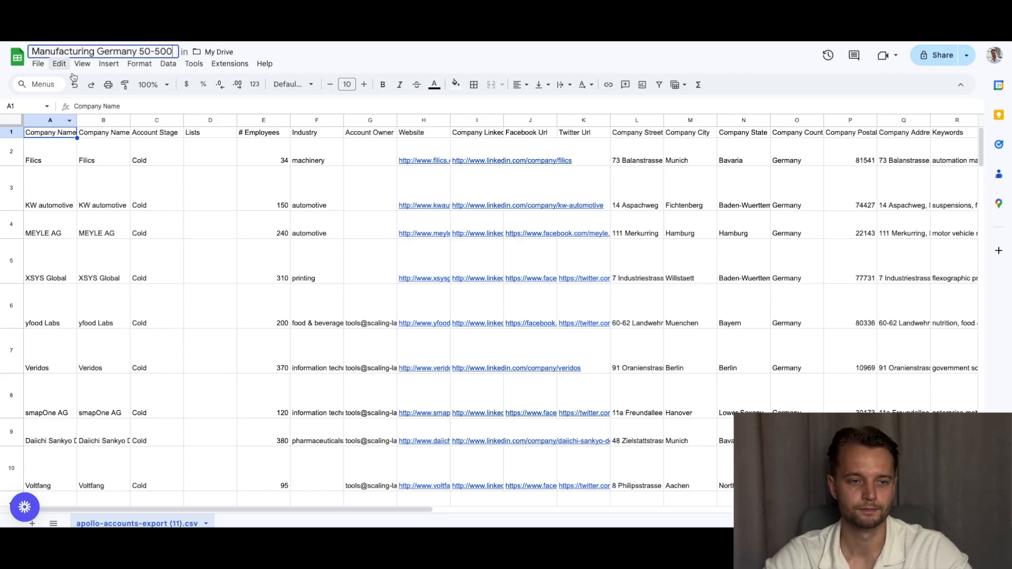
{"action": "left_click", "coordinate": [125, 165]}
Make the header row with the column names bold
{"action": "left_click", "coordinate": [11, 132]}
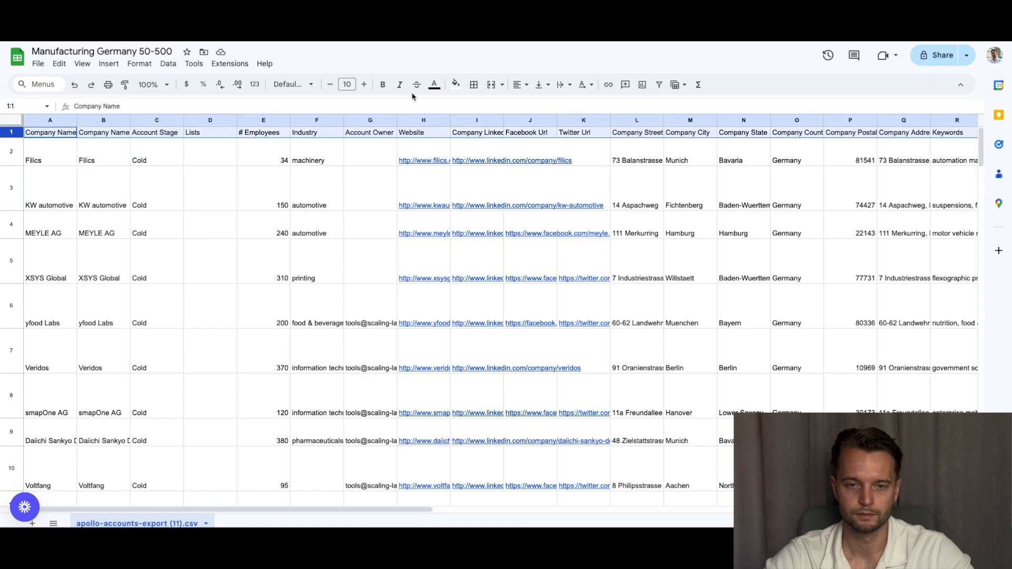
{"action": "left_click", "coordinate": [383, 84]}
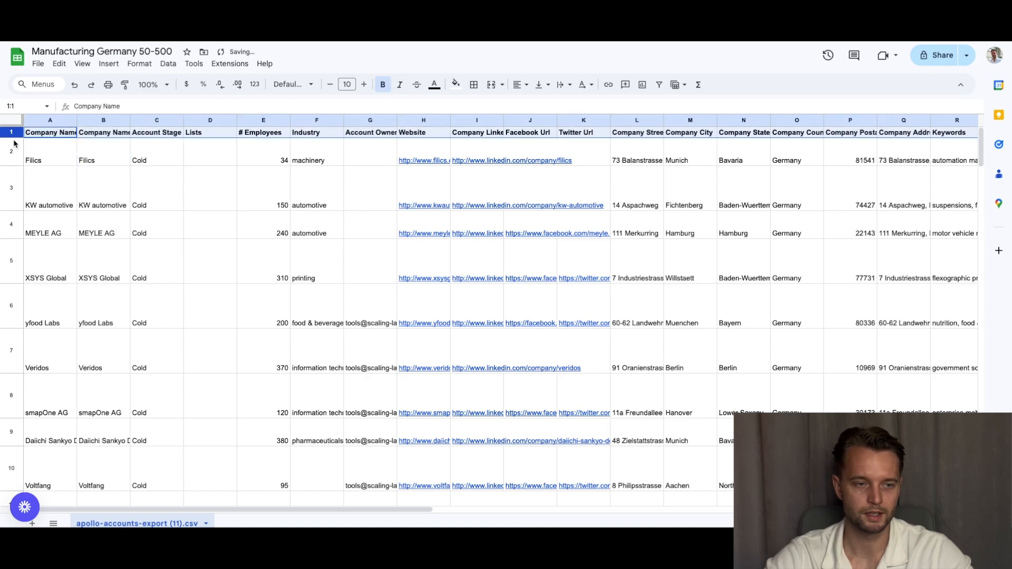
Resize rows 1 to 101 to one uniform, compact row height
{"action": "key", "text": "super+shift+Down"}
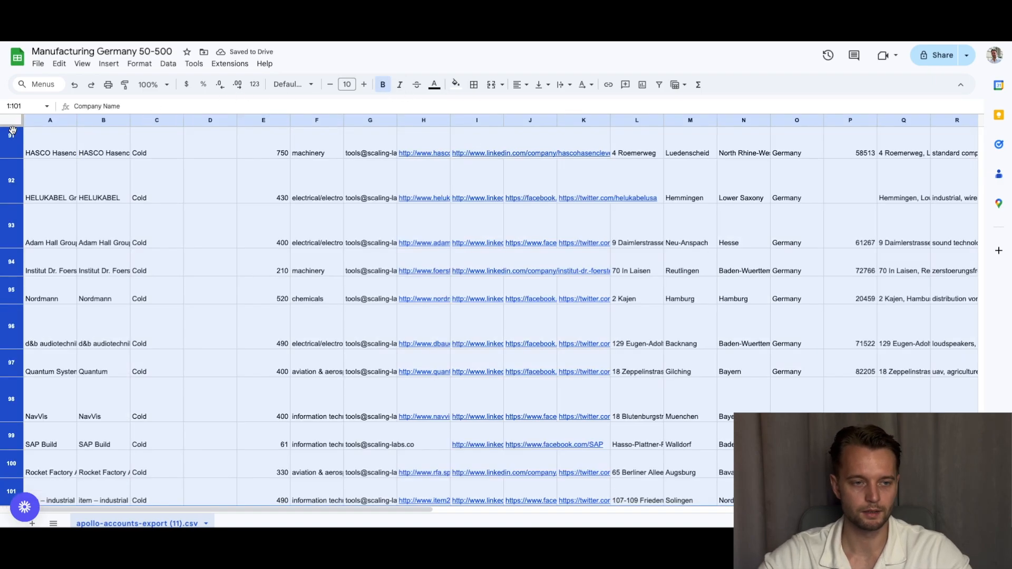
{"action": "right_click", "coordinate": [4, 166]}
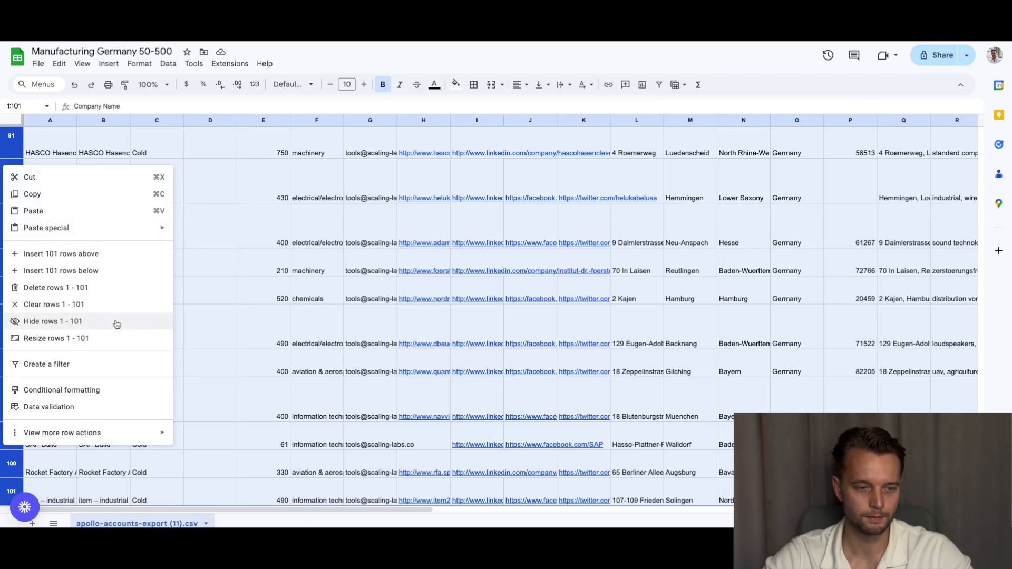
{"action": "left_click", "coordinate": [63, 338]}
{"action": "left_click", "coordinate": [454, 258]}
{"action": "left_click", "coordinate": [489, 334]}
{"action": "scroll", "coordinate": [283, 212], "scroll_direction": "up", "scroll_amount": 15}
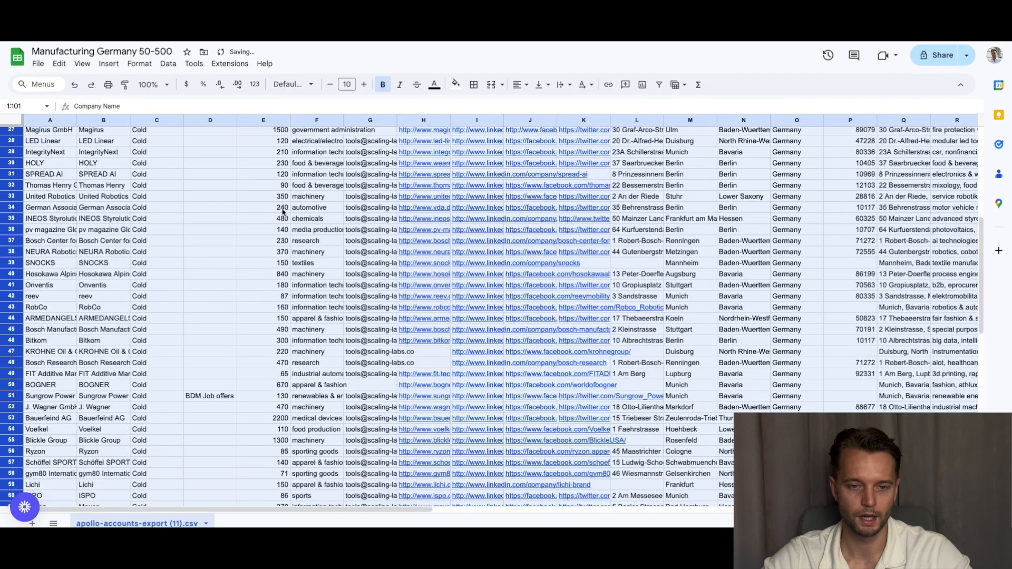
{"action": "left_click", "coordinate": [283, 211]}
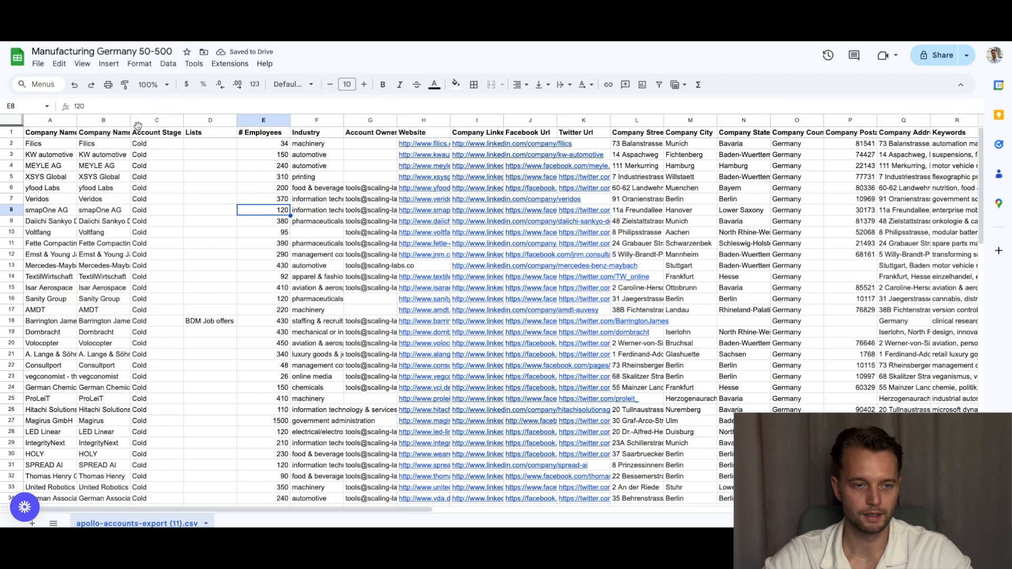
Freeze the first row so the column headers stay in view
{"action": "scroll", "coordinate": [509, 178], "scroll_direction": "right", "scroll_amount": 4}
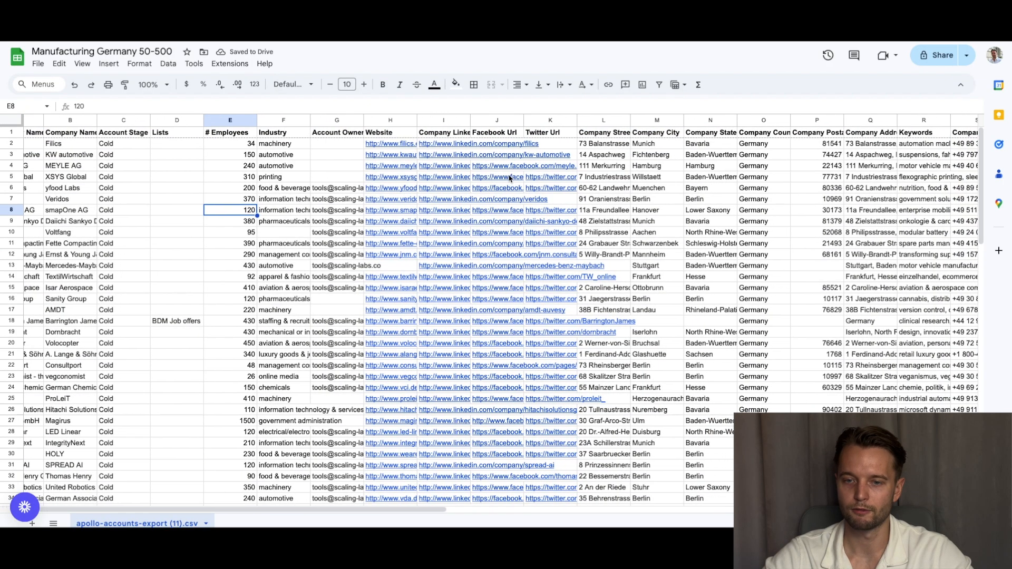
{"action": "scroll", "coordinate": [509, 178], "scroll_direction": "left", "scroll_amount": 3}
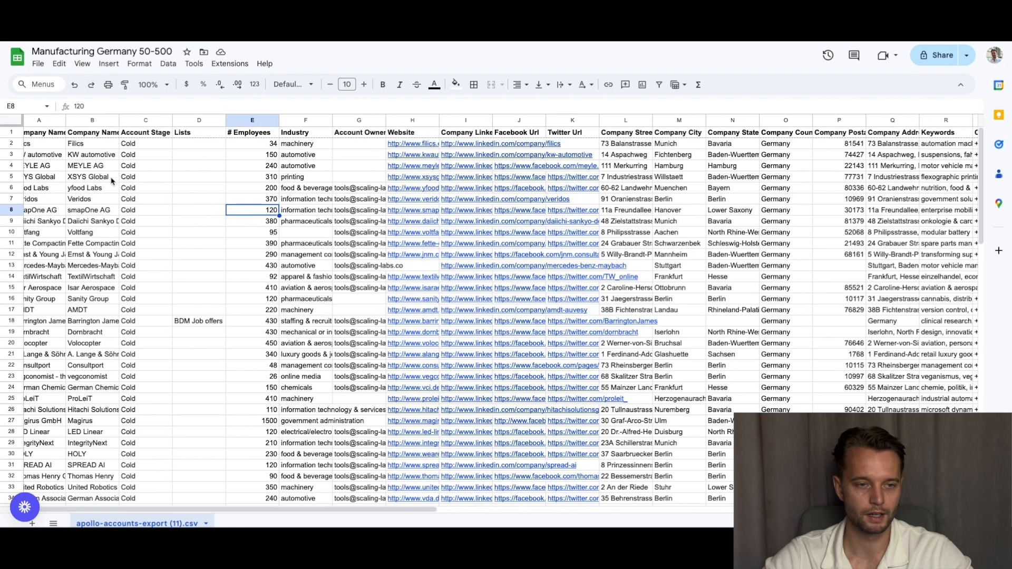
{"action": "scroll", "coordinate": [112, 180], "scroll_direction": "left", "scroll_amount": 1}
{"action": "left_click", "coordinate": [83, 63]}
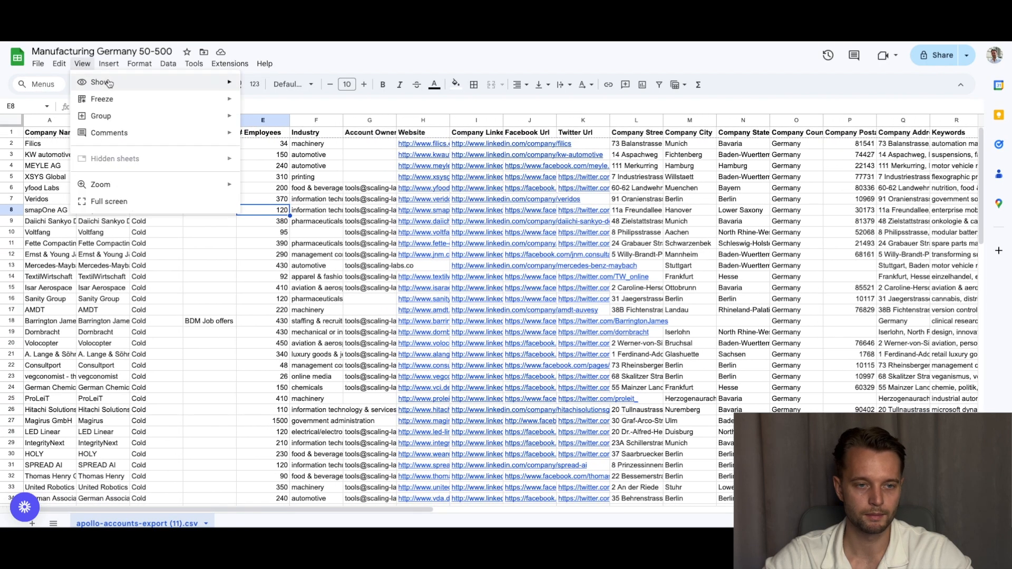
{"action": "mouse_move", "coordinate": [125, 98]}
{"action": "left_click", "coordinate": [282, 119]}
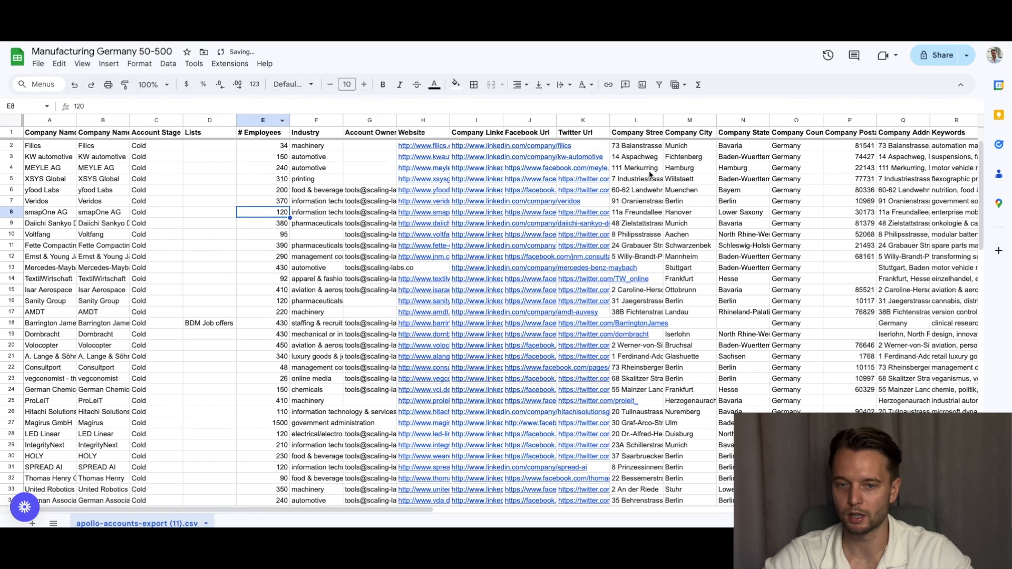
Delete columns AF to AM, from Logo Url through the last filled column
{"action": "scroll", "coordinate": [648, 175], "scroll_direction": "right", "scroll_amount": 6}
{"action": "scroll", "coordinate": [660, 175], "scroll_direction": "right", "scroll_amount": 12}
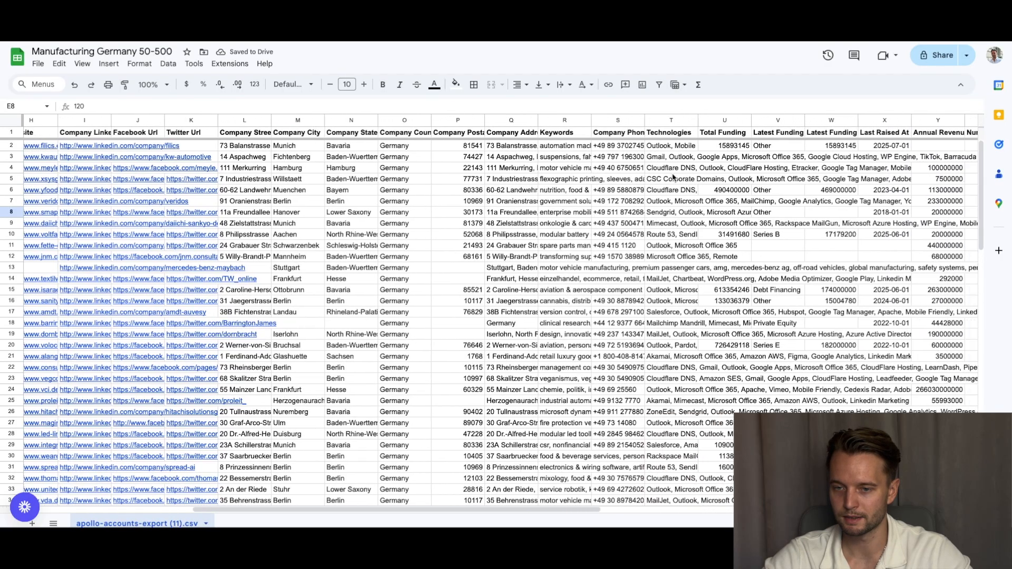
{"action": "scroll", "coordinate": [672, 177], "scroll_direction": "right", "scroll_amount": 5}
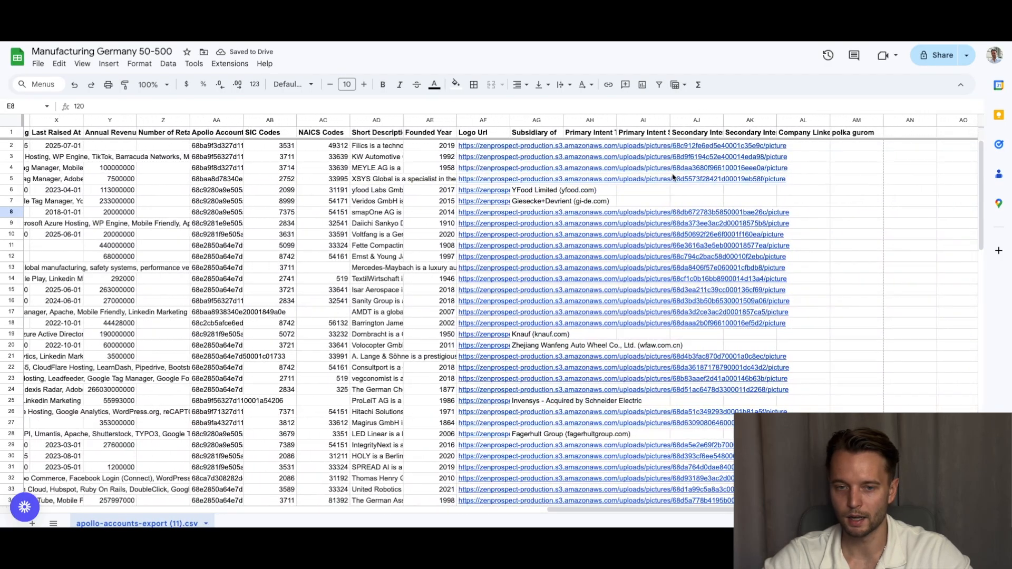
{"action": "left_click", "coordinate": [487, 123]}
{"action": "left_click", "coordinate": [867, 120], "text": "shift"}
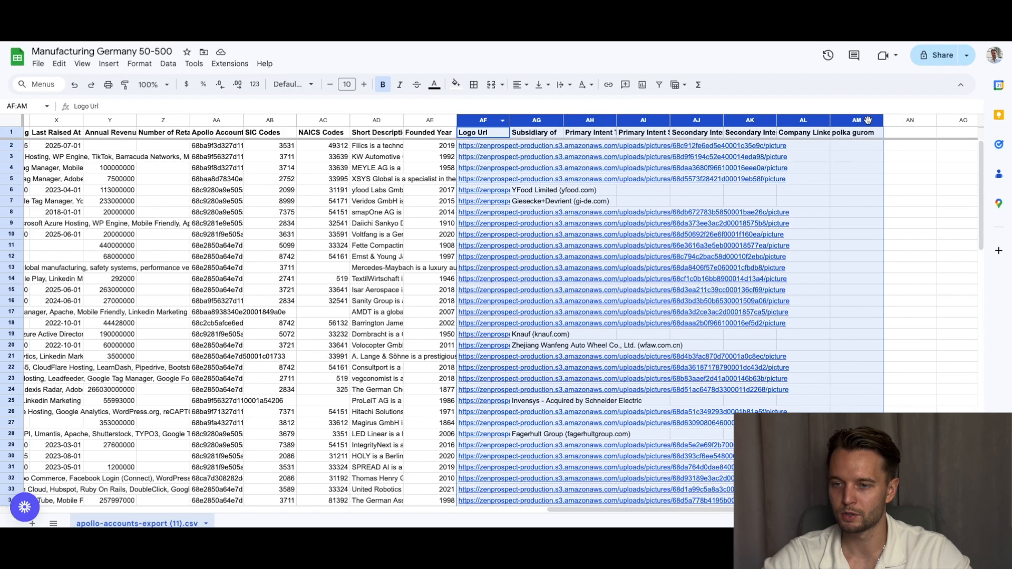
{"action": "right_click", "coordinate": [867, 120]}
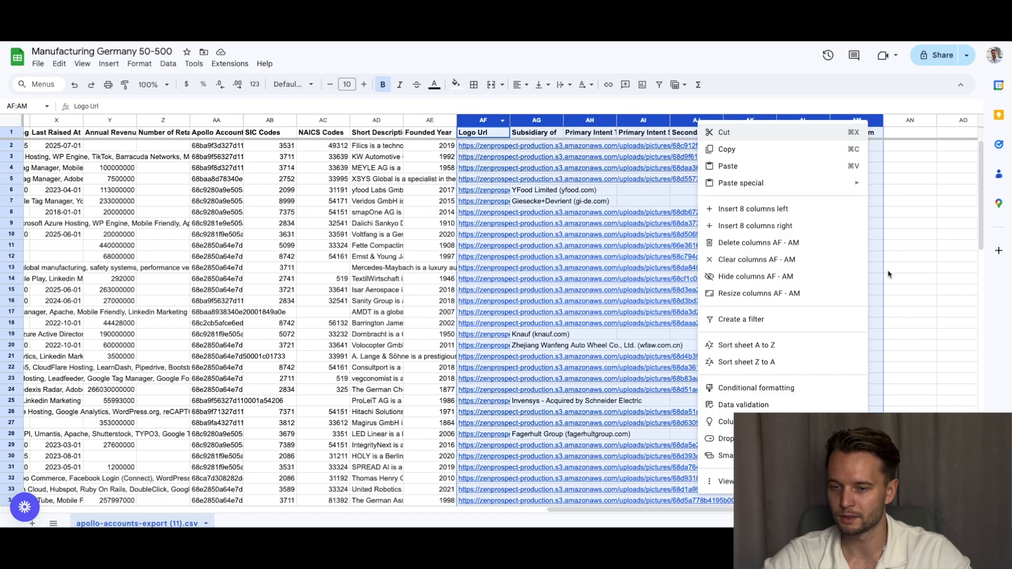
{"action": "left_click", "coordinate": [769, 245]}
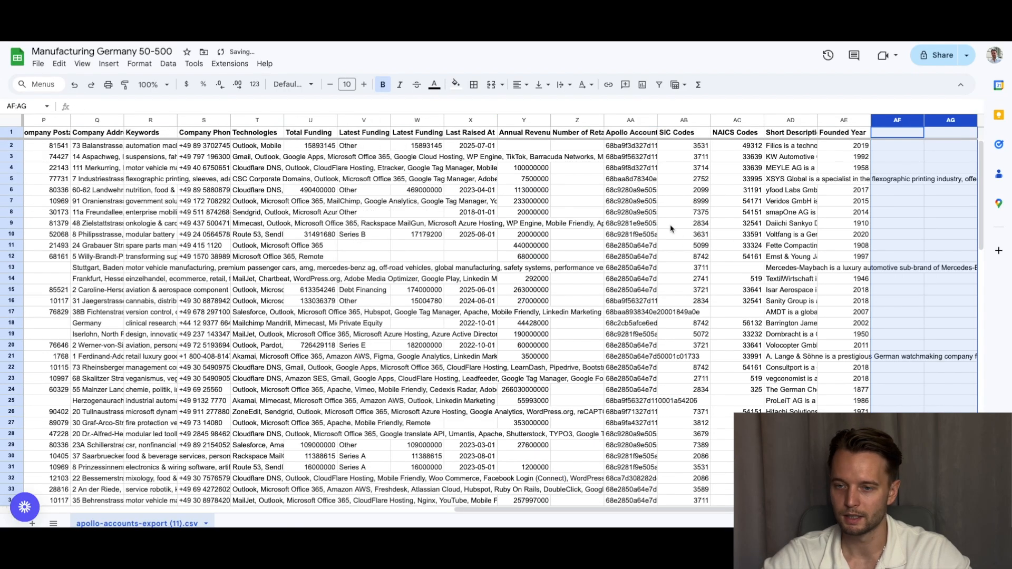
Delete columns Z to AC, ending at NAICS Codes, and the Account Owner, Facebook Url and Twitter Url columns
{"action": "left_click", "coordinate": [735, 120]}
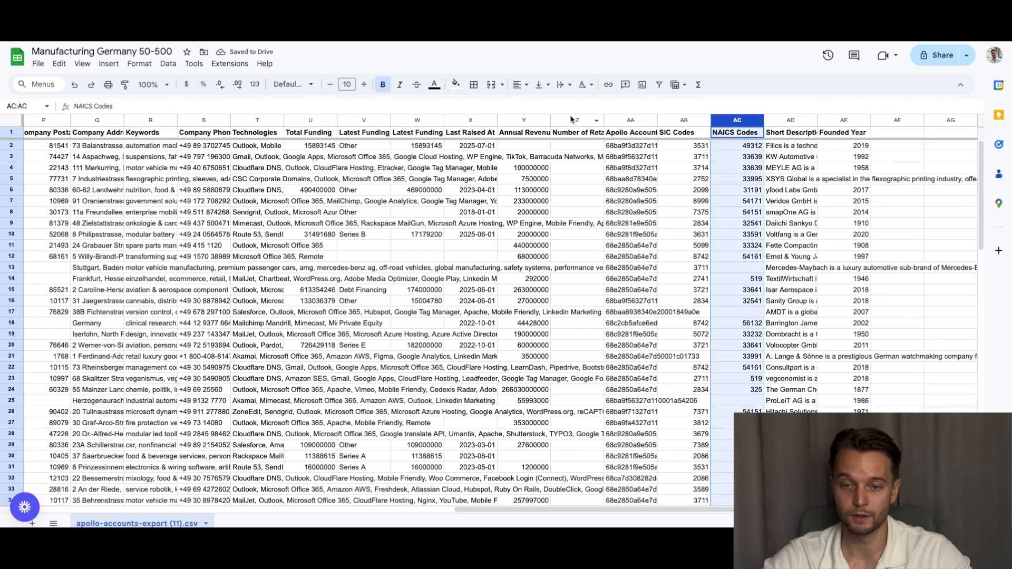
{"action": "left_click", "coordinate": [572, 117], "text": "shift"}
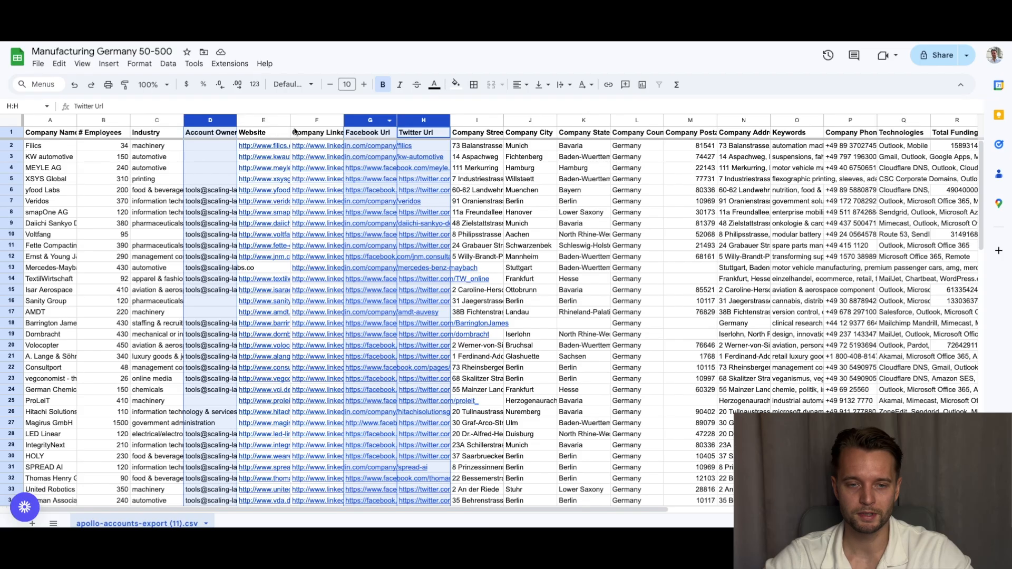
{"action": "right_click", "coordinate": [374, 120]}
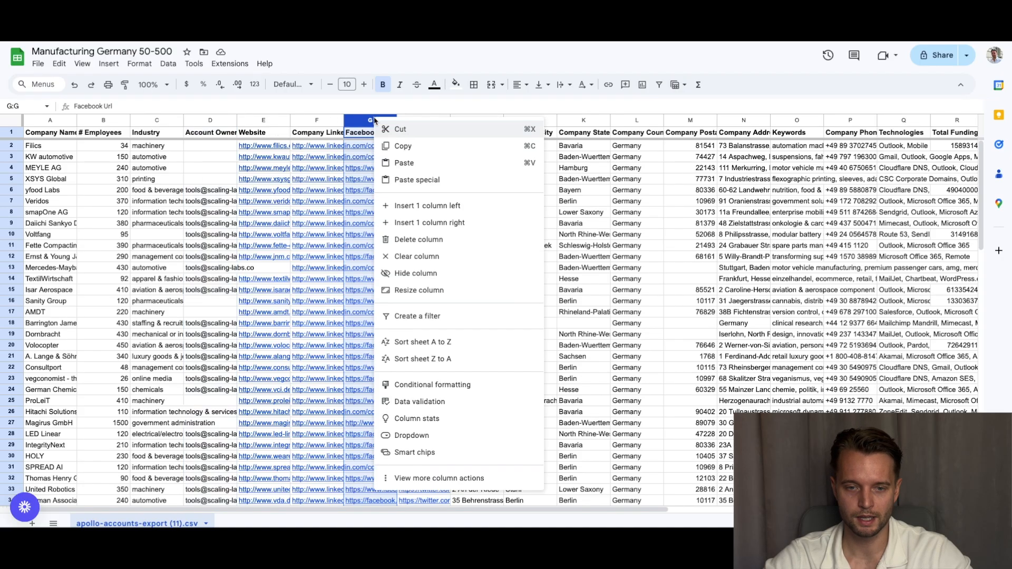
{"action": "left_click", "coordinate": [213, 120], "text": "super"}
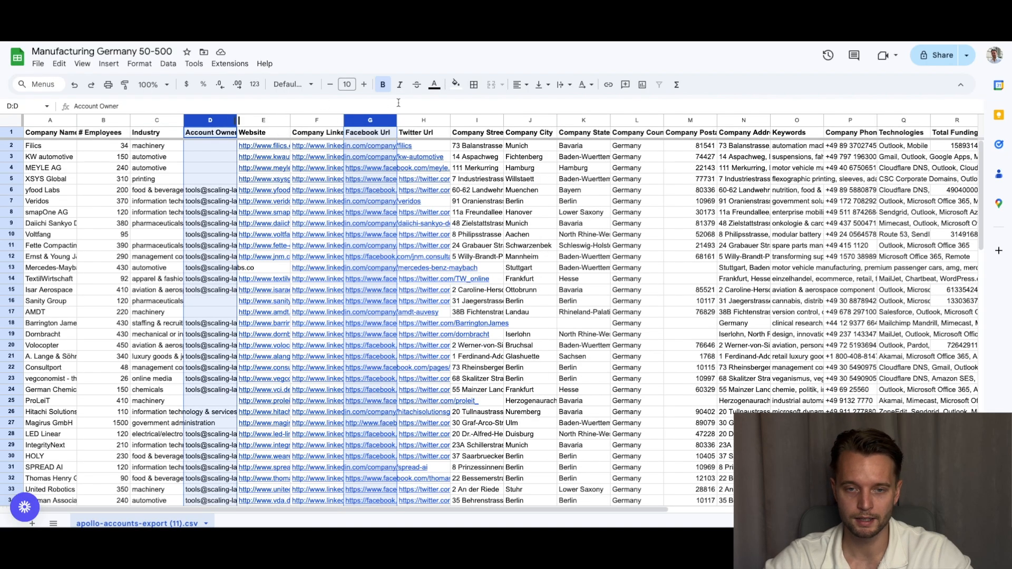
{"action": "left_click", "coordinate": [421, 120], "text": "super"}
{"action": "right_click", "coordinate": [421, 120]}
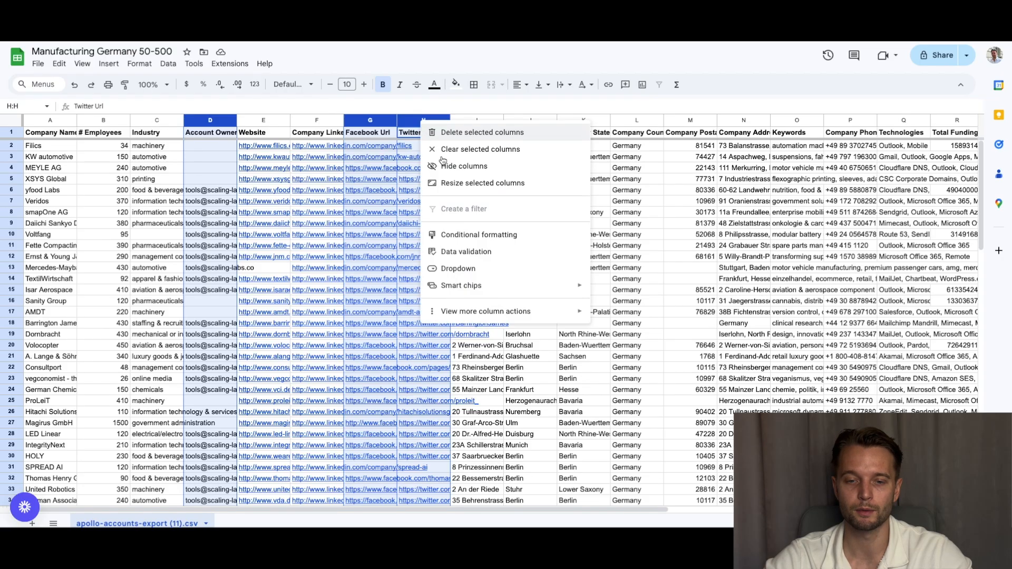
{"action": "left_click", "coordinate": [453, 133]}
{"action": "left_click", "coordinate": [368, 157]}
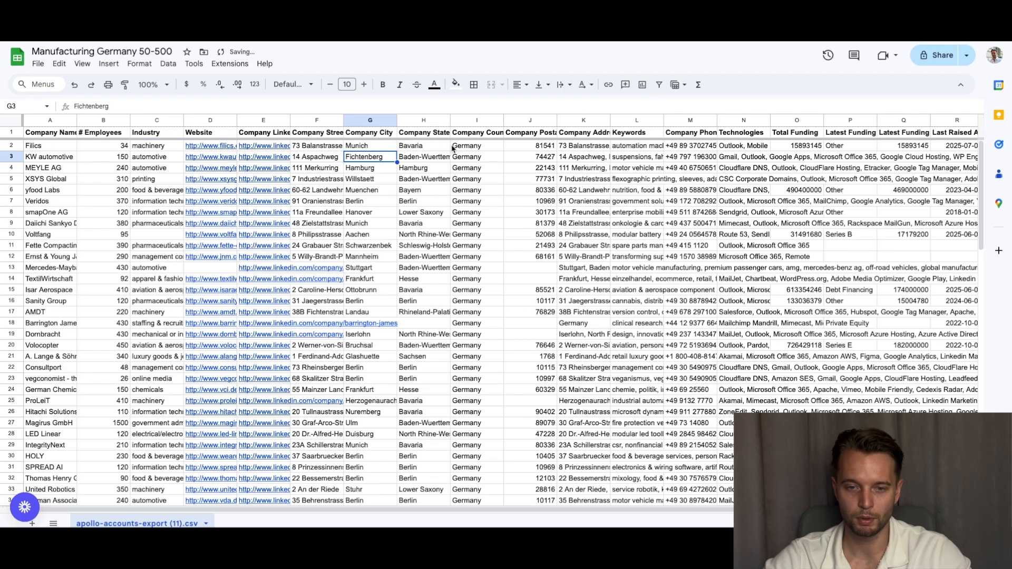
Delete the company street, state, postal code, address and phone columns together
{"action": "scroll", "coordinate": [496, 153], "scroll_direction": "right", "scroll_amount": 1}
{"action": "scroll", "coordinate": [574, 155], "scroll_direction": "right", "scroll_amount": 2}
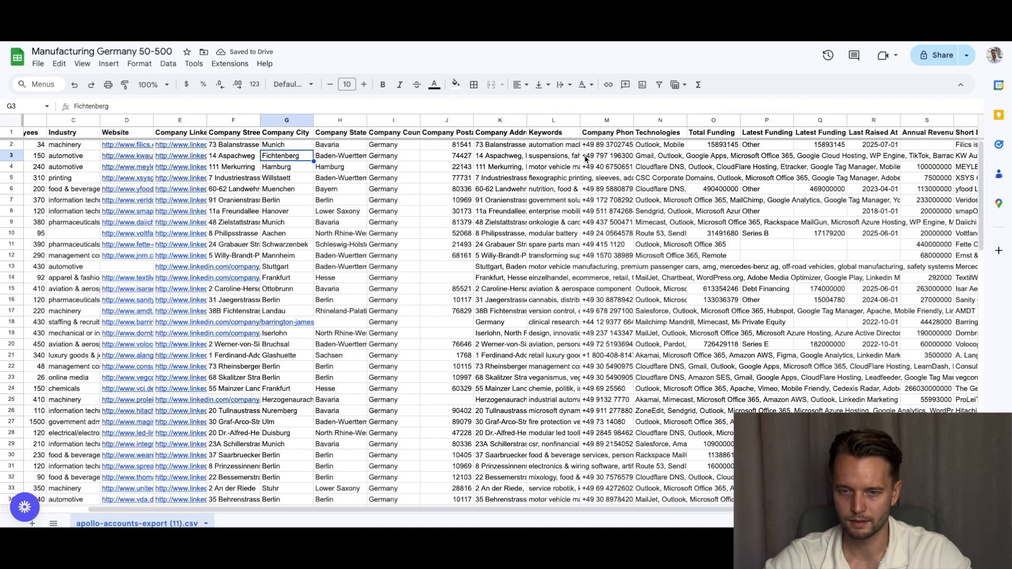
{"action": "left_click", "coordinate": [500, 119]}
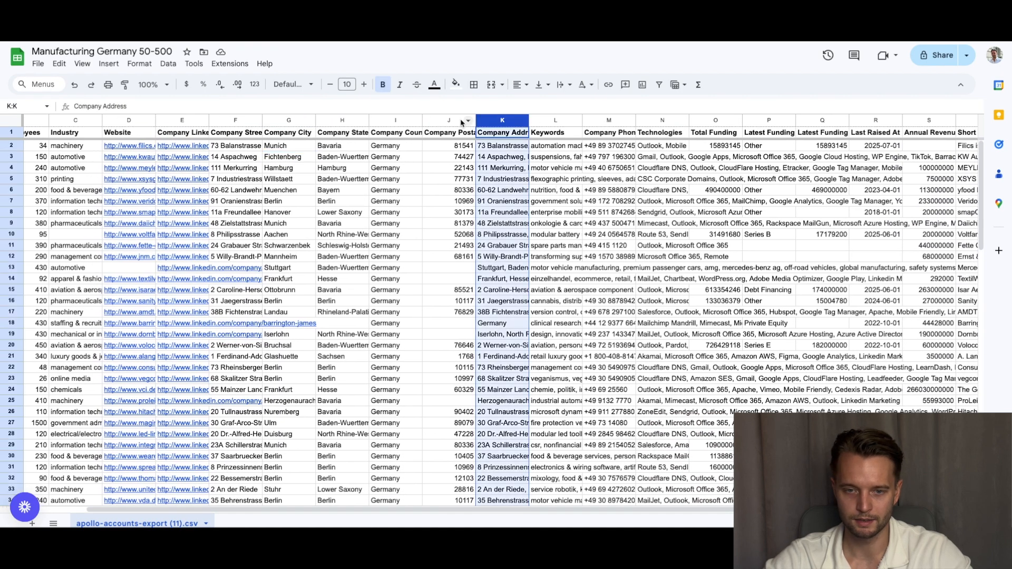
{"action": "type", "text": "z"}
{"action": "left_click", "coordinate": [457, 119]}
{"action": "left_click", "coordinate": [498, 120], "text": "ctrl"}
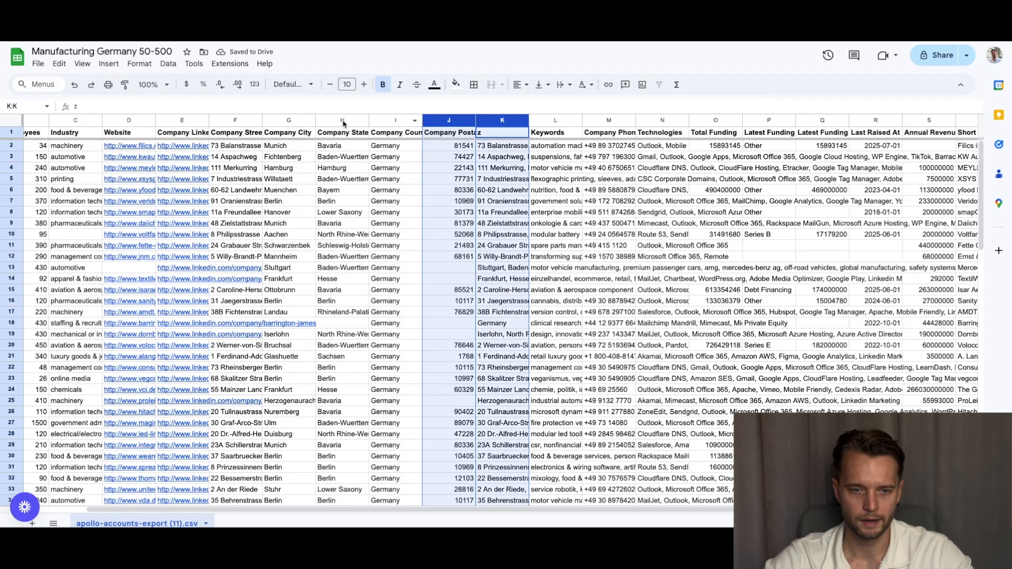
{"action": "left_click", "coordinate": [342, 120], "text": "ctrl"}
{"action": "left_click", "coordinate": [233, 120], "text": "ctrl"}
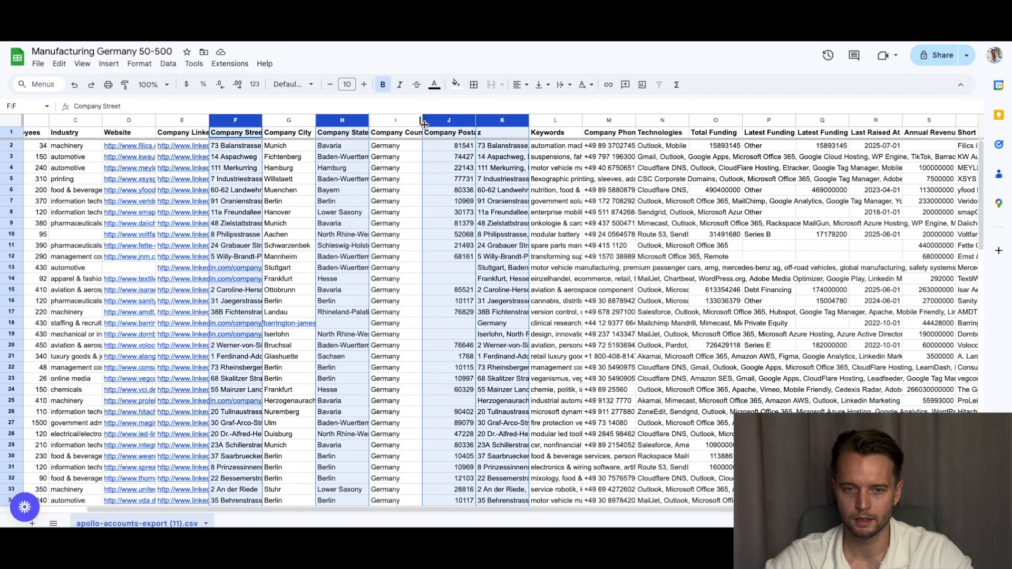
{"action": "left_click", "coordinate": [609, 120], "text": "ctrl"}
{"action": "right_click", "coordinate": [608, 119]}
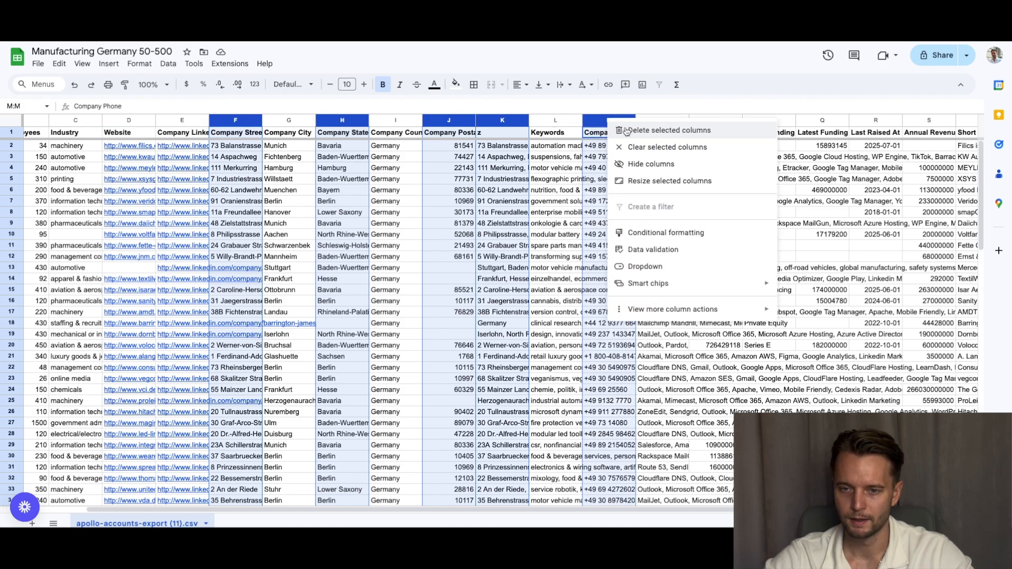
{"action": "left_click", "coordinate": [625, 131]}
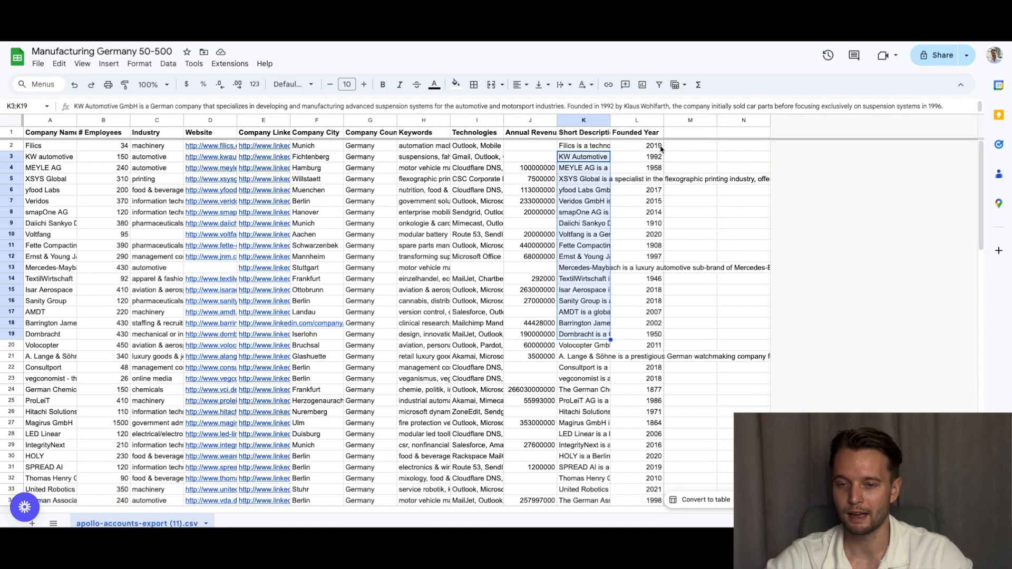
Set the Short Description column's text wrapping to clip and widen the column to about twice its width
{"action": "left_click", "coordinate": [585, 120]}
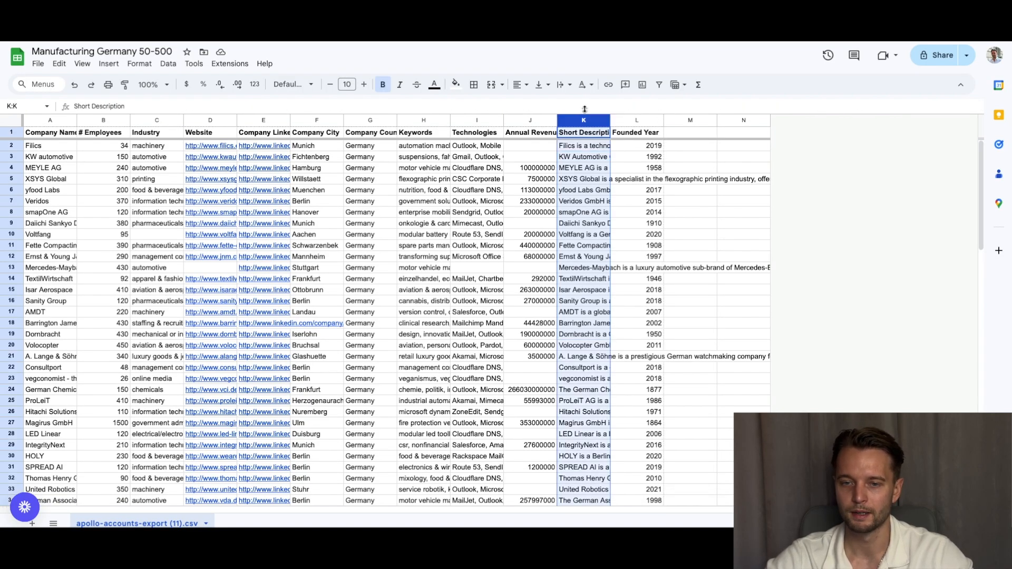
{"action": "left_click", "coordinate": [563, 84]}
{"action": "left_click", "coordinate": [596, 103]}
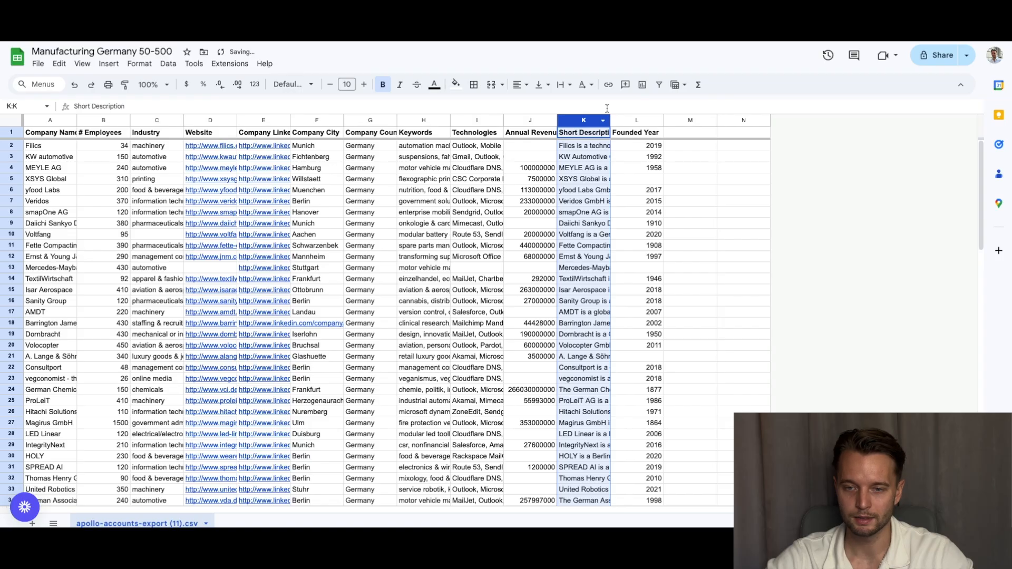
{"action": "left_click_drag", "start_coordinate": [611, 120], "coordinate": [665, 121]}
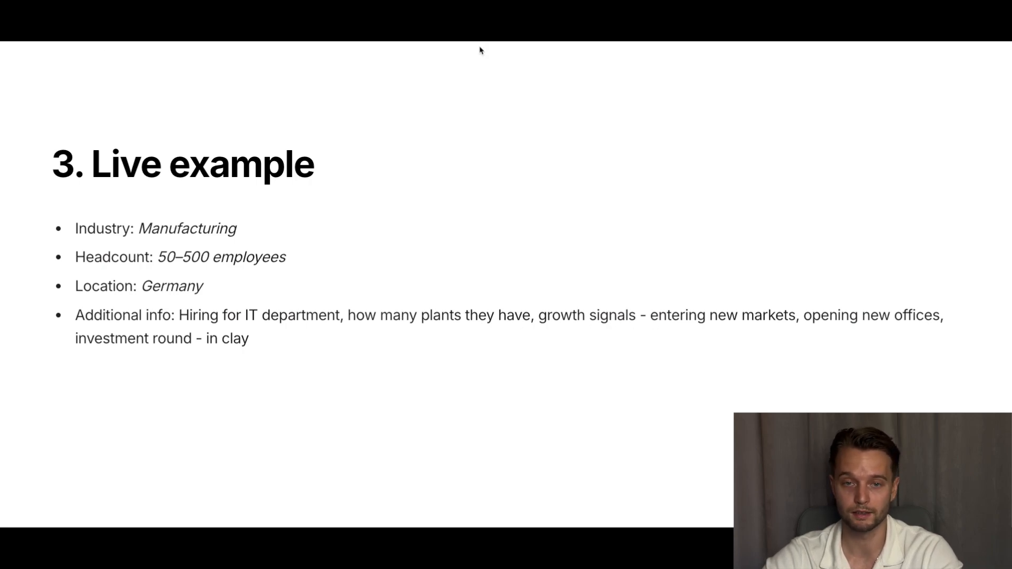
Return to the company spreadsheet and download the sheet as a CSV file
{"action": "left_click", "coordinate": [274, 16]}
{"action": "left_click", "coordinate": [39, 64]}
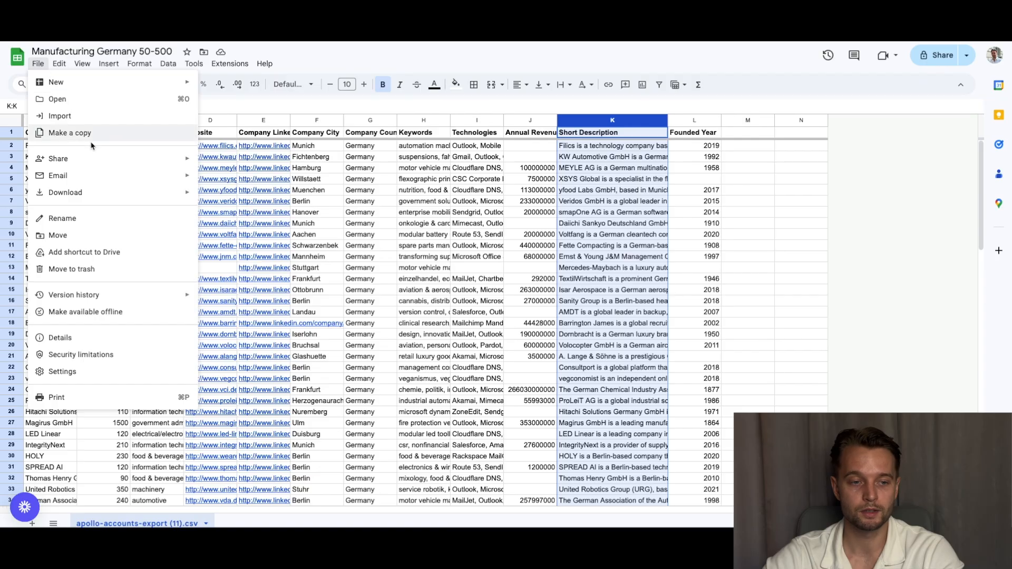
{"action": "mouse_move", "coordinate": [109, 193]}
{"action": "left_click", "coordinate": [288, 263]}
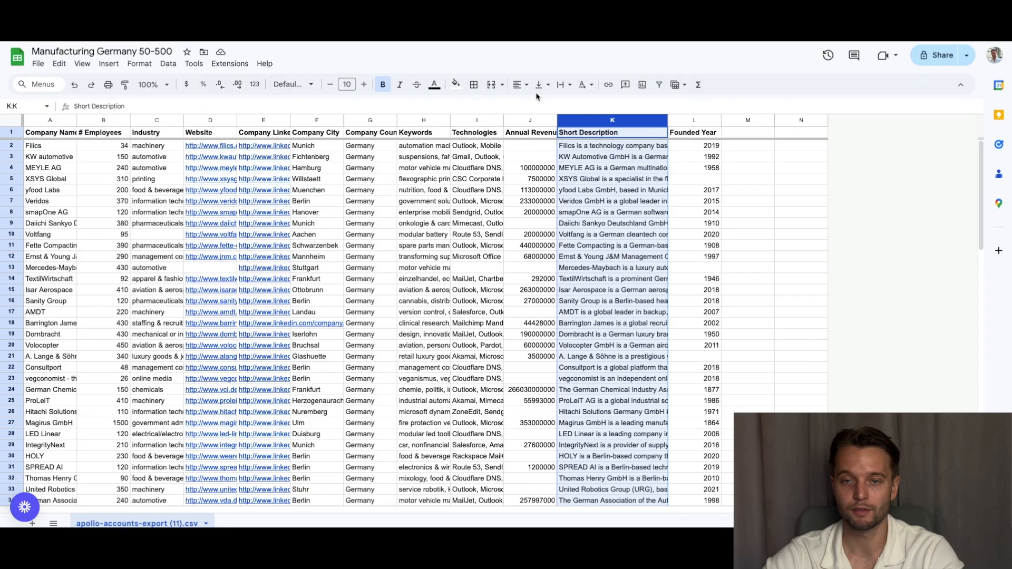
Open Clay in a new browser tab and name a new workbook "Germany manufacturing 50-500"
{"action": "key", "text": "ctrl+t"}
{"action": "type", "text": "c"}
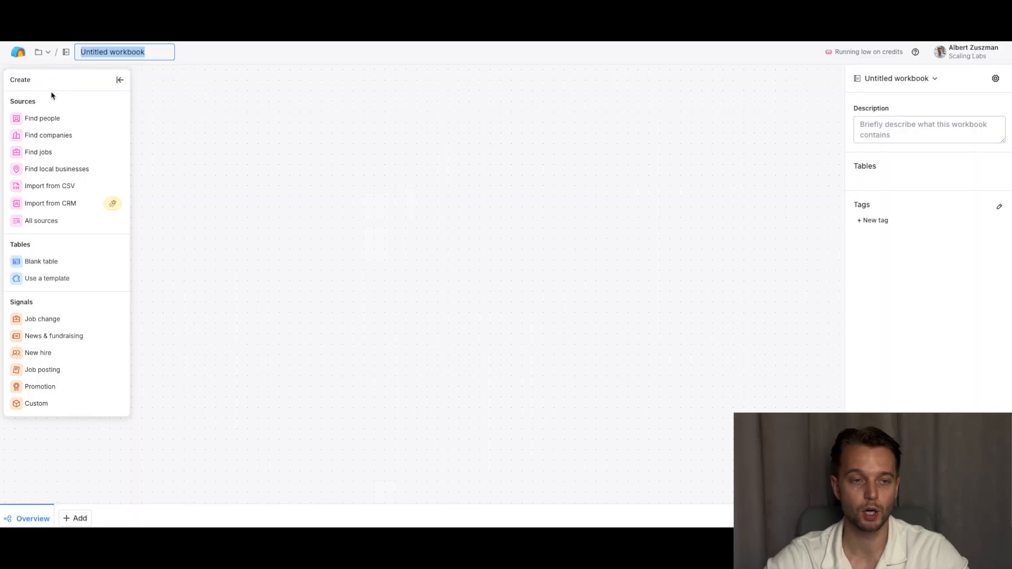
{"action": "type", "text": "Ger"}
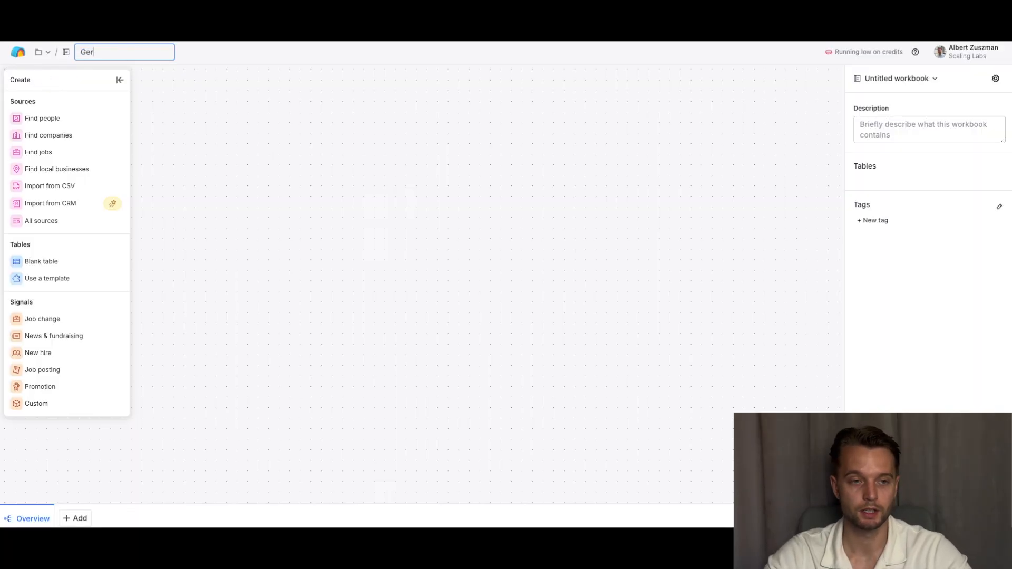
{"action": "type", "text": "fac"}
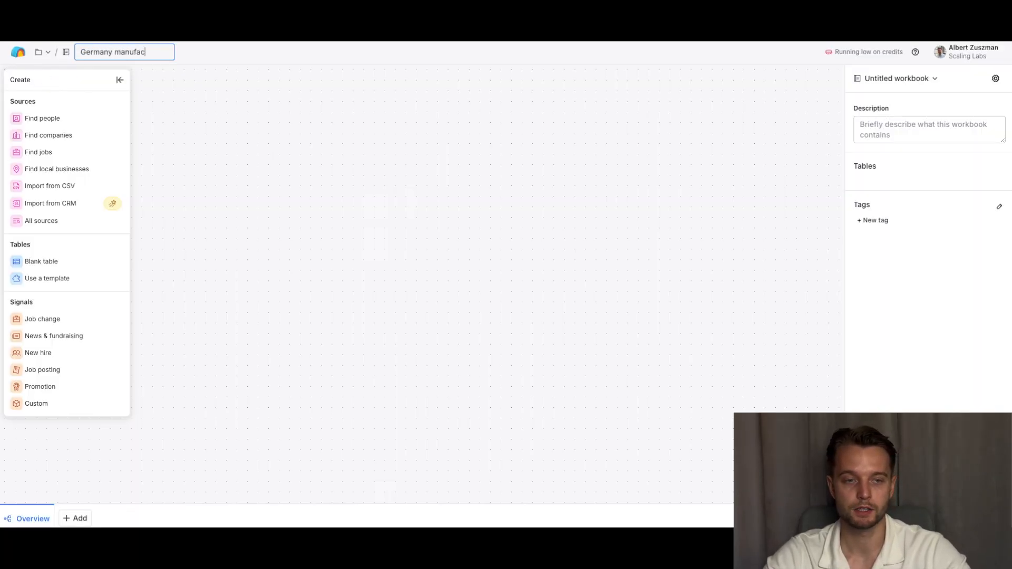
{"action": "type", "text": "turing 50-500"}
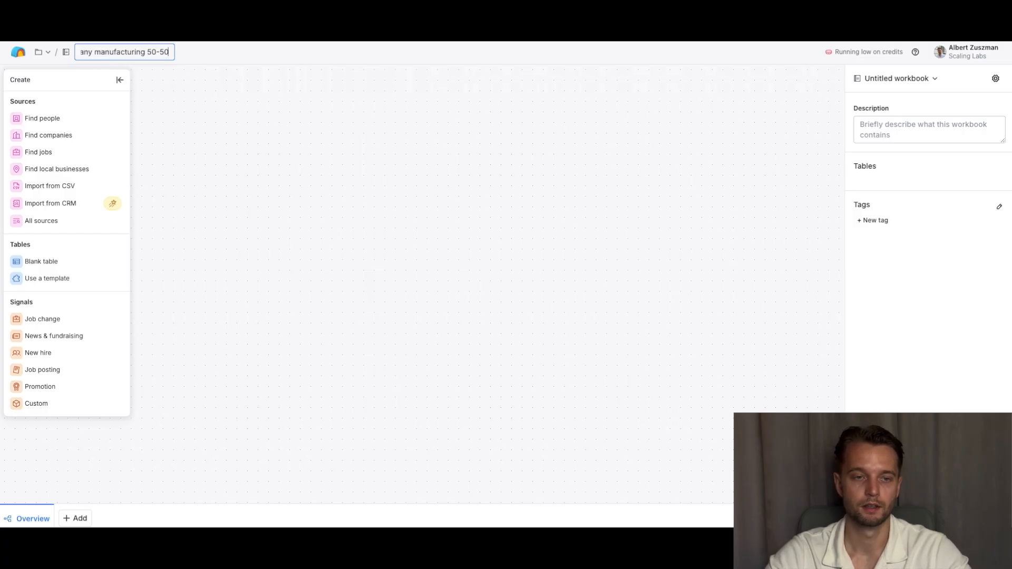
Import the Manufacturing Germany 50-500 CSV file into the workbook, comma-delimited with the first row as column names
{"action": "left_click", "coordinate": [58, 184]}
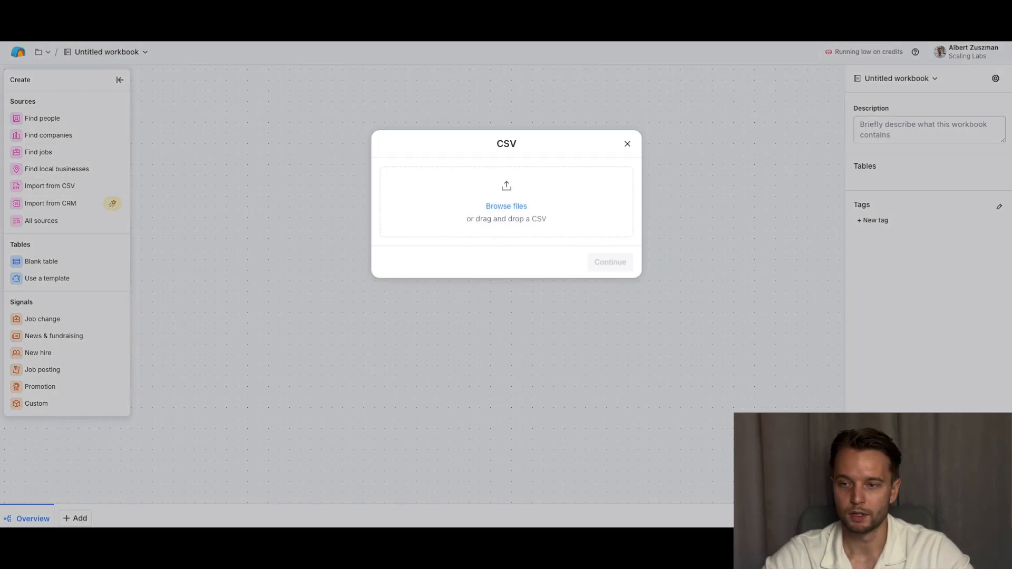
{"action": "left_click_drag", "start_coordinate": [860, 67], "coordinate": [542, 190]}
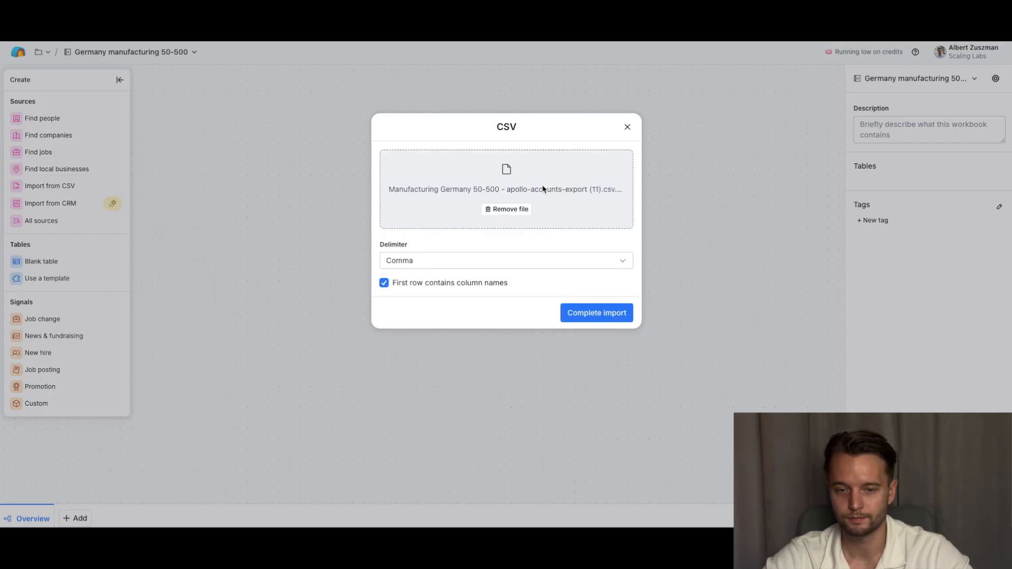
{"action": "left_click", "coordinate": [578, 311]}
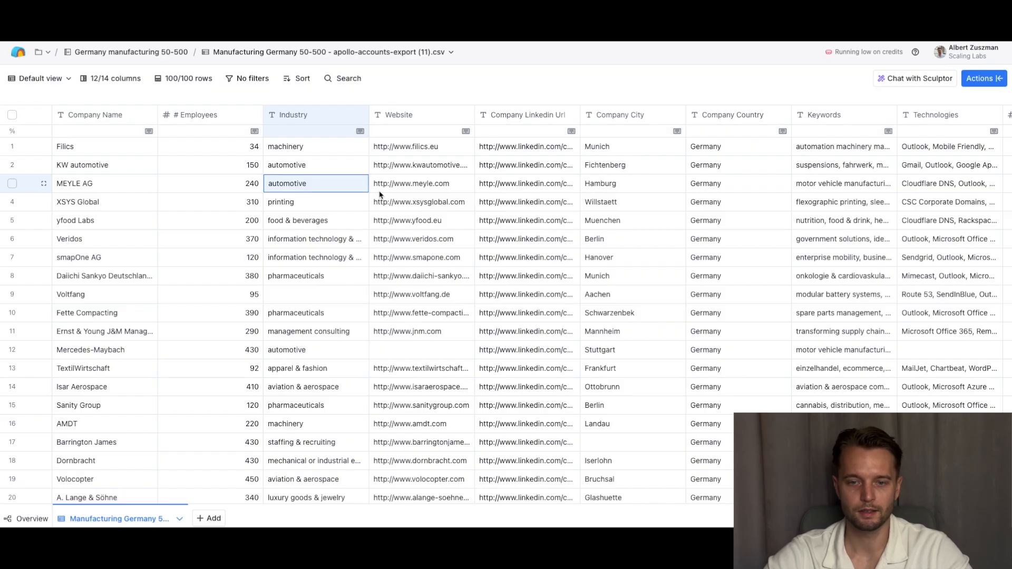
Look over the imported table's columns from Company Name through Founded Year
{"action": "scroll", "coordinate": [380, 195], "scroll_direction": "right", "scroll_amount": 10}
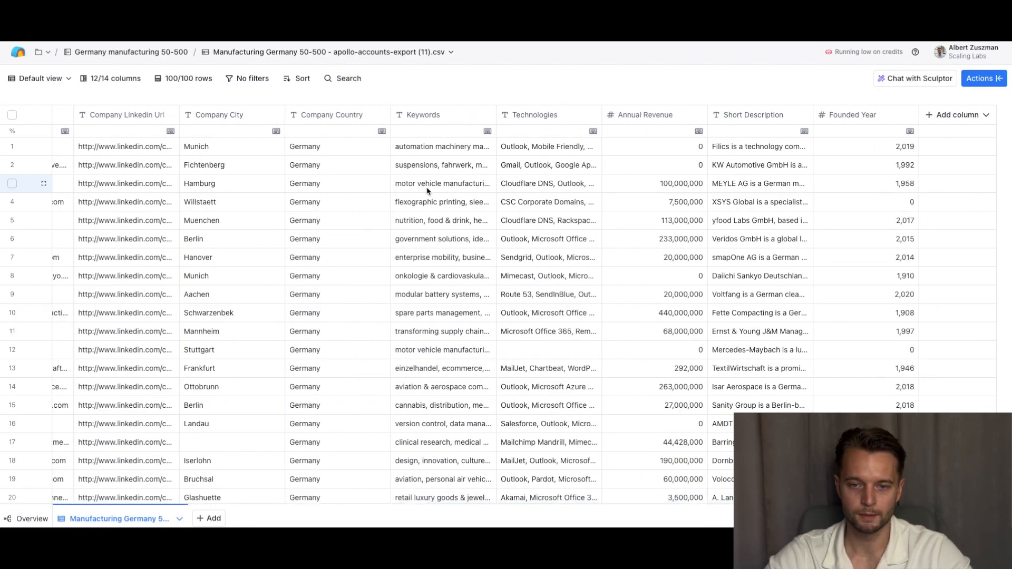
{"action": "scroll", "coordinate": [428, 191], "scroll_direction": "left", "scroll_amount": 10}
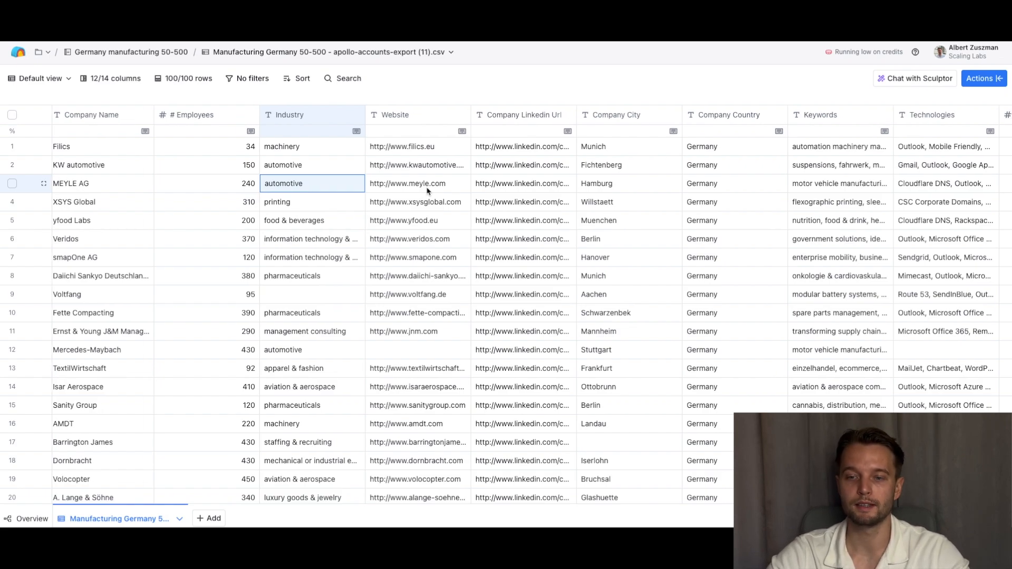
{"action": "scroll", "coordinate": [427, 191], "scroll_direction": "right", "scroll_amount": 2}
{"action": "scroll", "coordinate": [427, 191], "scroll_direction": "left", "scroll_amount": 2}
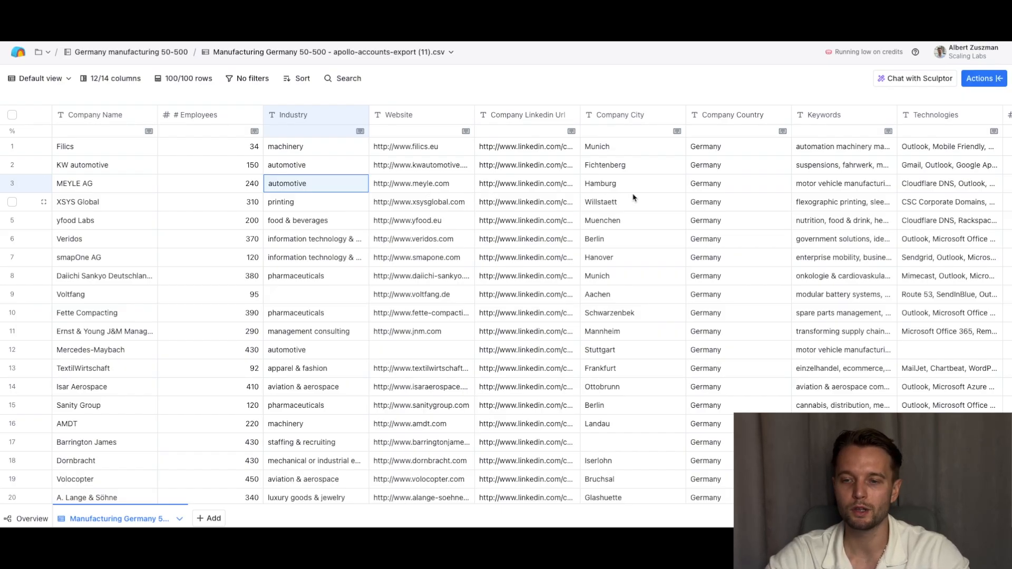
{"action": "scroll", "coordinate": [636, 198], "scroll_direction": "right", "scroll_amount": 2}
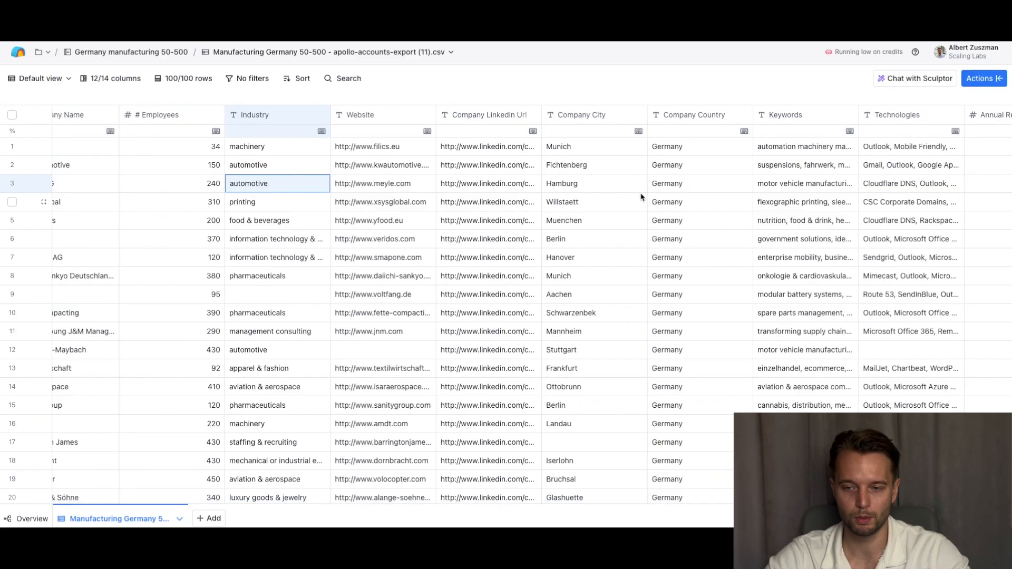
{"action": "left_click", "coordinate": [591, 238]}
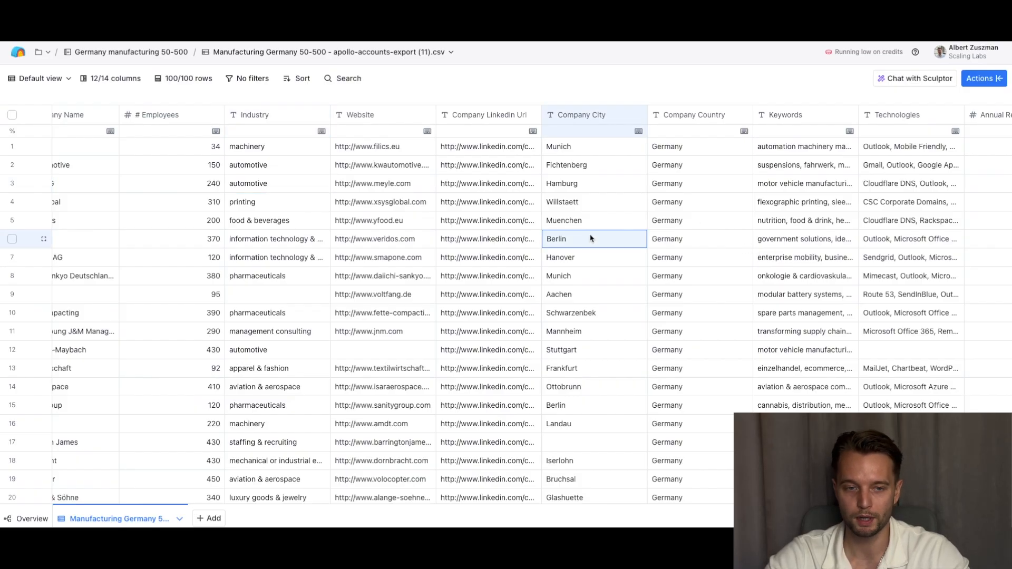
{"action": "scroll", "coordinate": [273, 226], "scroll_direction": "down", "scroll_amount": 1}
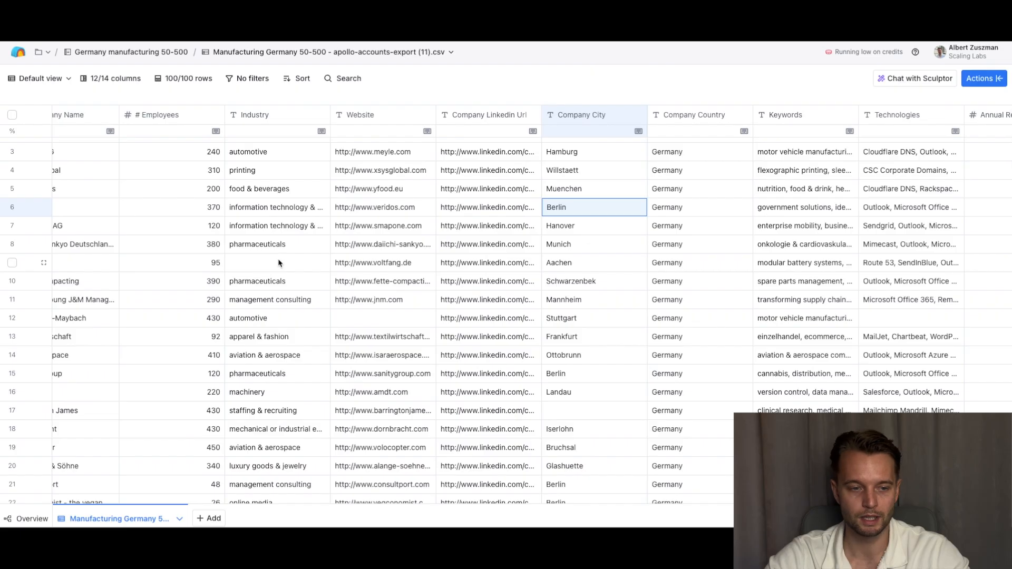
Examine the Industry values down the company rows for blank entries and companies outside manufacturing
{"action": "left_click", "coordinate": [278, 263]}
{"action": "scroll", "coordinate": [221, 263], "scroll_direction": "left", "scroll_amount": 2}
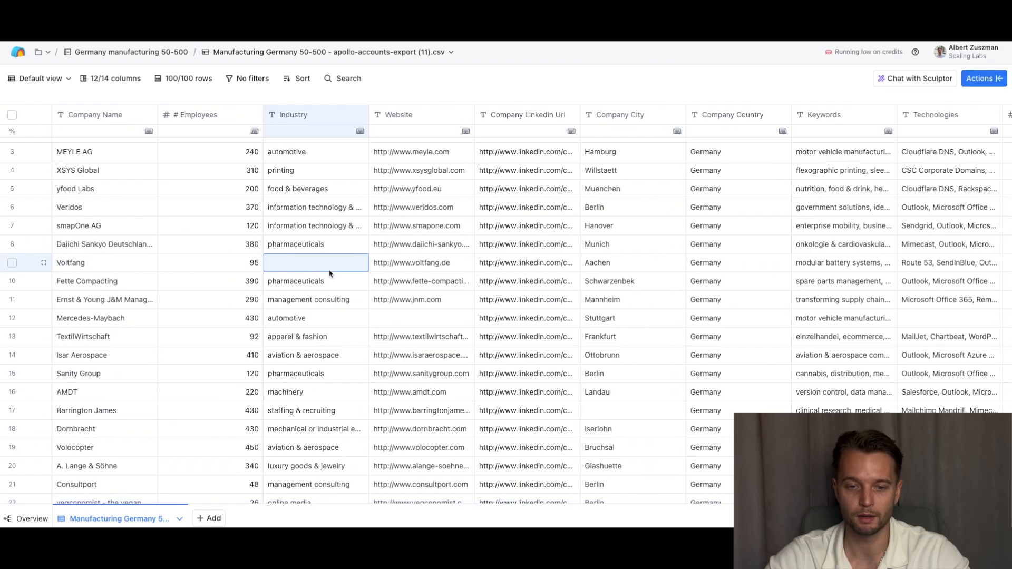
{"action": "scroll", "coordinate": [330, 272], "scroll_direction": "down", "scroll_amount": 4}
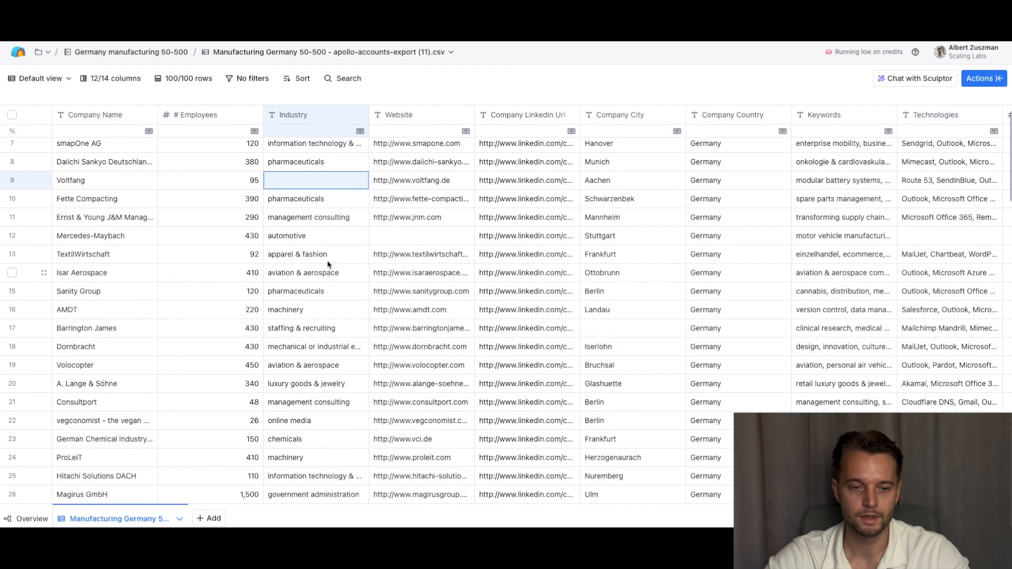
{"action": "left_click", "coordinate": [329, 254]}
{"action": "scroll", "coordinate": [328, 255], "scroll_direction": "down", "scroll_amount": 3}
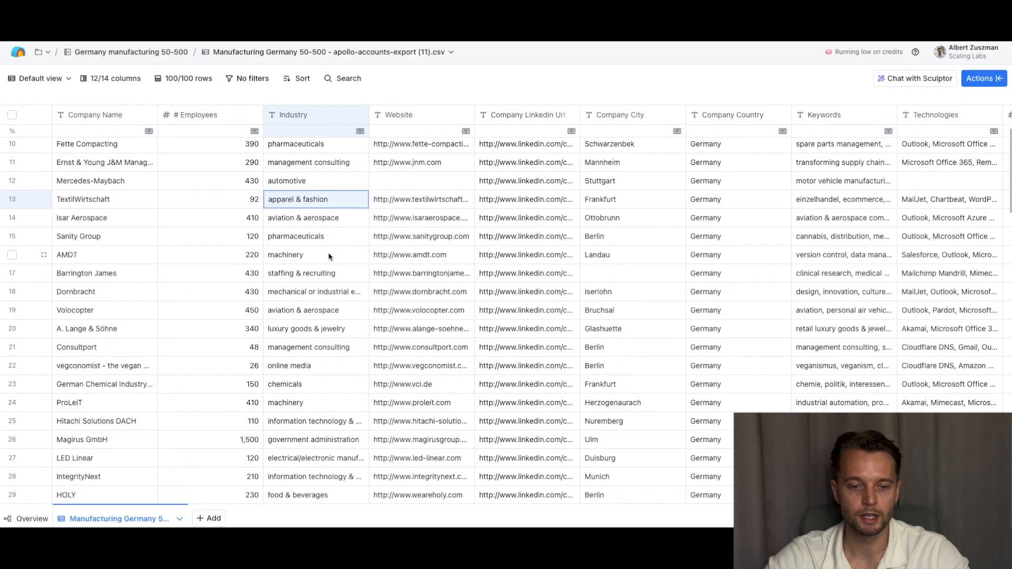
{"action": "scroll", "coordinate": [329, 257], "scroll_direction": "down", "scroll_amount": 2}
{"action": "scroll", "coordinate": [330, 290], "scroll_direction": "down", "scroll_amount": 2}
{"action": "left_click", "coordinate": [333, 288]}
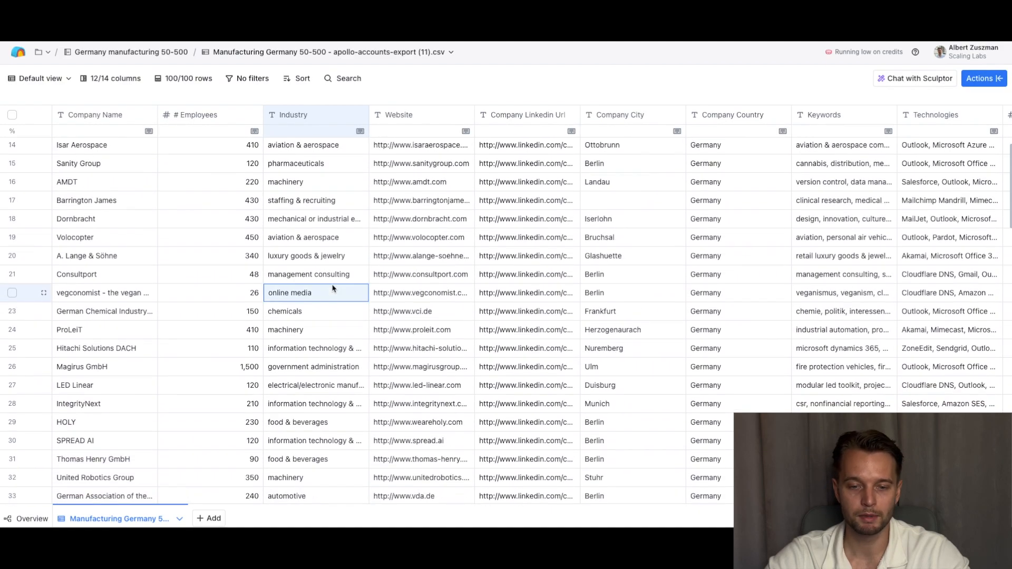
{"action": "scroll", "coordinate": [333, 288], "scroll_direction": "down", "scroll_amount": 5}
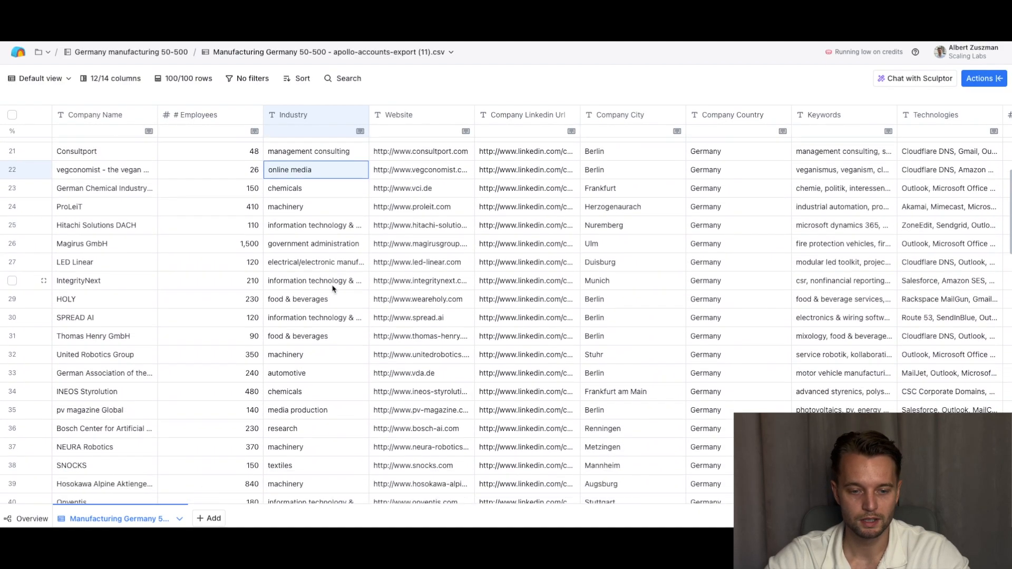
{"action": "scroll", "coordinate": [333, 343], "scroll_direction": "down", "scroll_amount": 1}
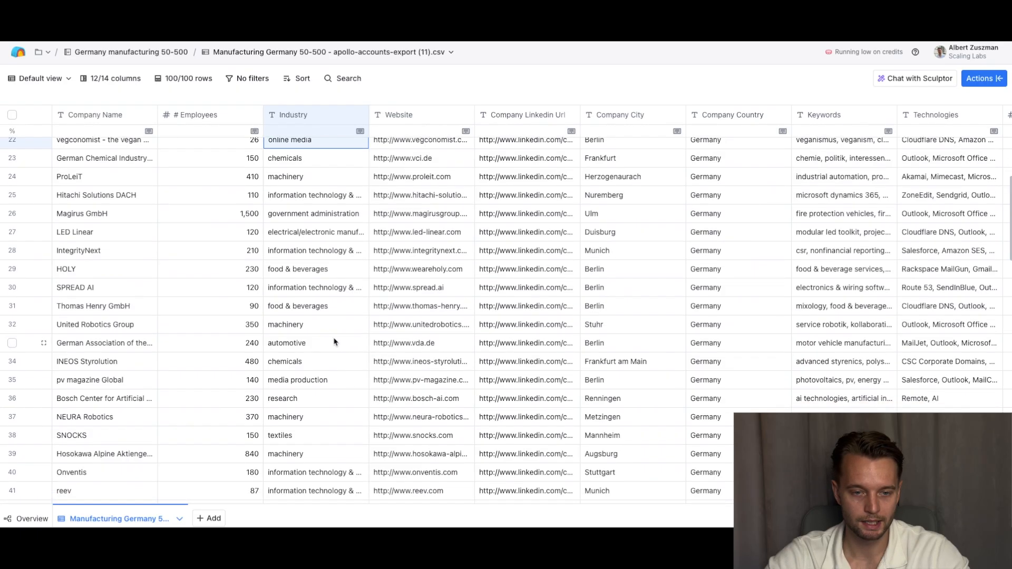
{"action": "scroll", "coordinate": [334, 342], "scroll_direction": "down", "scroll_amount": 1}
{"action": "left_click", "coordinate": [325, 227]}
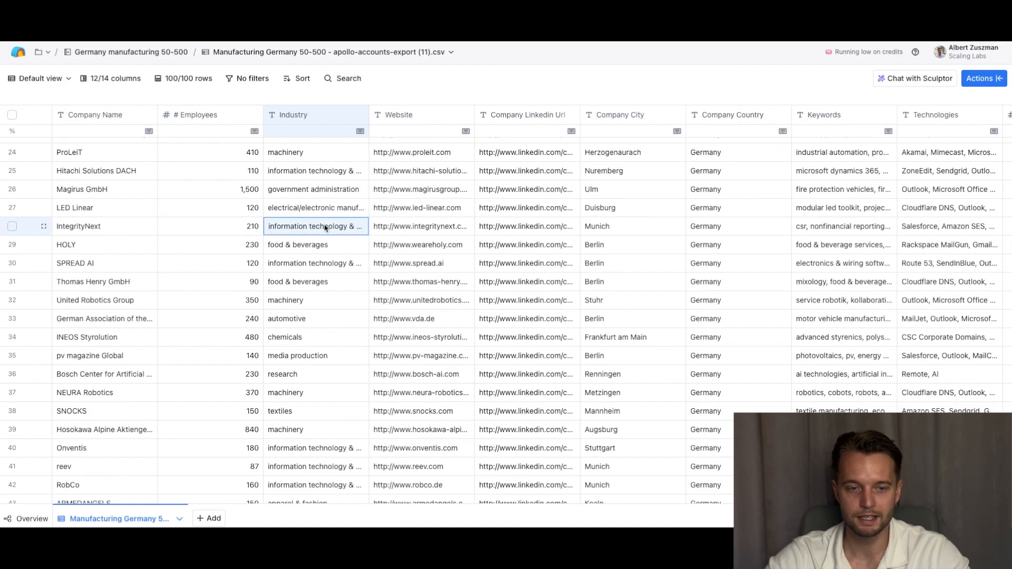
{"action": "left_click", "coordinate": [312, 240]}
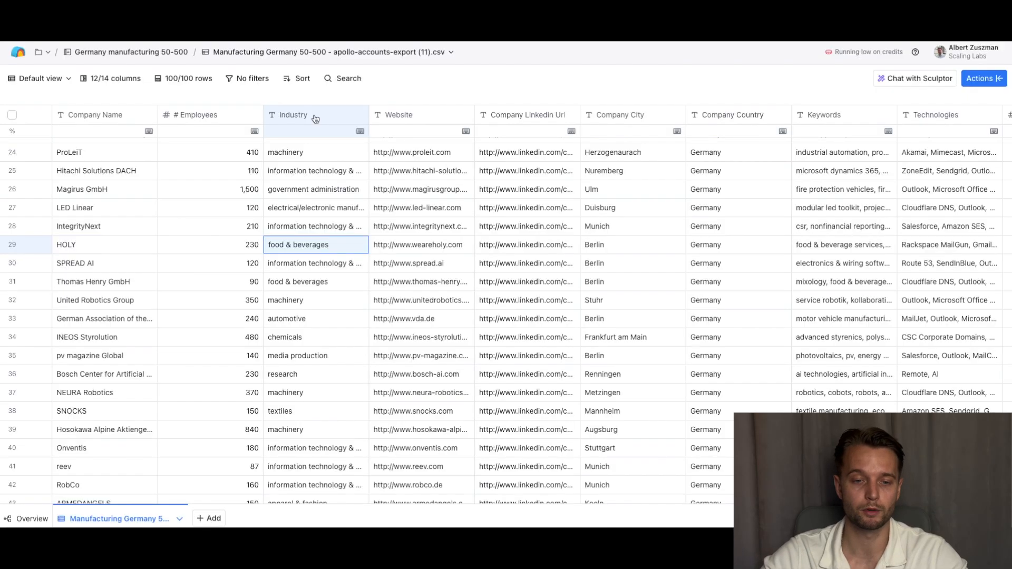
Insert a Use AI column directly to the right of the Industry column
{"action": "left_click", "coordinate": [315, 118]}
{"action": "mouse_move", "coordinate": [319, 198]}
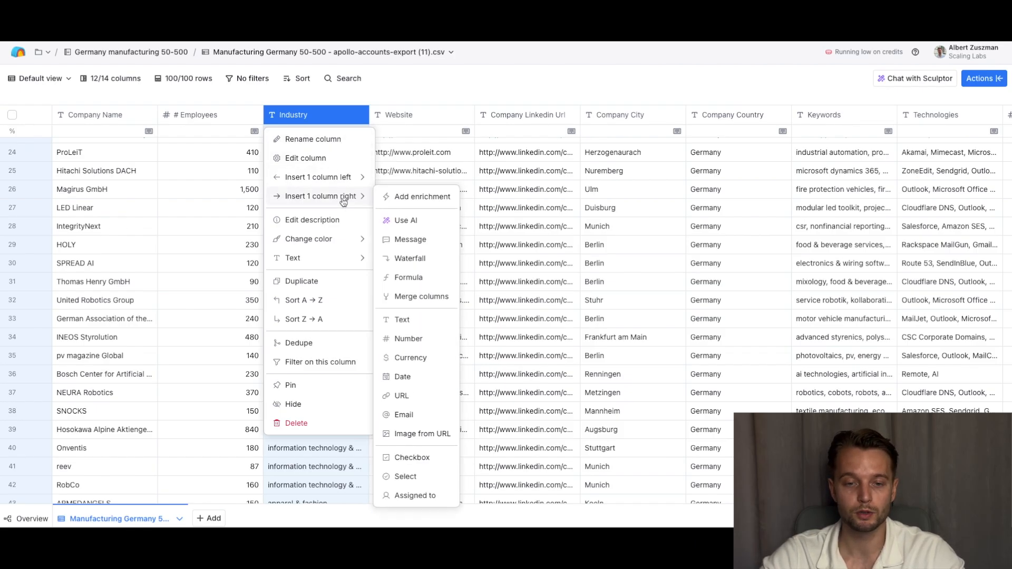
{"action": "left_click", "coordinate": [425, 223]}
Begin the AI prompt with "you are an expert market researcher, based on company", followed by references to the Website and Company Linkedin Url columns
{"action": "left_click", "coordinate": [877, 208]}
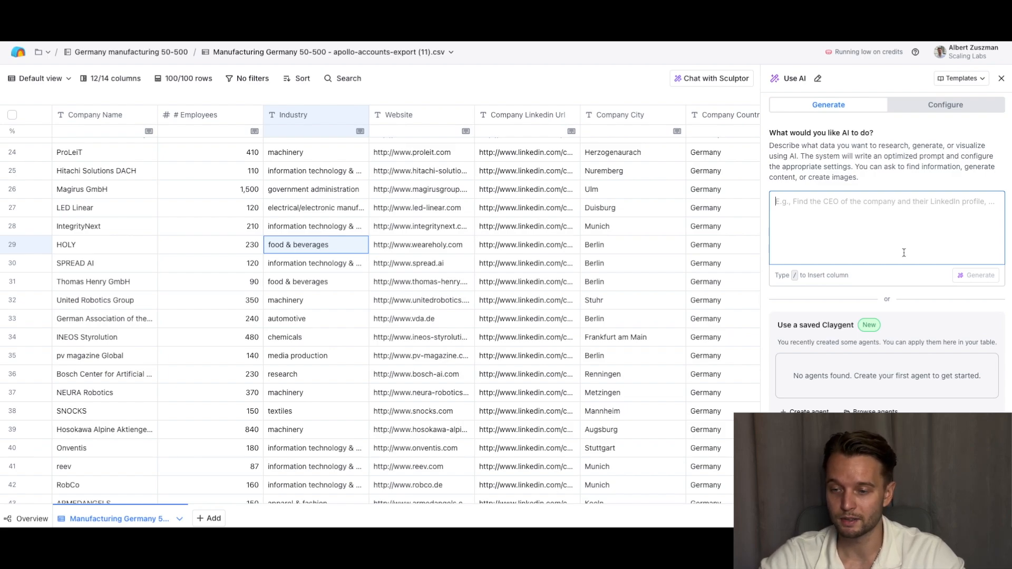
{"action": "left_click", "coordinate": [837, 203]}
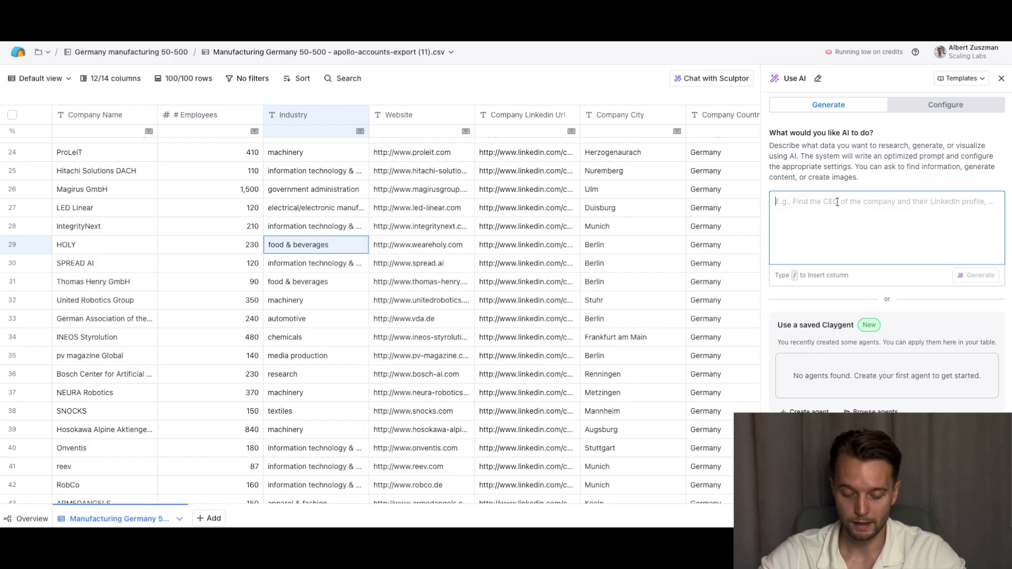
{"action": "type", "text": "you are a expe"}
{"action": "key", "text": "BackSpace"}
{"action": "key", "text": "BackSpace"}
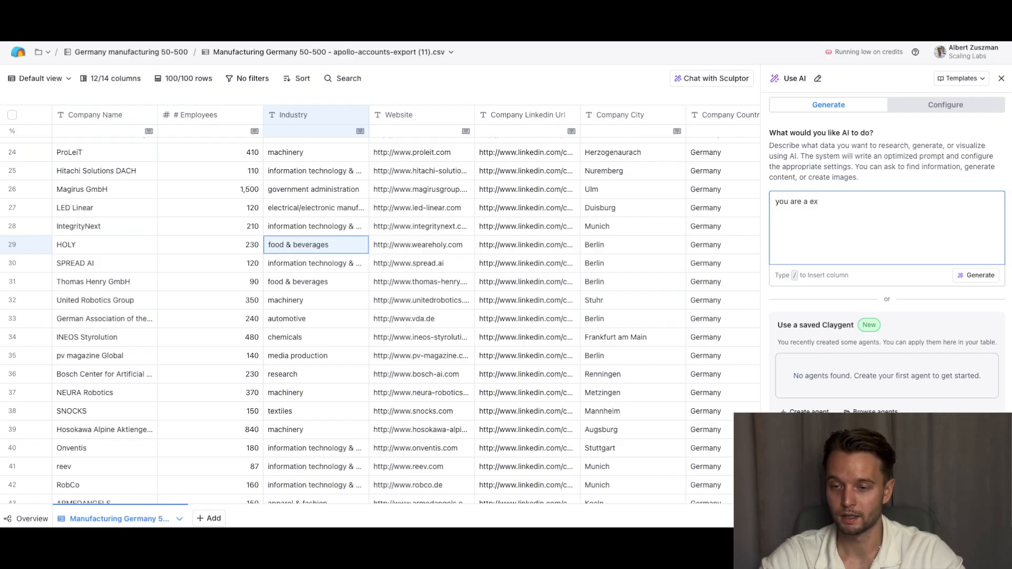
{"action": "type", "text": "n expert market resear"}
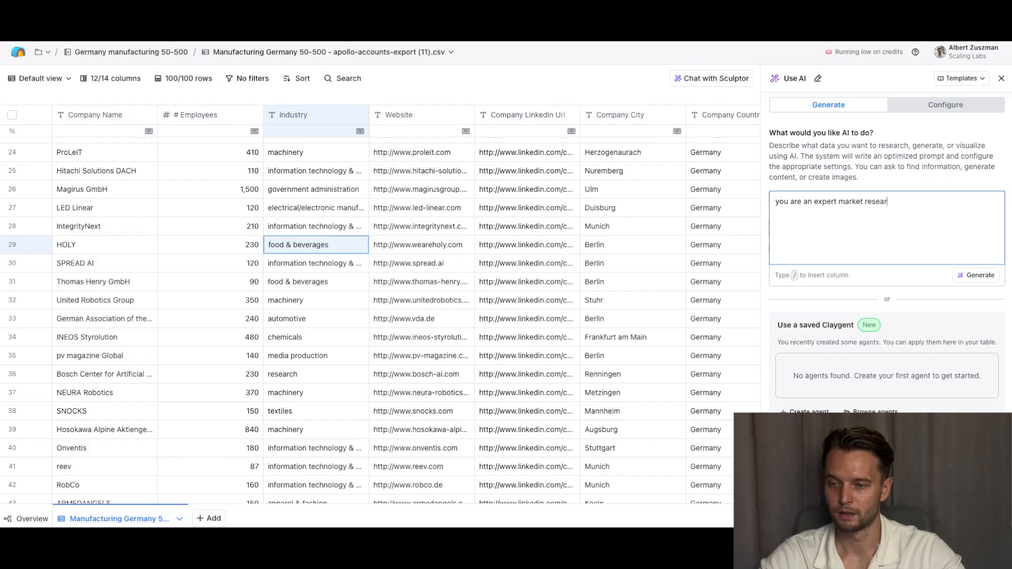
{"action": "type", "text": "cher, based on "}
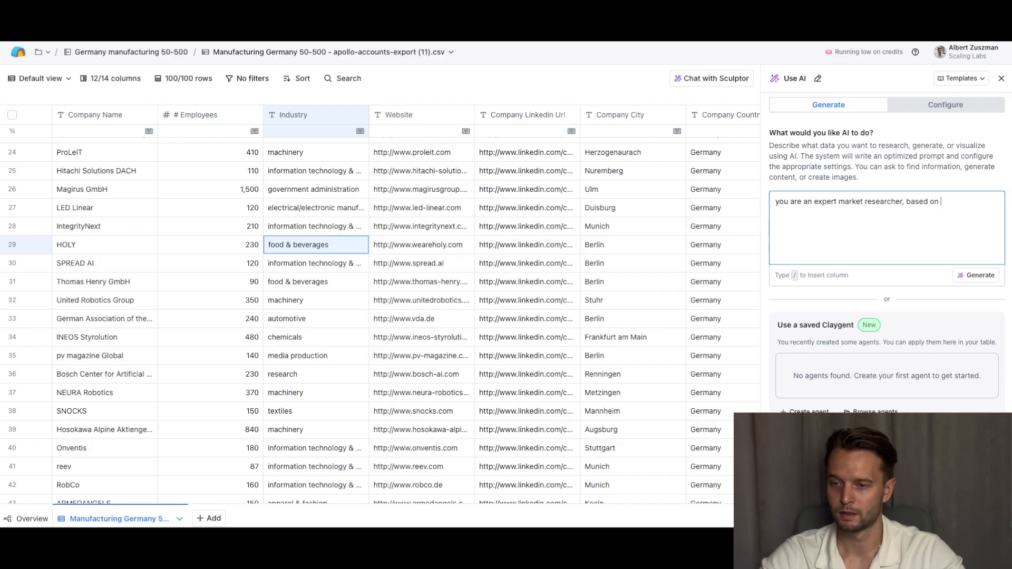
{"action": "type", "text": "company /web"}
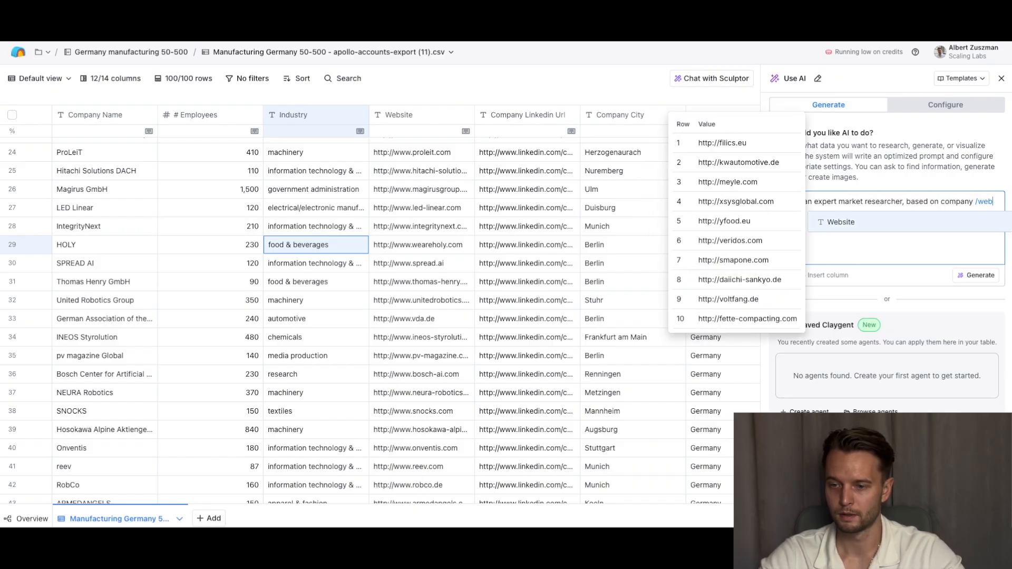
{"action": "key", "text": "Return"}
{"action": "type", "text": "/link"}
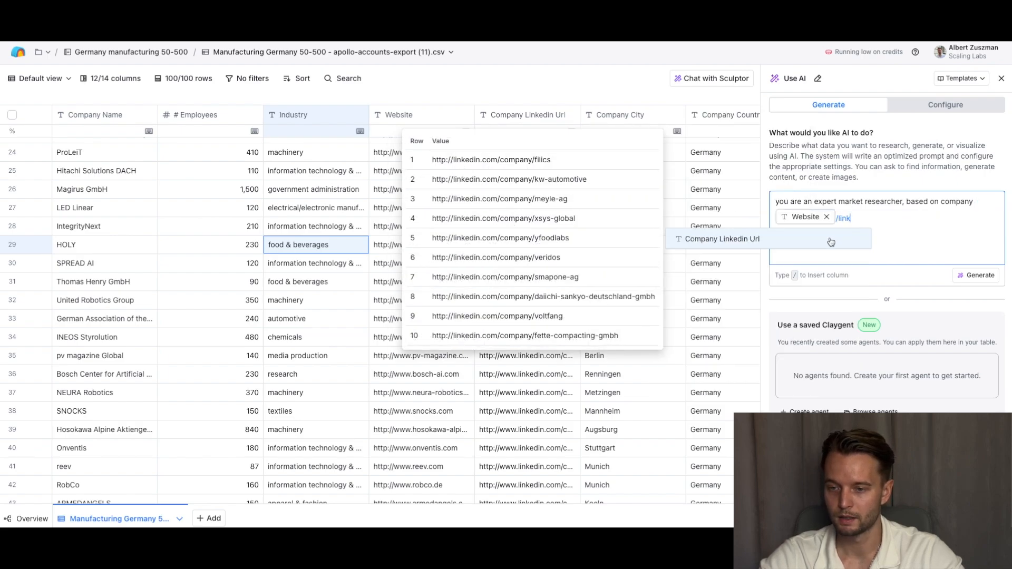
{"action": "key", "text": "Return"}
Complete the prompt with "find out whether the company is a manufacturing company, answer yes or no" and generate the AI configuration
{"action": "type", "text": "find out"}
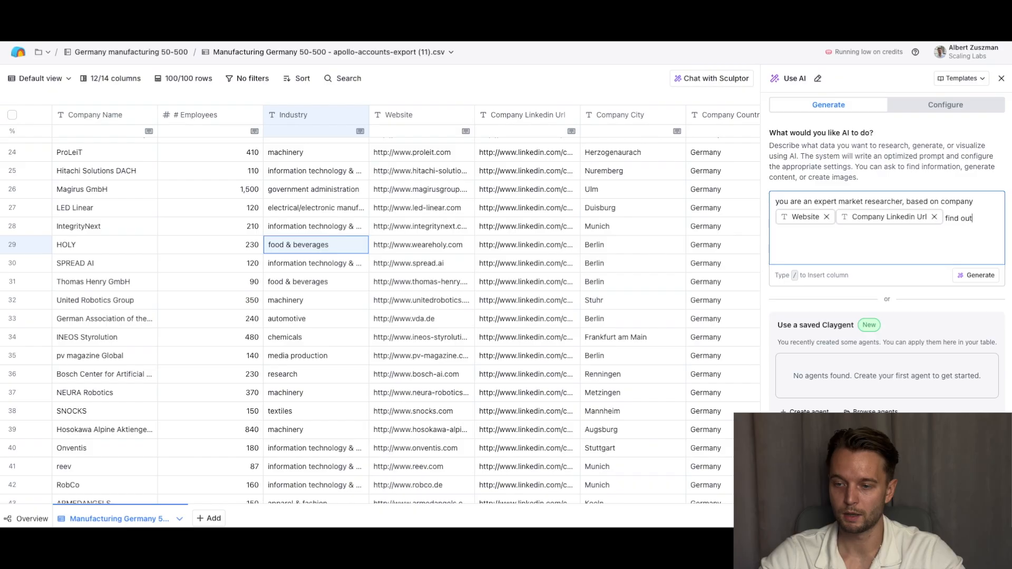
{"action": "type", "text": " whether t"}
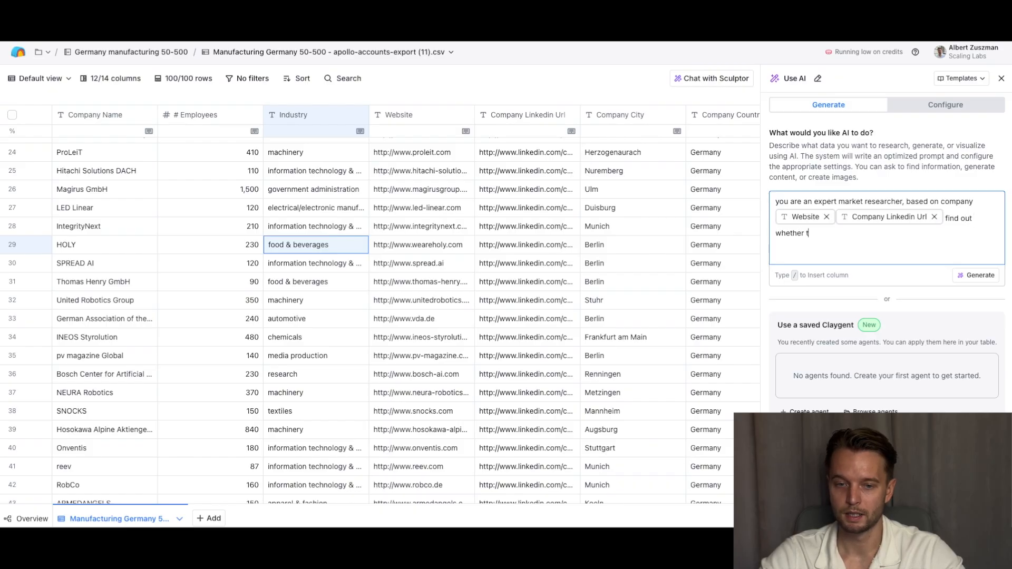
{"action": "type", "text": "he"}
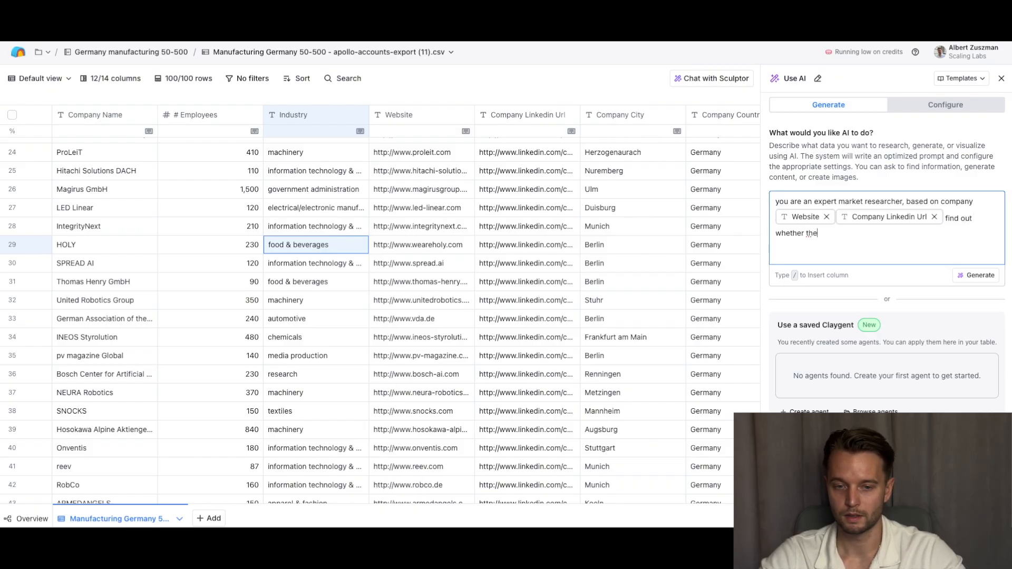
{"action": "type", "text": " co"}
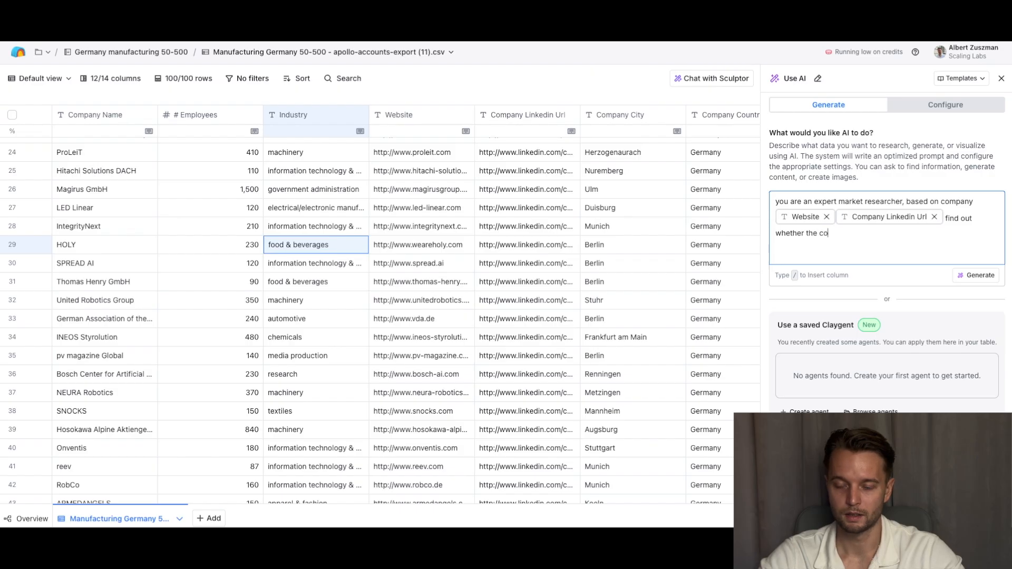
{"action": "type", "text": "mpany is a"}
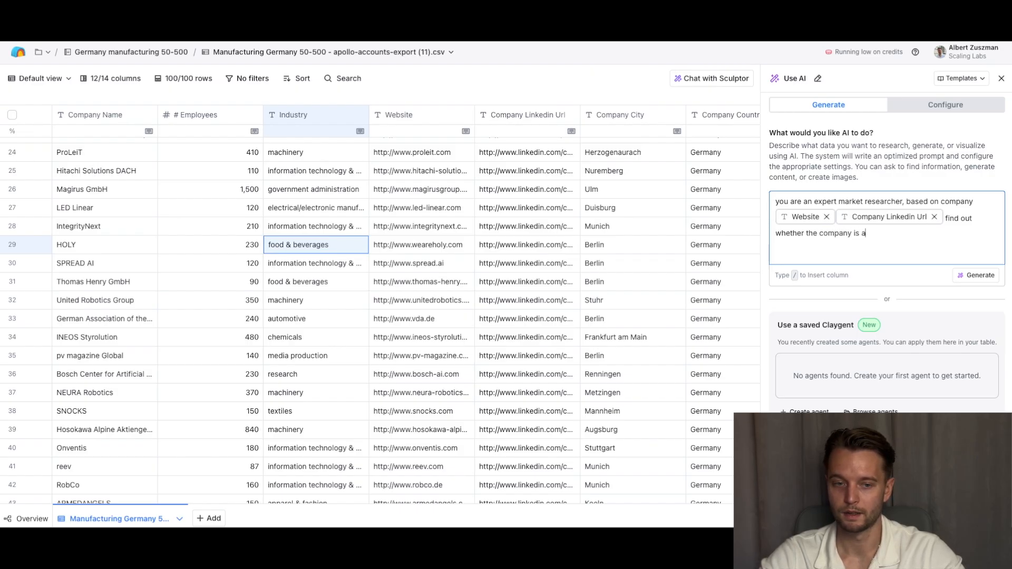
{"action": "type", "text": " manufacturing "}
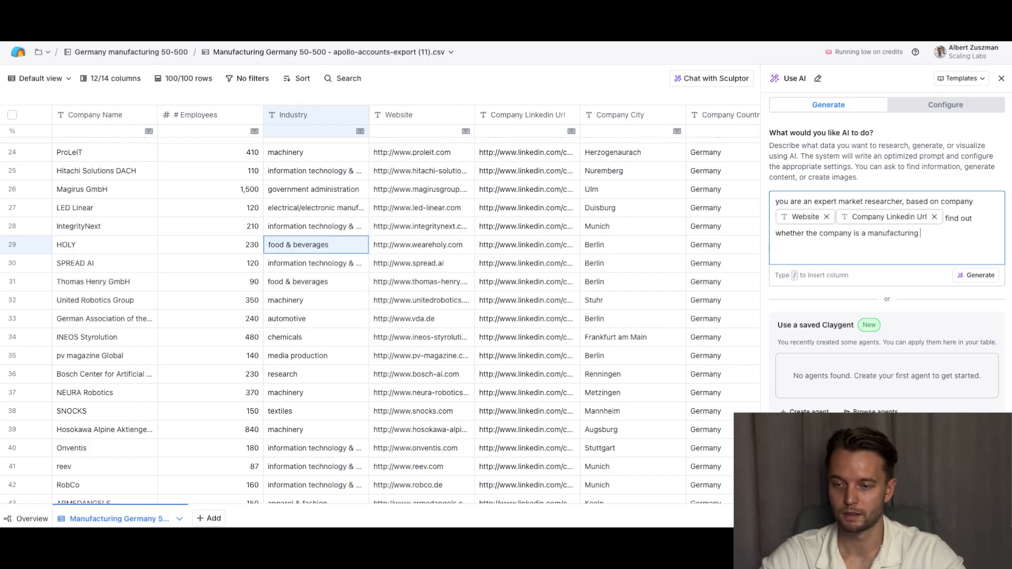
{"action": "type", "text": "company, asnw"}
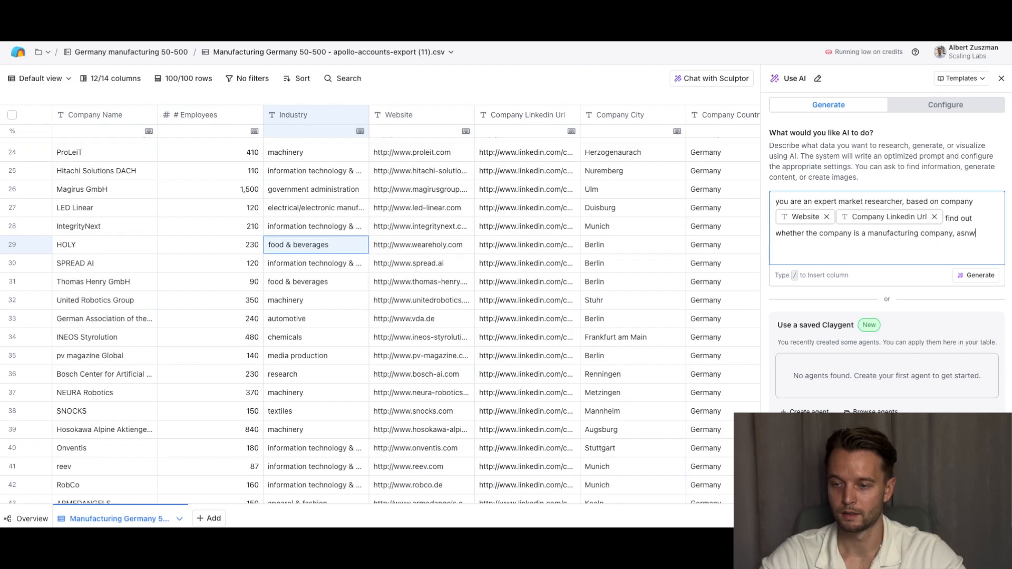
{"action": "key", "text": "BackSpace"}
{"action": "key", "text": "BackSpace"}
{"action": "key", "text": "BackSpace"}
{"action": "type", "text": "nswer yes"}
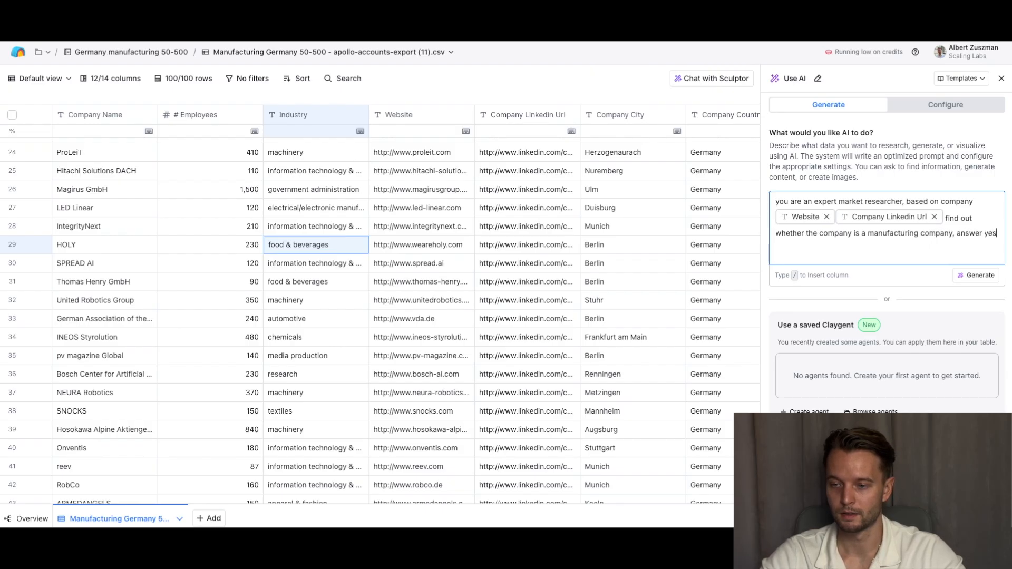
{"action": "type", "text": " or no"}
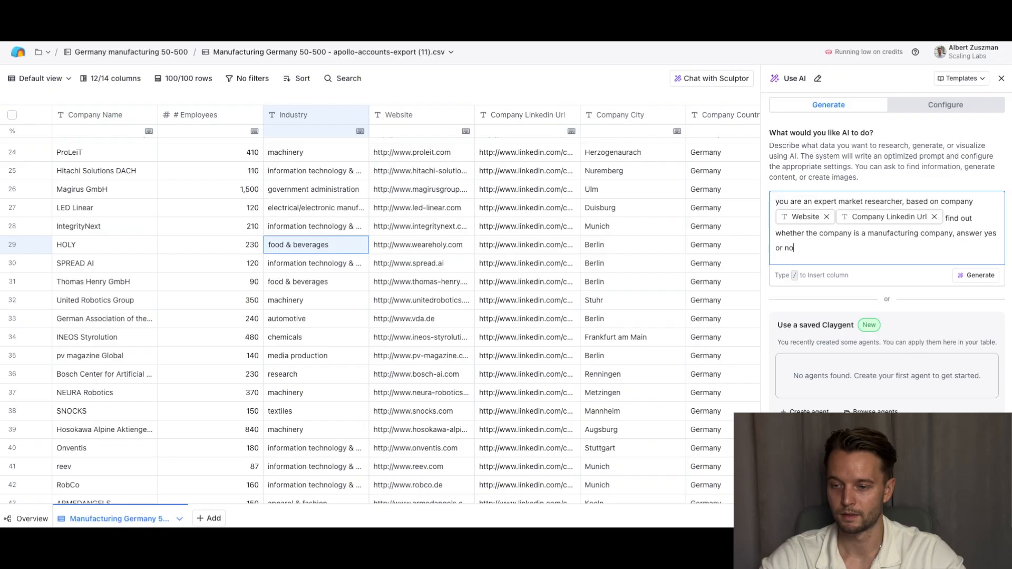
{"action": "left_click", "coordinate": [982, 276]}
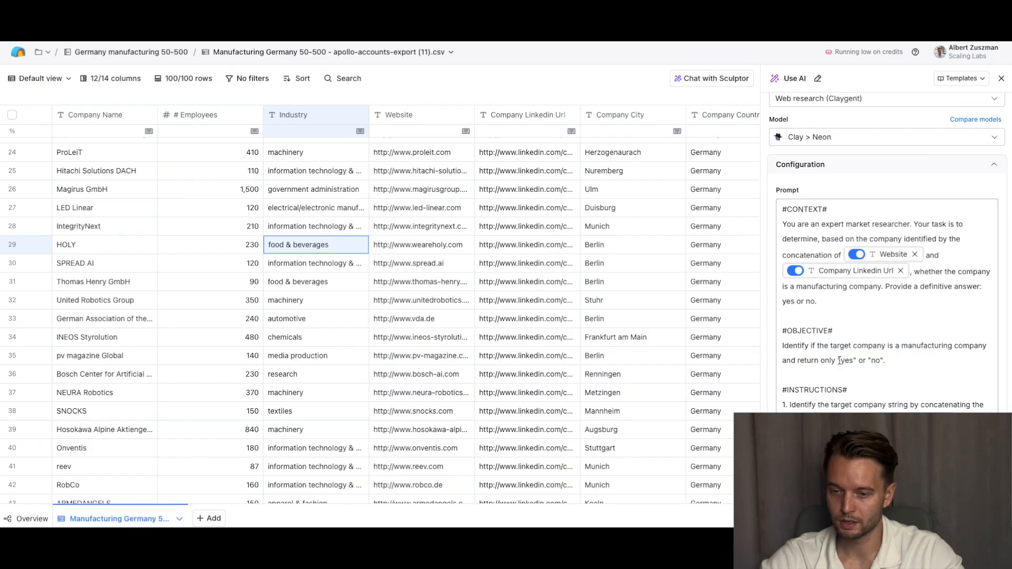
Review the generated prompt's context, objective, instructions and examples, plus the output field and run settings
{"action": "scroll", "coordinate": [856, 323], "scroll_direction": "down", "scroll_amount": 5}
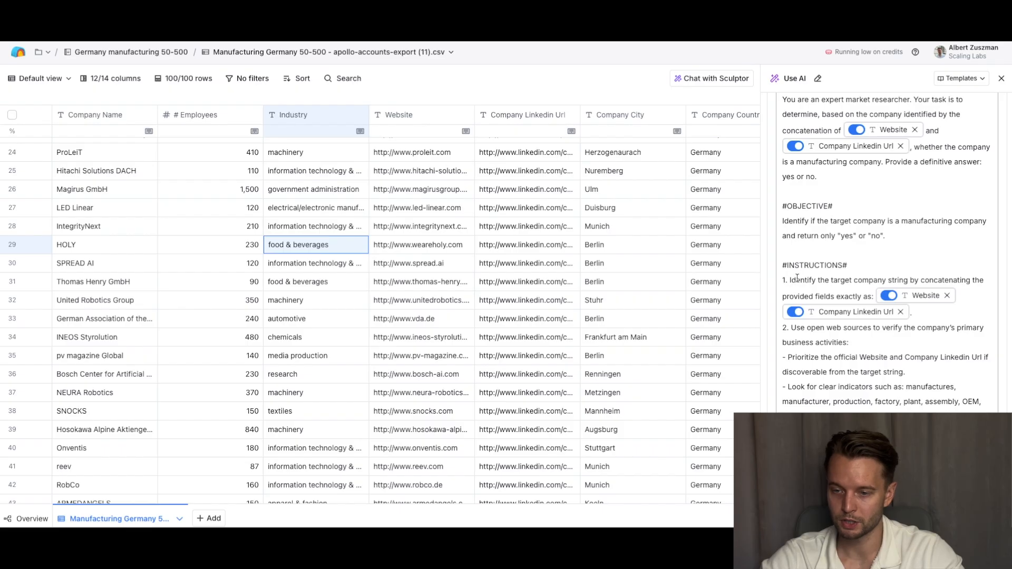
{"action": "scroll", "coordinate": [801, 280], "scroll_direction": "down", "scroll_amount": 1}
{"action": "scroll", "coordinate": [878, 327], "scroll_direction": "down", "scroll_amount": 1}
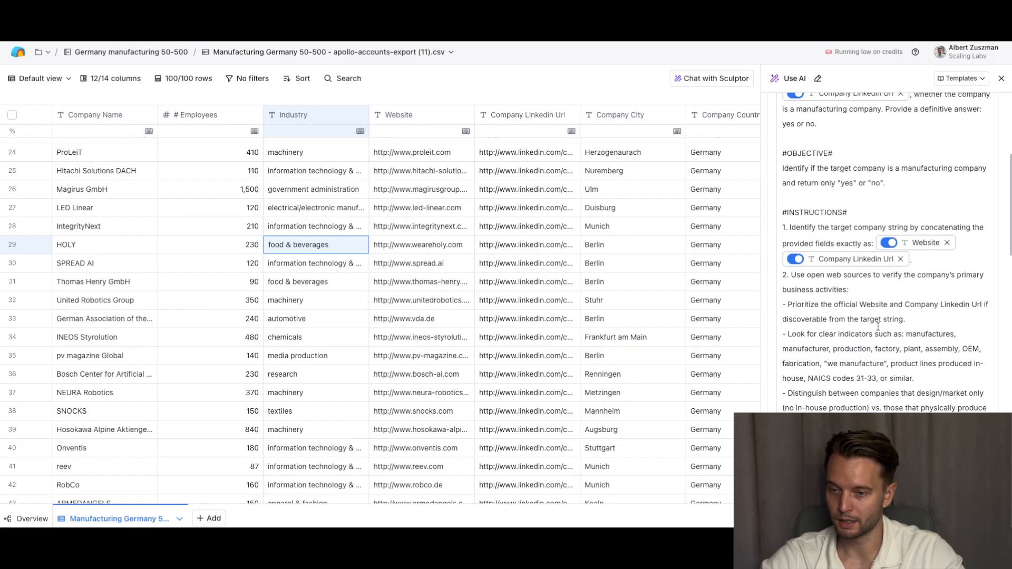
{"action": "scroll", "coordinate": [846, 223], "scroll_direction": "down", "scroll_amount": 2}
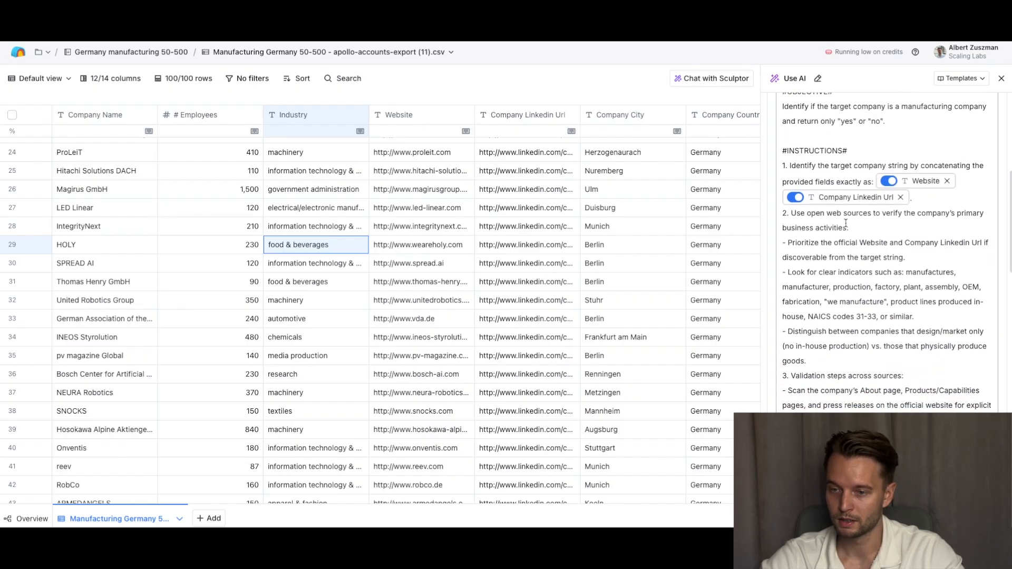
{"action": "scroll", "coordinate": [846, 223], "scroll_direction": "down", "scroll_amount": 5}
{"action": "scroll", "coordinate": [901, 249], "scroll_direction": "down", "scroll_amount": 3}
{"action": "scroll", "coordinate": [901, 249], "scroll_direction": "down", "scroll_amount": 8}
{"action": "scroll", "coordinate": [901, 249], "scroll_direction": "down", "scroll_amount": 10}
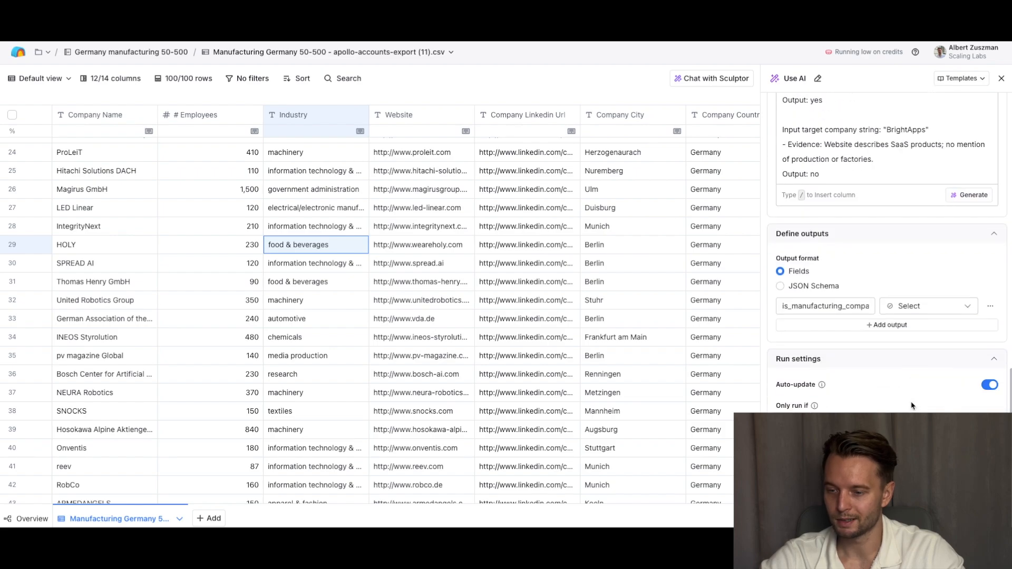
{"action": "scroll", "coordinate": [874, 272], "scroll_direction": "up", "scroll_amount": 20}
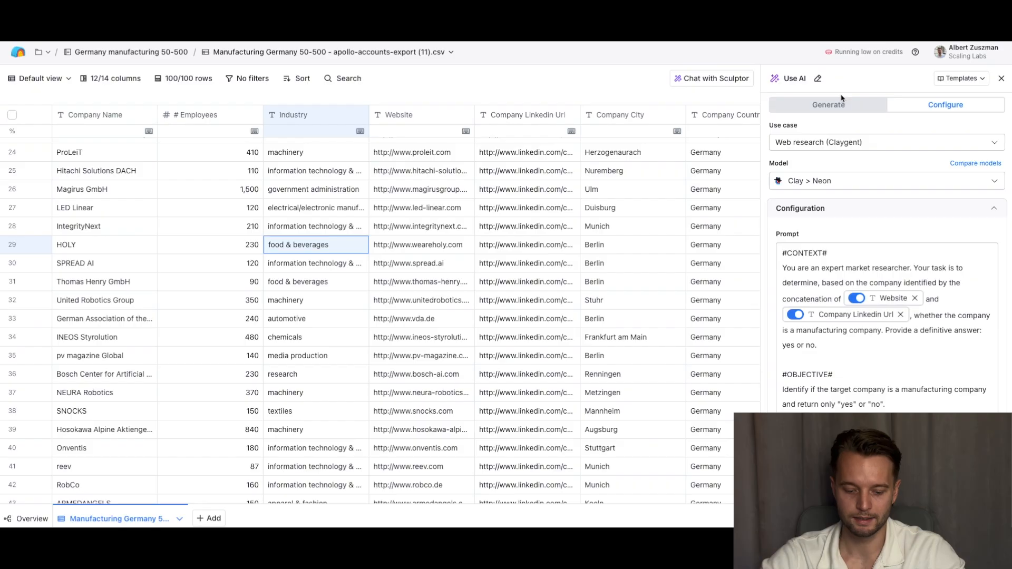
Keep the use case as Web research (Claygent) and set the AI model to GPT 4.1 Mini
{"action": "left_click", "coordinate": [843, 143]}
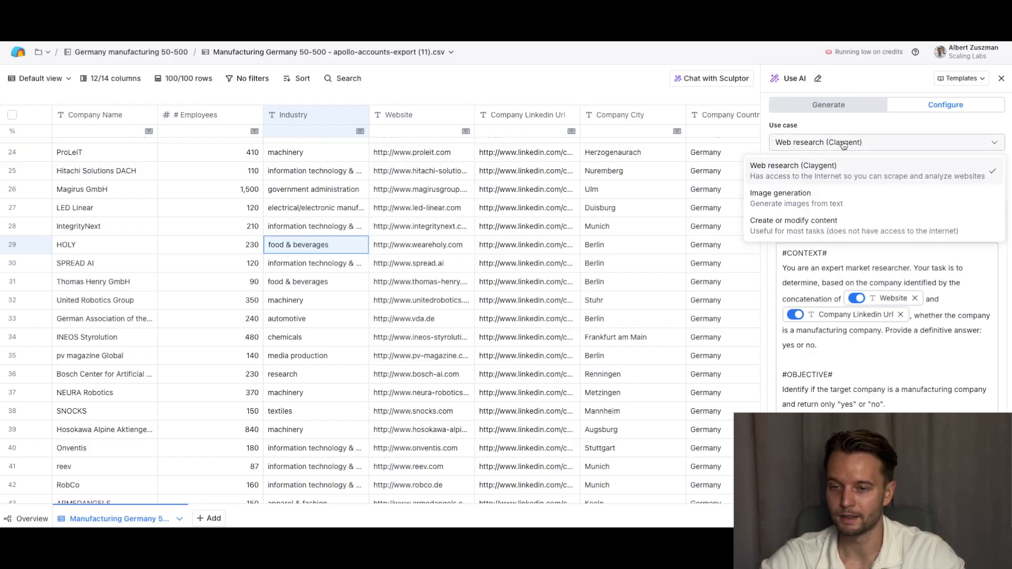
{"action": "left_click", "coordinate": [848, 167]}
{"action": "left_click", "coordinate": [852, 181]}
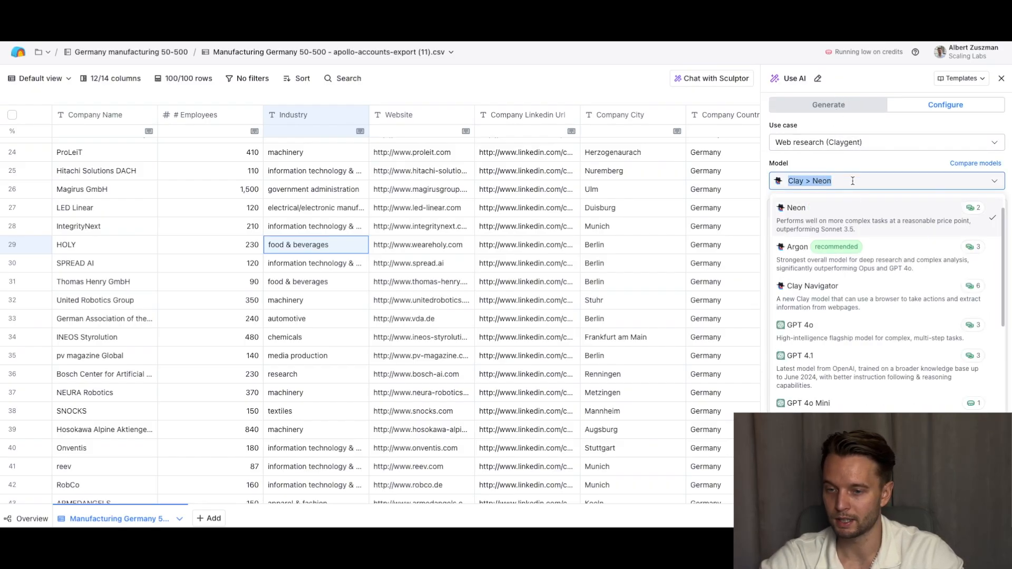
{"action": "scroll", "coordinate": [888, 388], "scroll_direction": "down", "scroll_amount": 2}
{"action": "scroll", "coordinate": [888, 389], "scroll_direction": "down", "scroll_amount": 1}
{"action": "scroll", "coordinate": [864, 387], "scroll_direction": "down", "scroll_amount": 1}
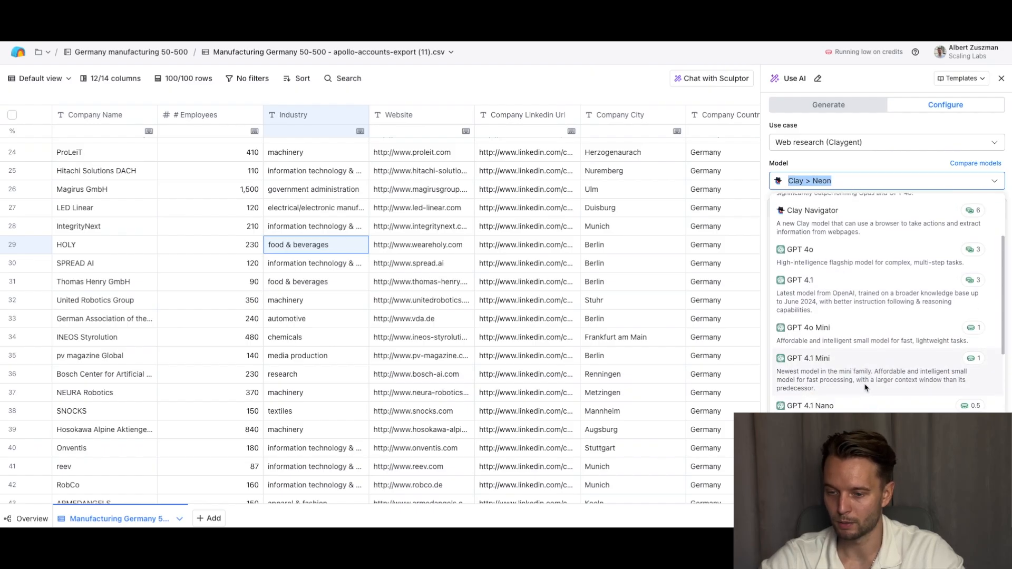
{"action": "left_click", "coordinate": [872, 352]}
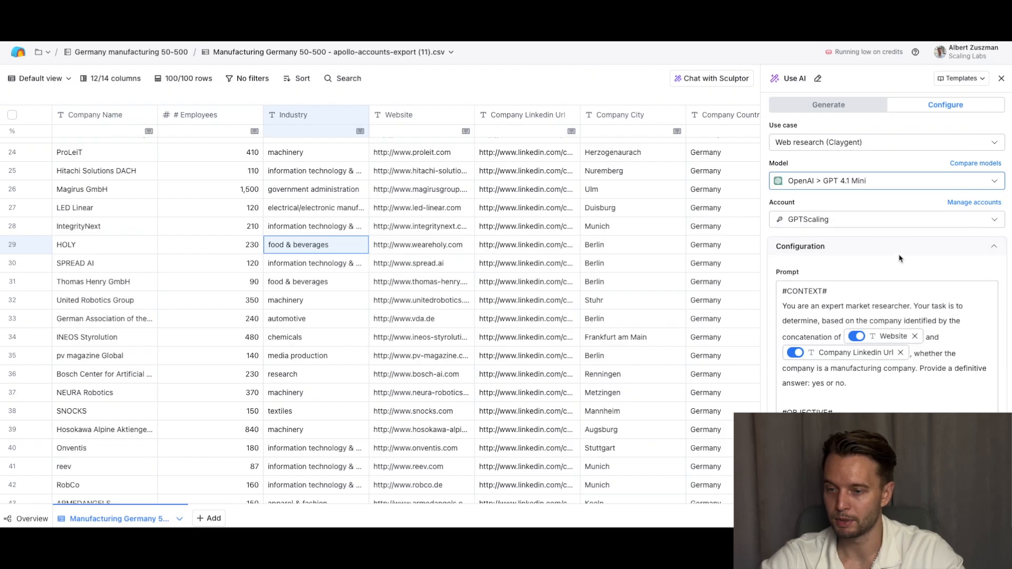
Set the AI column's maximum cost to $0.01
{"action": "scroll", "coordinate": [863, 340], "scroll_direction": "down", "scroll_amount": 15}
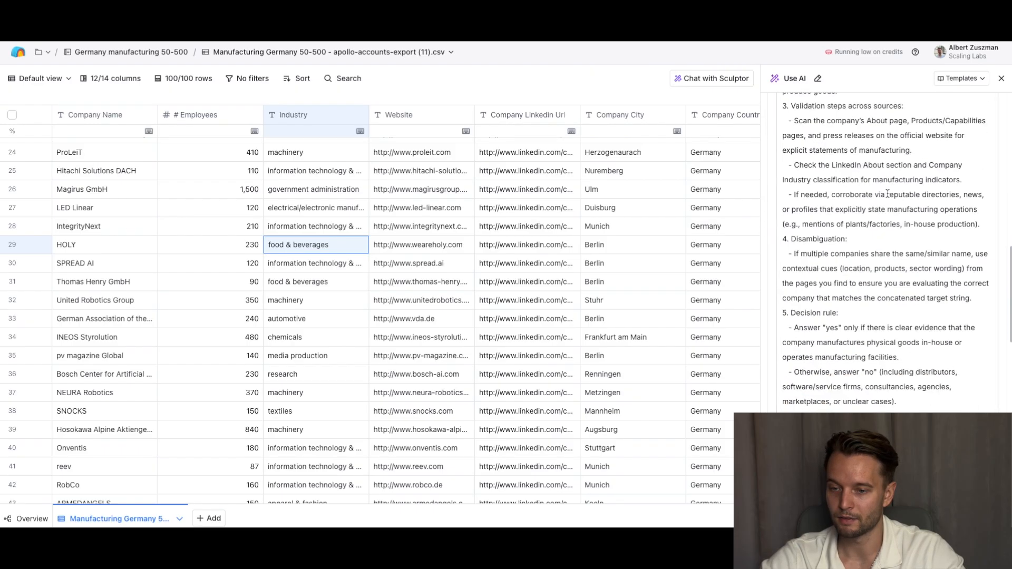
{"action": "left_click", "coordinate": [861, 306]}
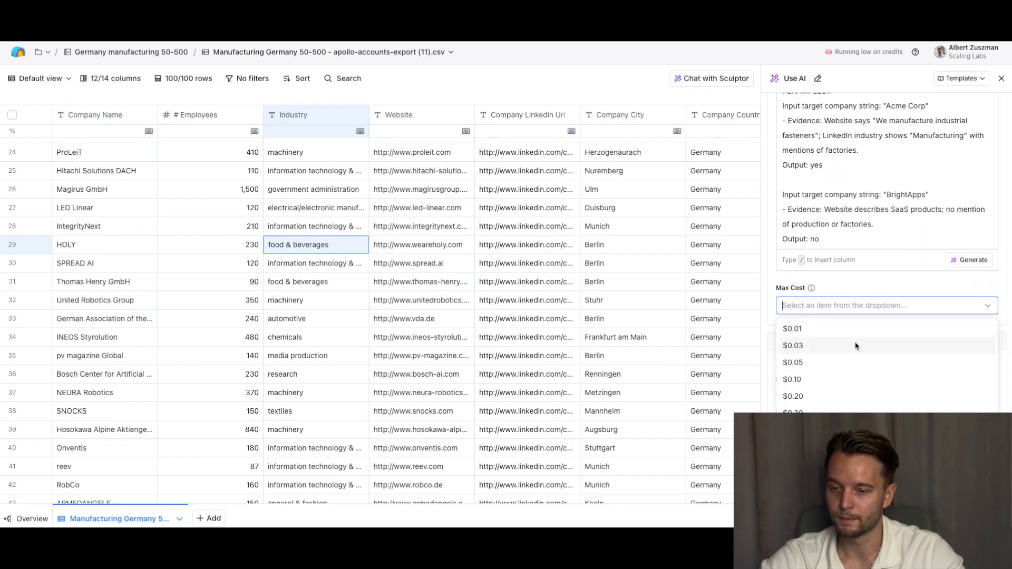
{"action": "left_click", "coordinate": [855, 329]}
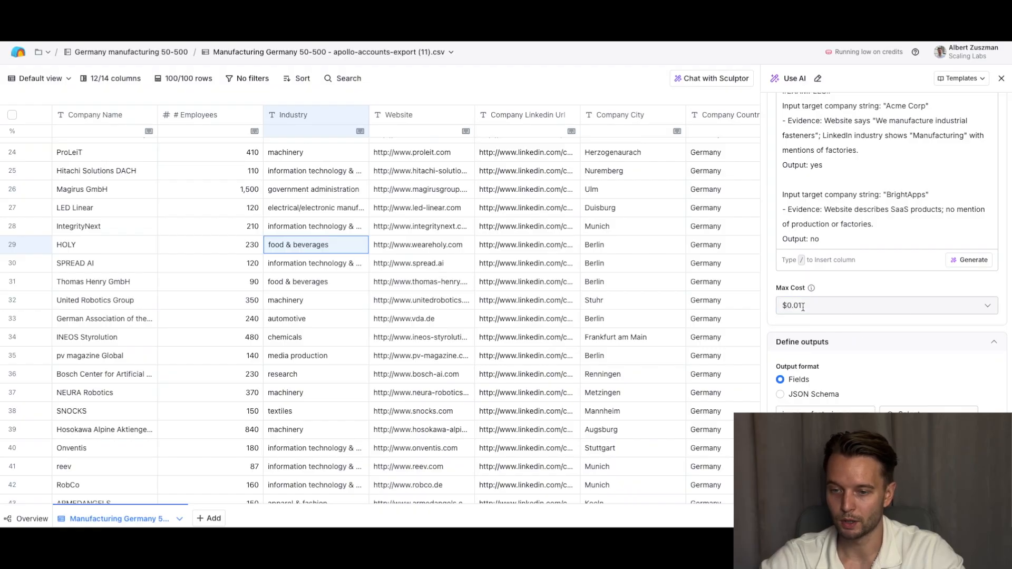
{"action": "mouse_move", "coordinate": [814, 288]}
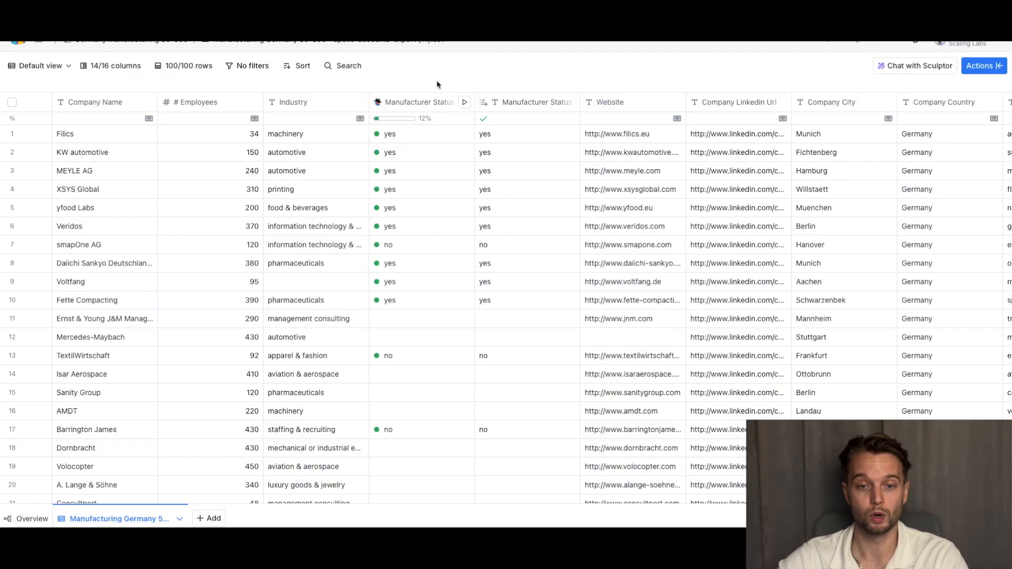
Open the Manufacturer Status column's configuration and examine its prompt, including the Website, Company Linkedin Url and Short Description references
{"action": "left_click", "coordinate": [413, 105]}
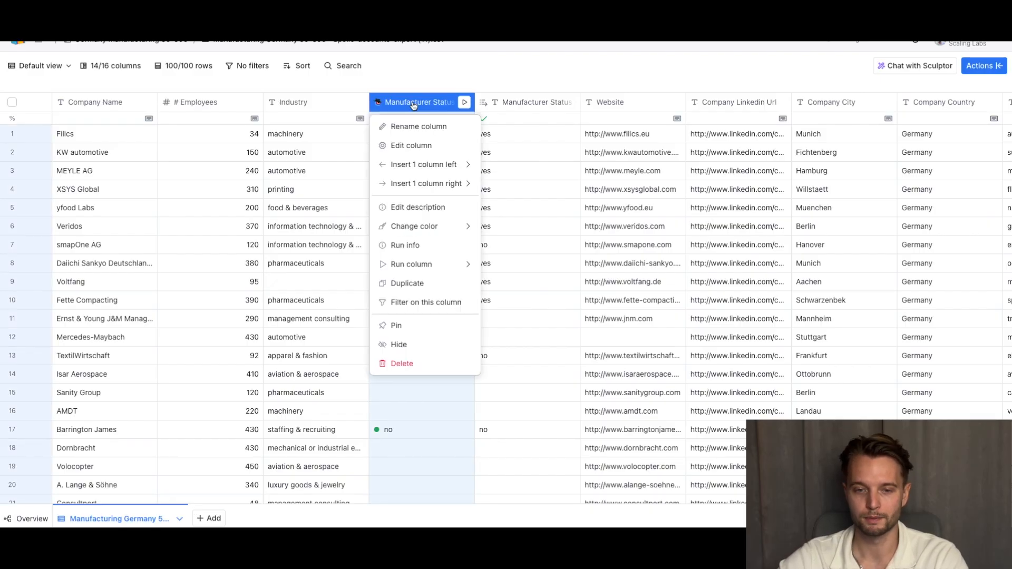
{"action": "left_click", "coordinate": [415, 146]}
{"action": "scroll", "coordinate": [861, 279], "scroll_direction": "down", "scroll_amount": 2}
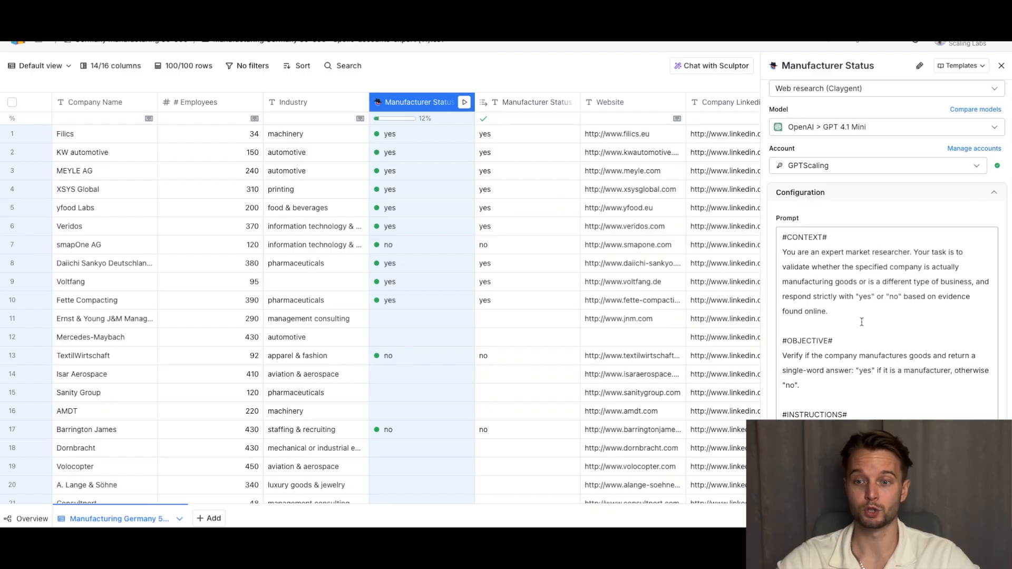
{"action": "scroll", "coordinate": [861, 321], "scroll_direction": "down", "scroll_amount": 3}
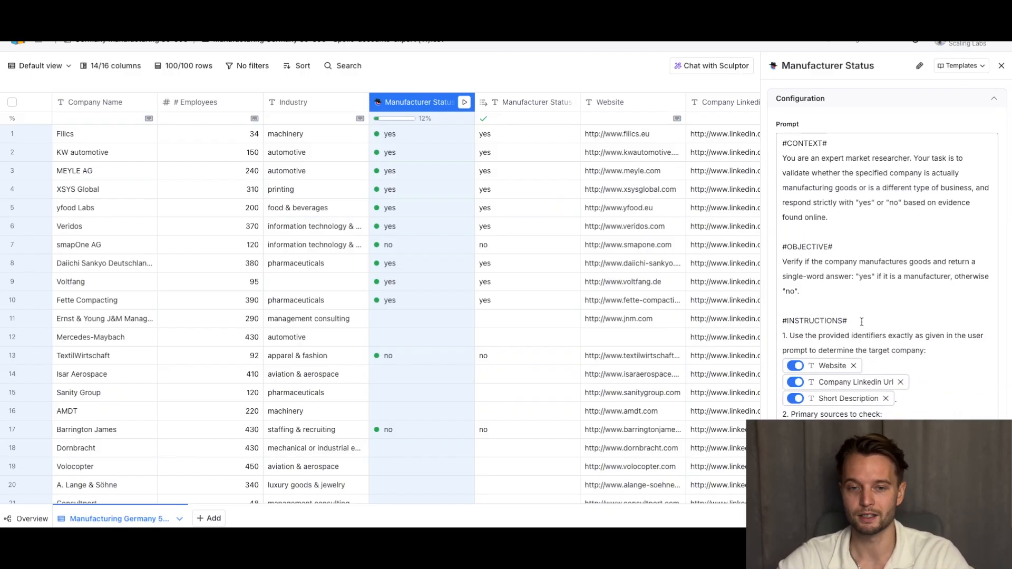
{"action": "scroll", "coordinate": [890, 331], "scroll_direction": "down", "scroll_amount": 2}
{"action": "scroll", "coordinate": [890, 331], "scroll_direction": "down", "scroll_amount": 10}
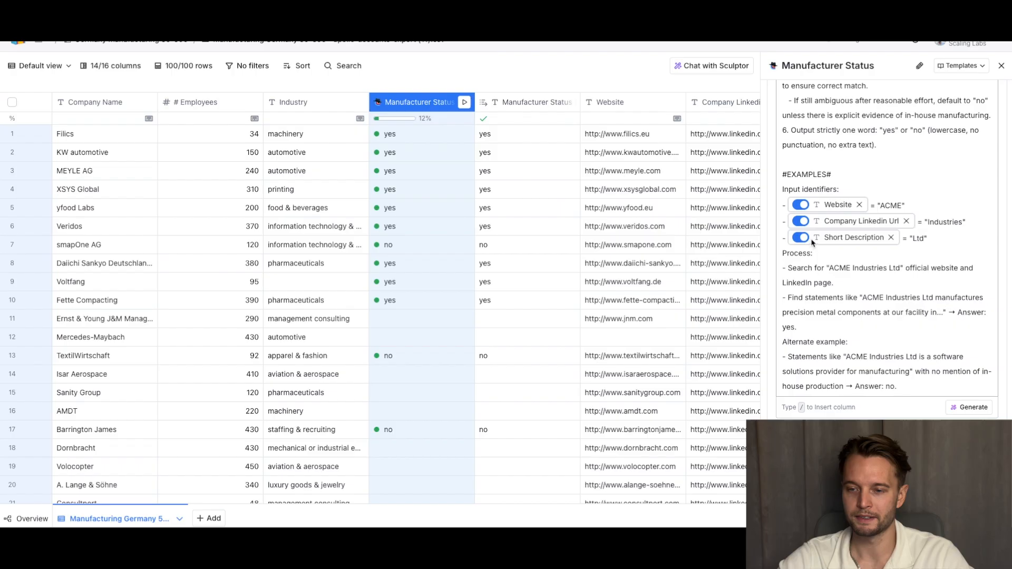
{"action": "mouse_move", "coordinate": [817, 243]}
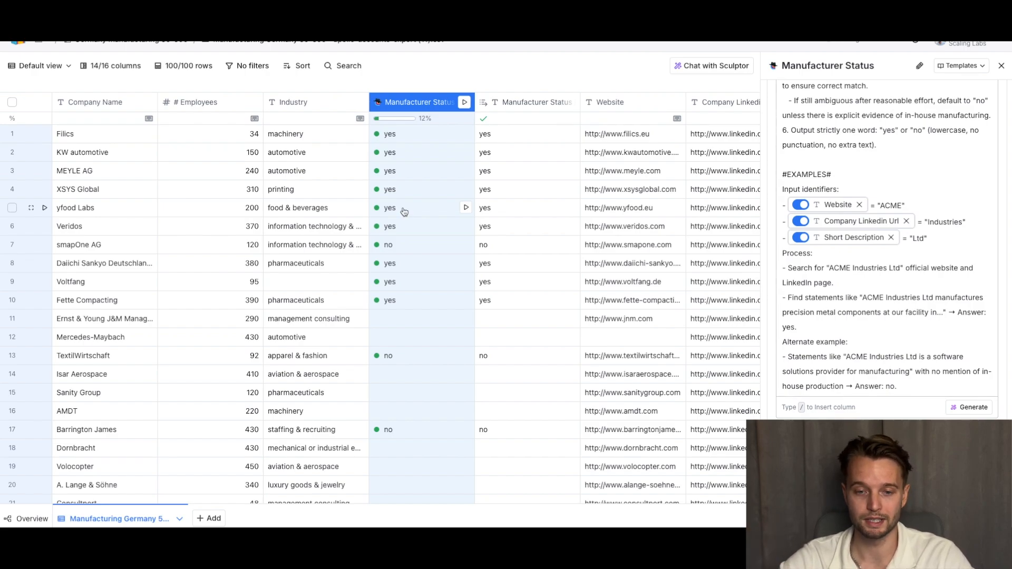
{"action": "scroll", "coordinate": [876, 201], "scroll_direction": "up", "scroll_amount": 10}
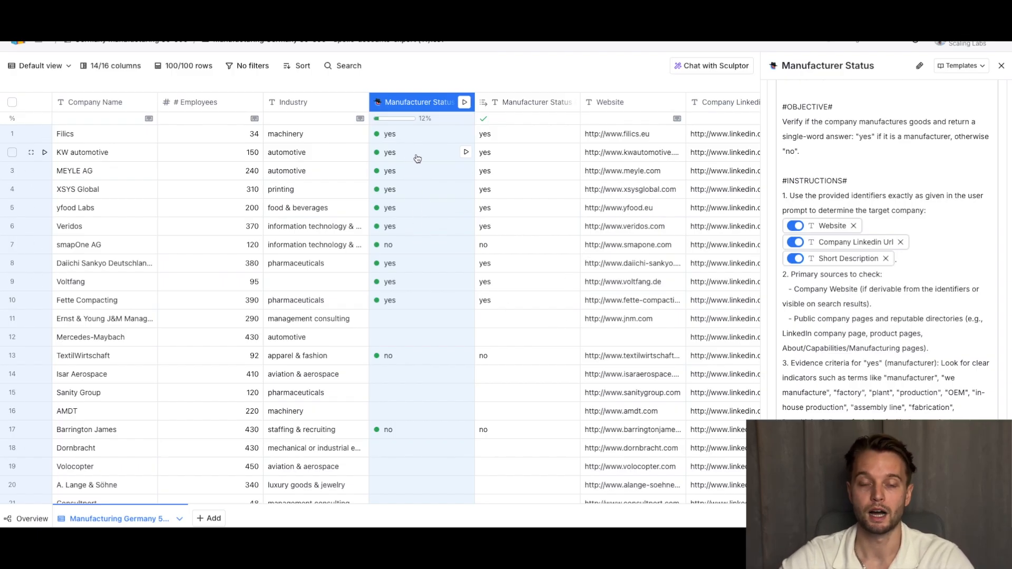
Compare the yes/no answers in the Manufacturer Status column with each company's industry down the rows
{"action": "scroll", "coordinate": [434, 214], "scroll_direction": "down", "scroll_amount": 1}
{"action": "scroll", "coordinate": [435, 214], "scroll_direction": "down", "scroll_amount": 1}
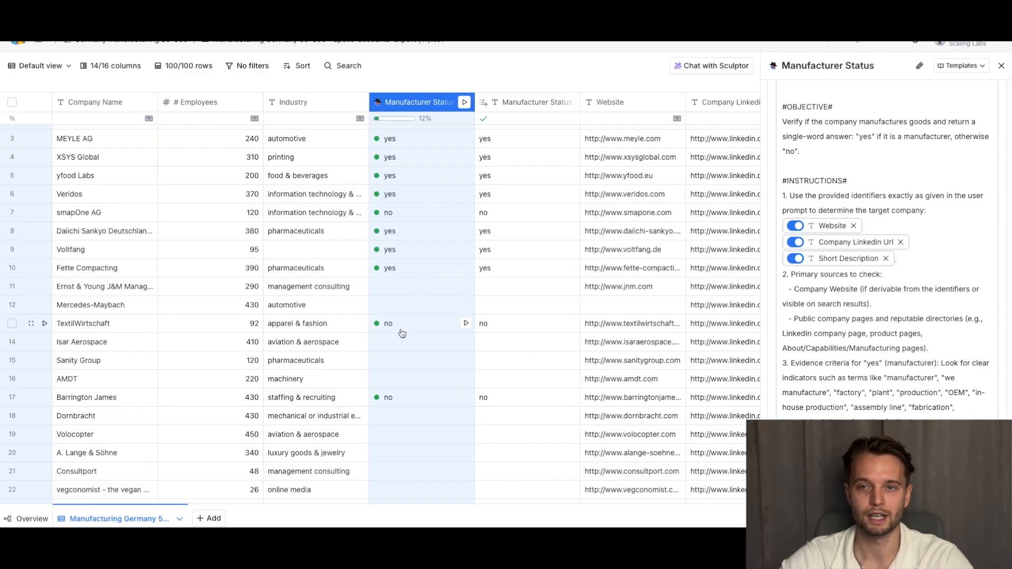
{"action": "scroll", "coordinate": [402, 333], "scroll_direction": "down", "scroll_amount": 1}
{"action": "scroll", "coordinate": [406, 322], "scroll_direction": "right", "scroll_amount": 1}
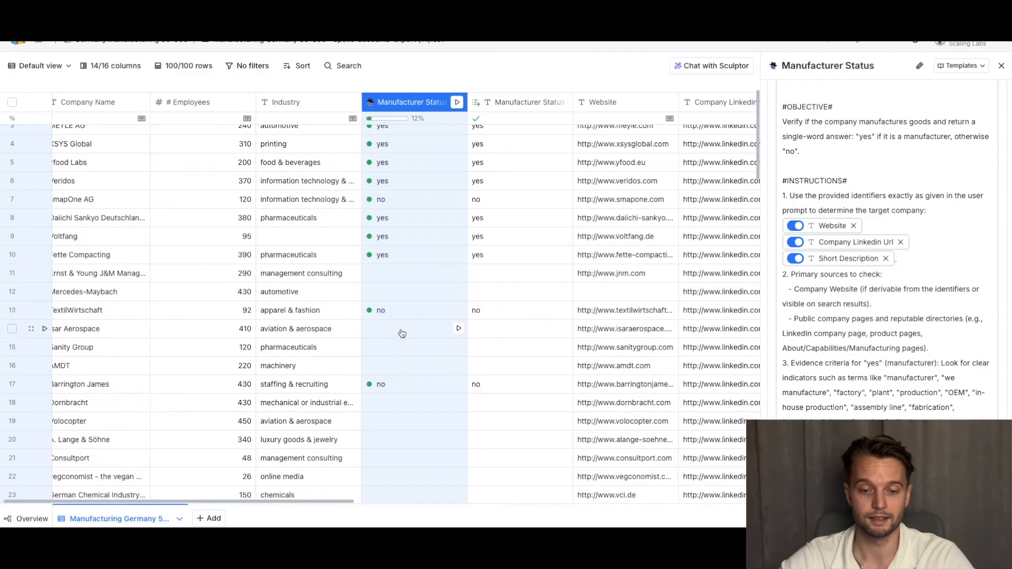
{"action": "scroll", "coordinate": [412, 313], "scroll_direction": "up", "scroll_amount": 1}
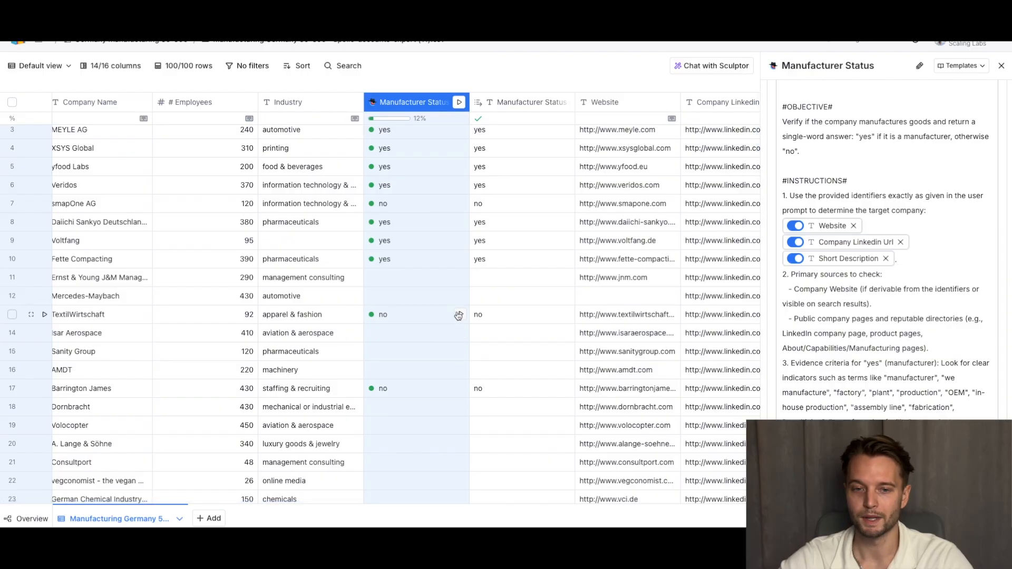
{"action": "scroll", "coordinate": [456, 318], "scroll_direction": "up", "scroll_amount": 1}
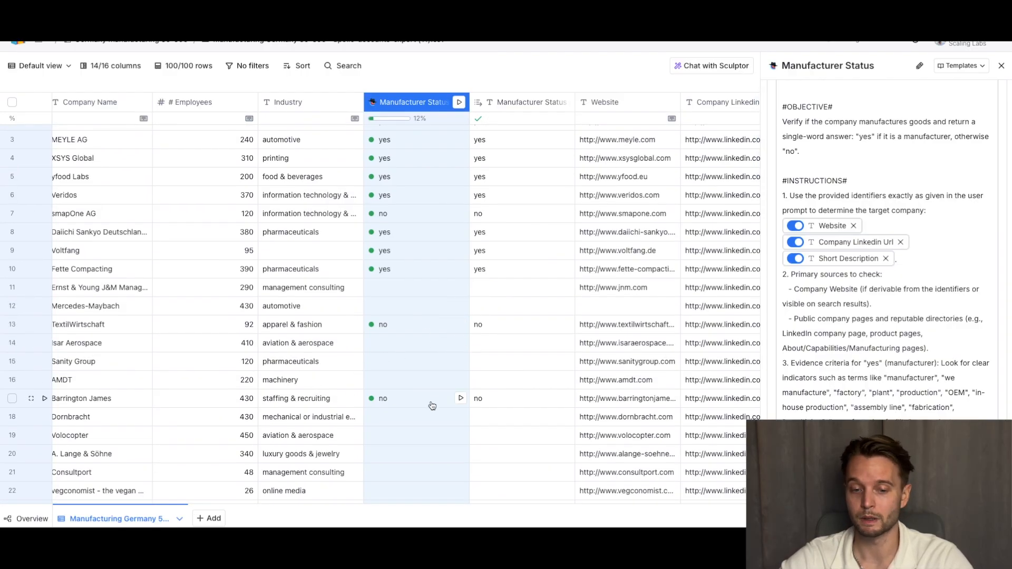
{"action": "scroll", "coordinate": [519, 241], "scroll_direction": "up", "scroll_amount": 2}
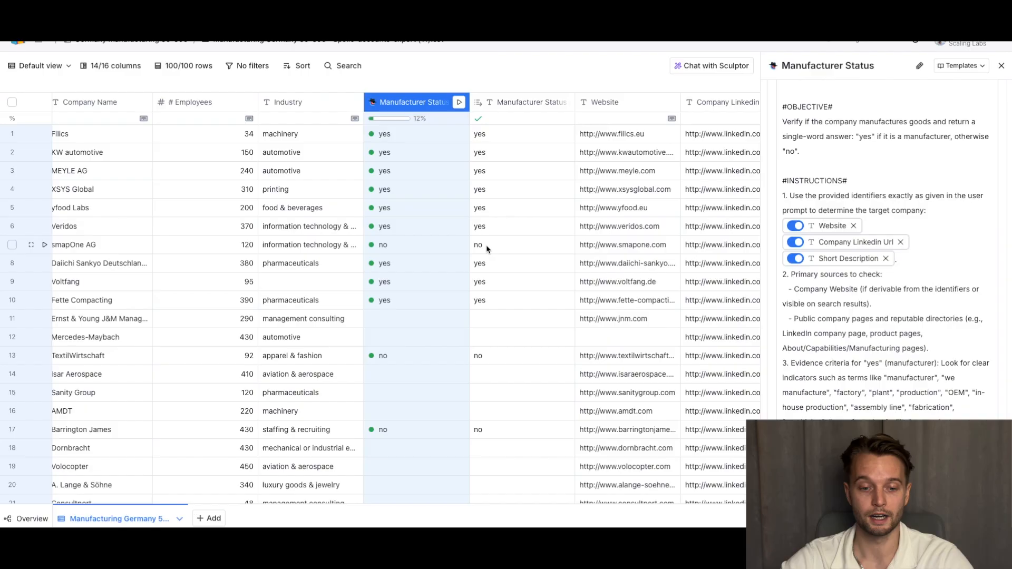
{"action": "scroll", "coordinate": [506, 317], "scroll_direction": "right", "scroll_amount": 1}
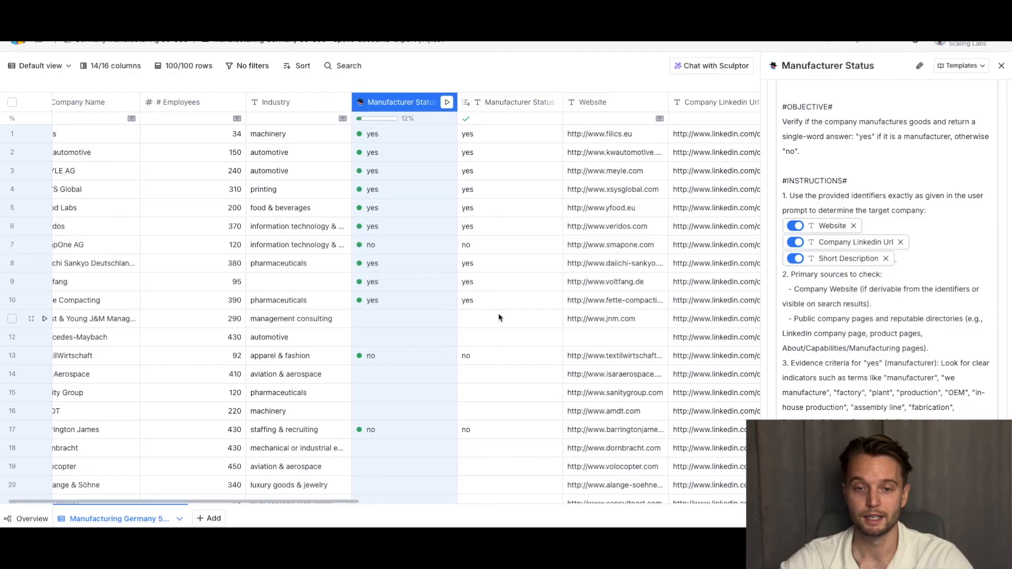
Check an unprocessed Manufacturer Status cell and view the column's run options without running any rows
{"action": "left_click", "coordinate": [402, 317]}
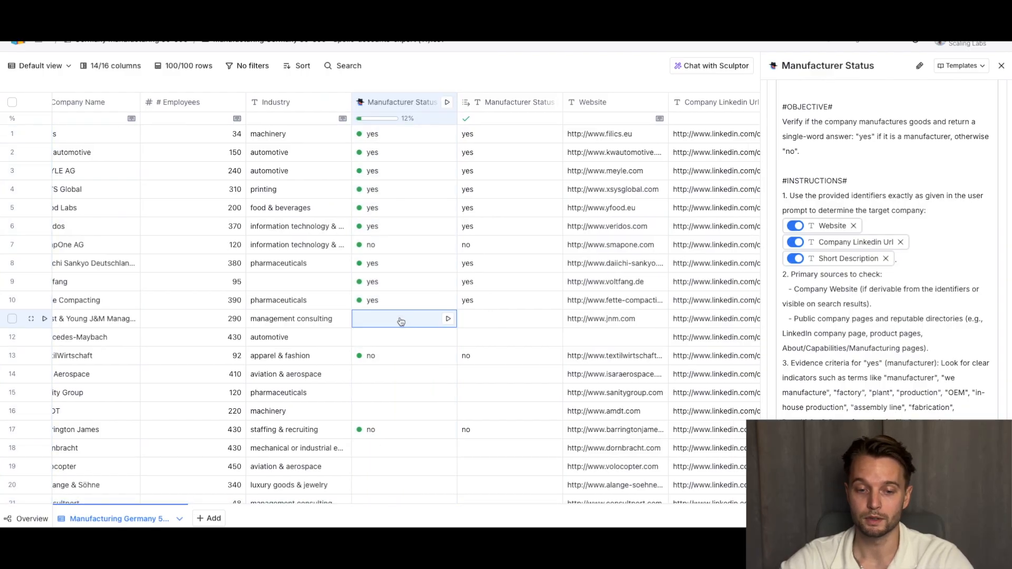
{"action": "left_click", "coordinate": [396, 102]}
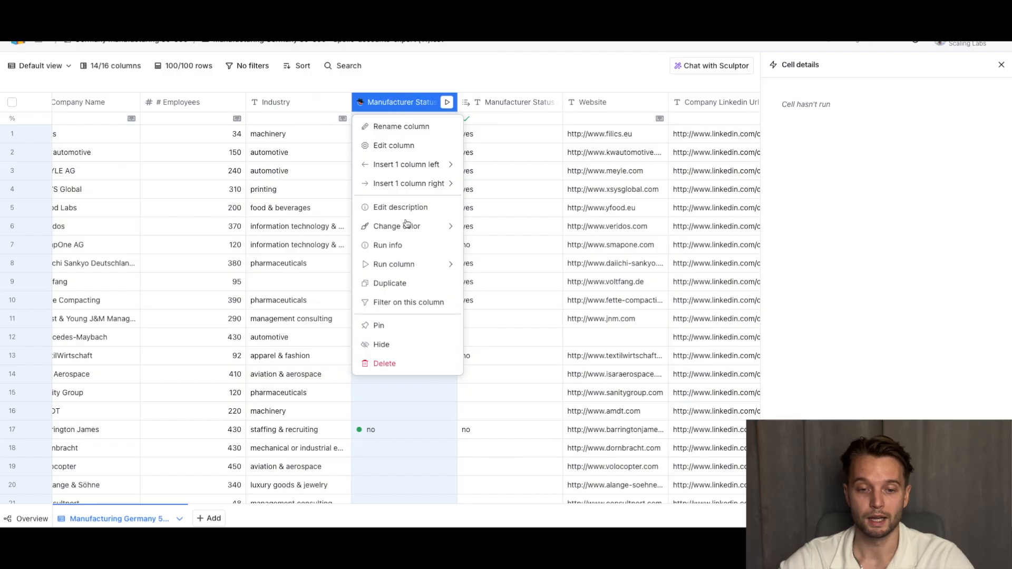
{"action": "mouse_move", "coordinate": [406, 265]}
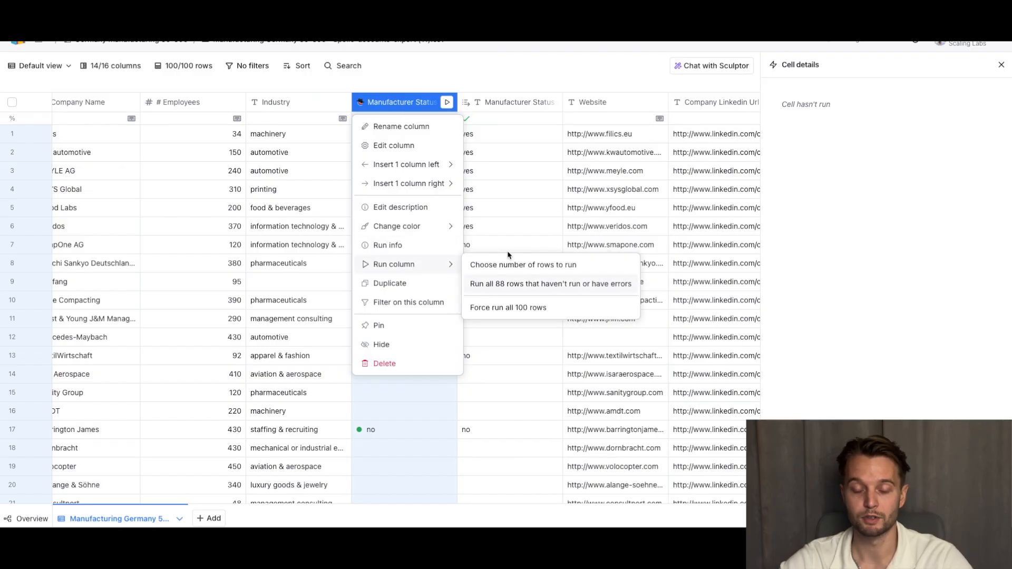
{"action": "left_click", "coordinate": [557, 150]}
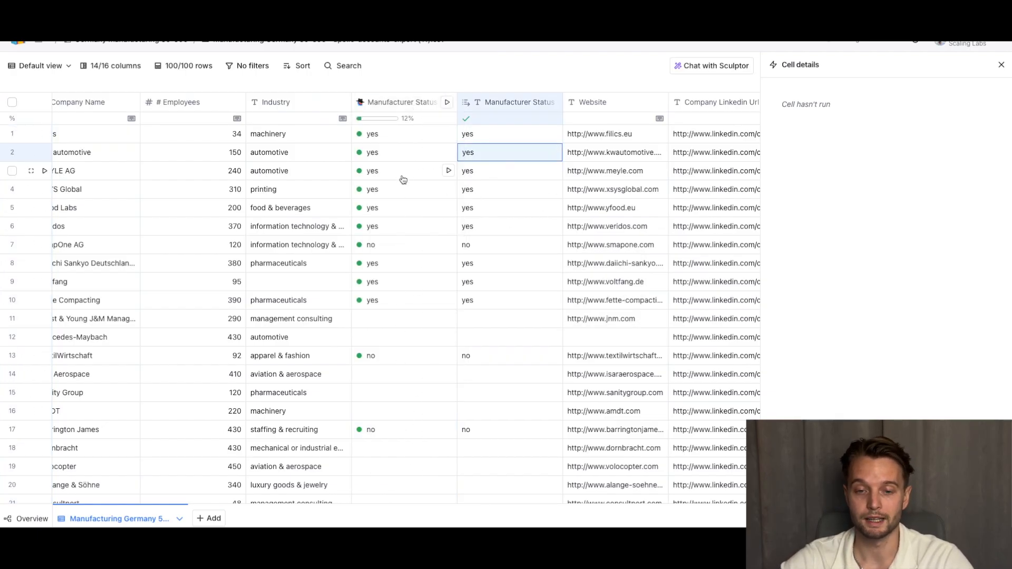
Consult the additional info in the Live example notes and highlight the "Hiring for IT department" criterion
{"action": "scroll", "coordinate": [468, 195], "scroll_direction": "right", "scroll_amount": 3}
{"action": "scroll", "coordinate": [471, 262], "scroll_direction": "right", "scroll_amount": 10}
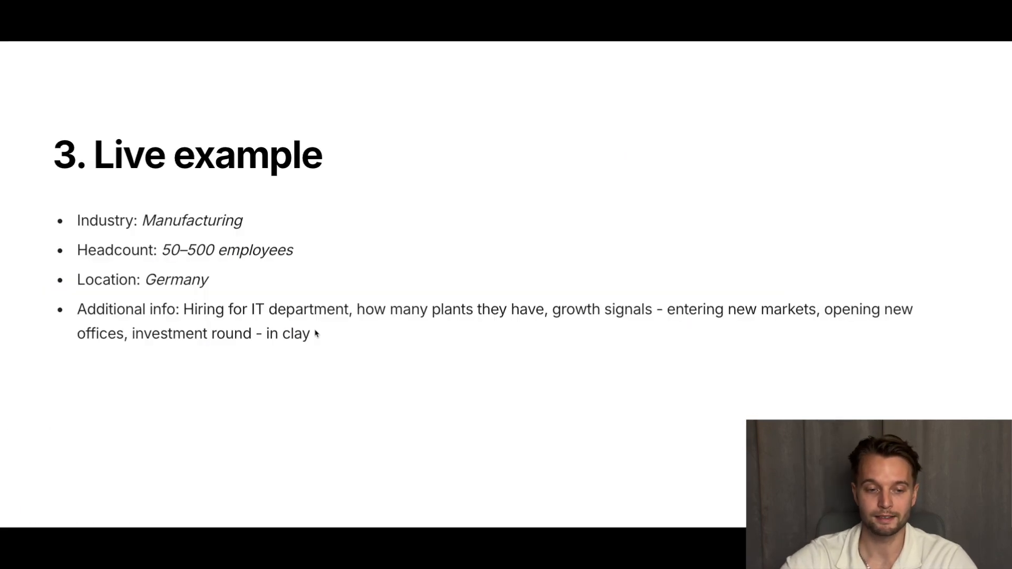
{"action": "left_click_drag", "start_coordinate": [184, 308], "coordinate": [353, 323]}
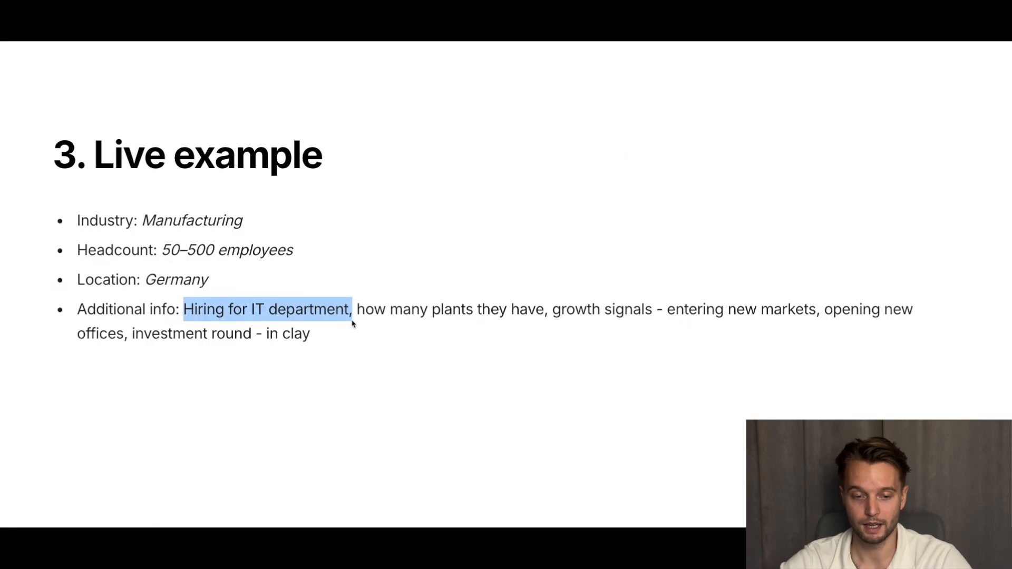
{"action": "left_click", "coordinate": [353, 323]}
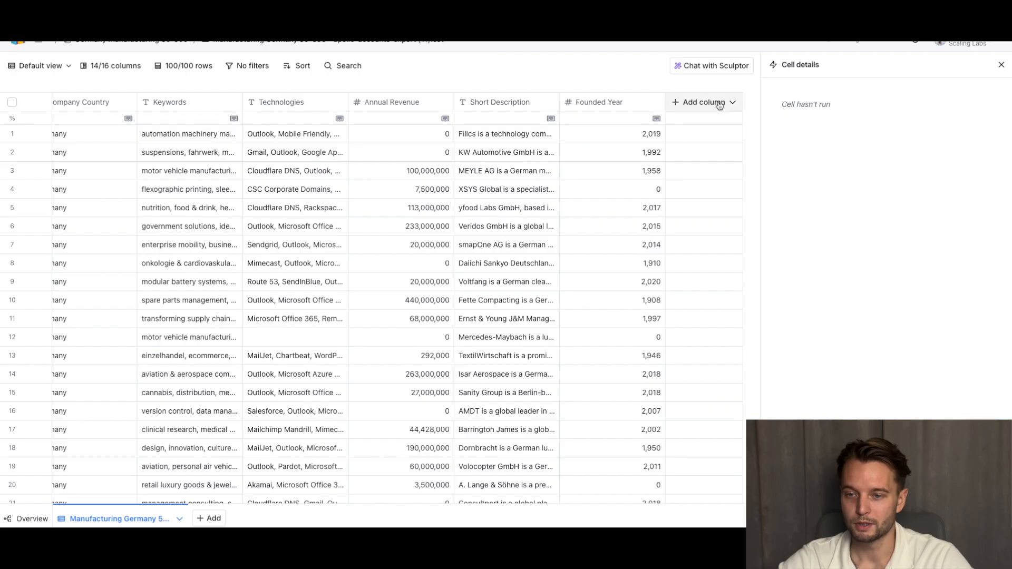
Add a Use AI column and start a prompt for researching active IT department job offers, referencing Website and Company Linkedin Url
{"action": "left_click", "coordinate": [718, 103]}
{"action": "left_click", "coordinate": [702, 152]}
{"action": "left_click", "coordinate": [785, 187]}
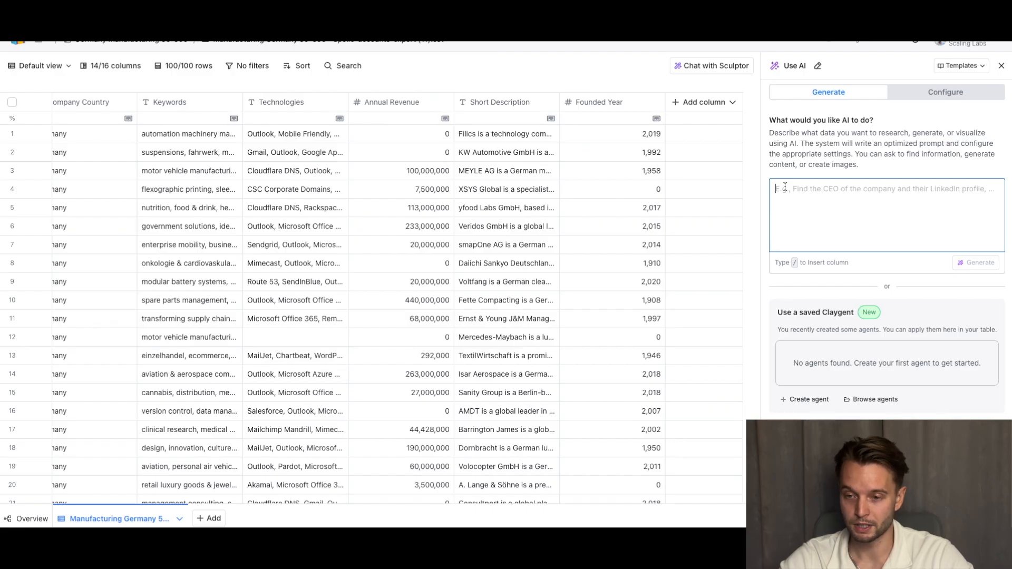
{"action": "type", "text": "y"}
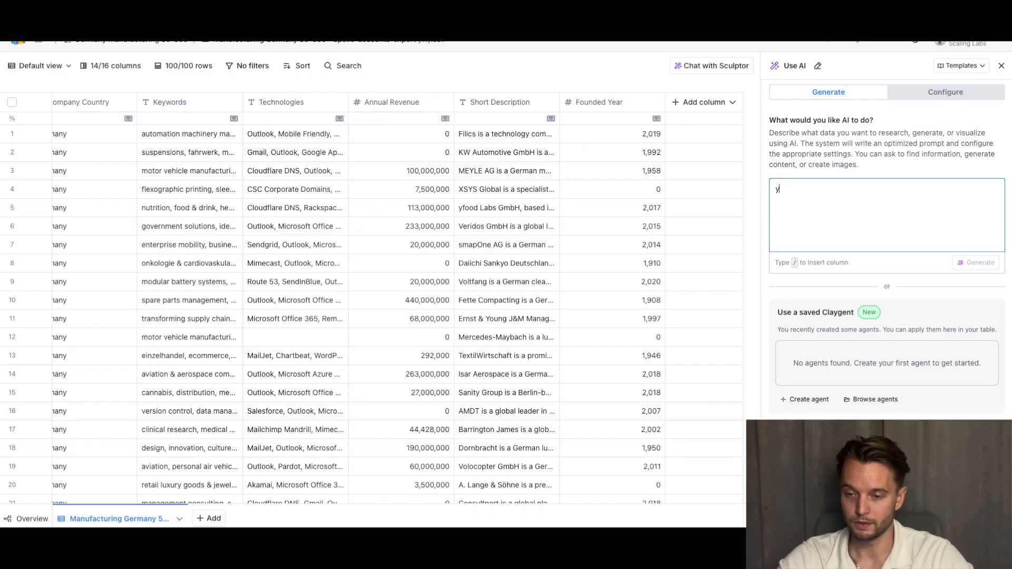
{"action": "type", "text": "ou are pro researcher analyzing "}
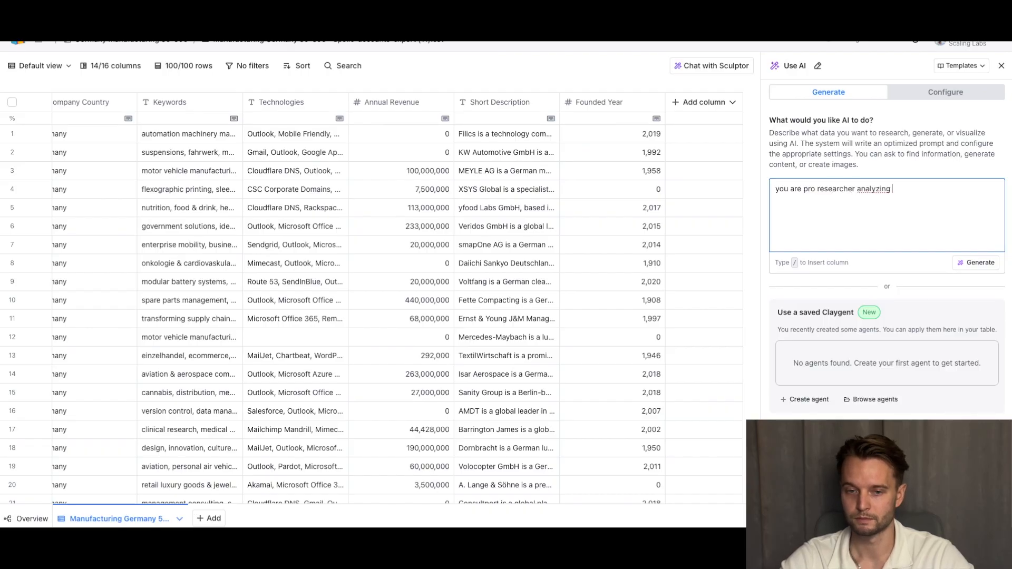
{"action": "type", "text": "company's active job offers for IT department. Based on /web"}
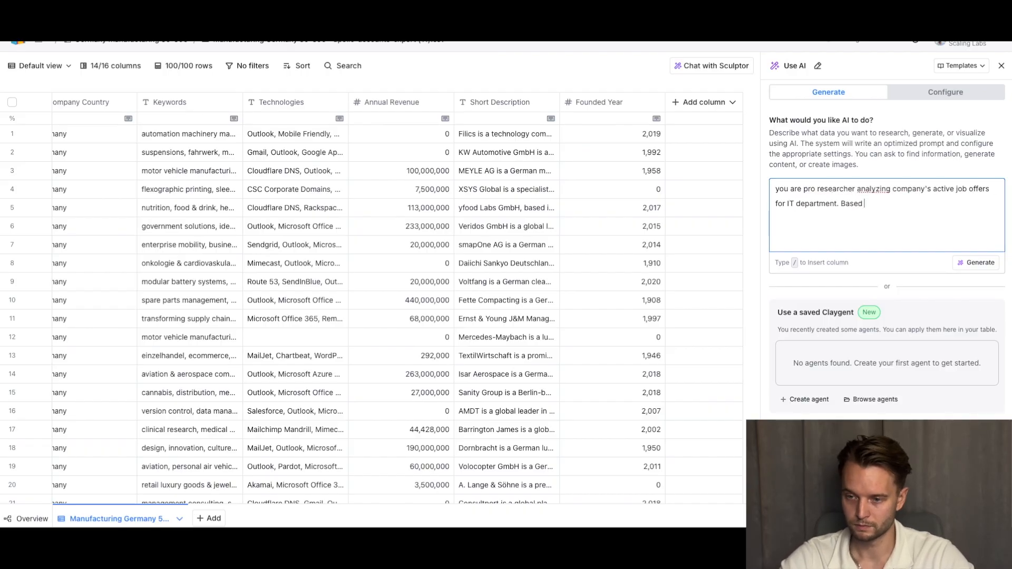
{"action": "key", "text": "Return"}
{"action": "type", "text": "/link"}
{"action": "key", "text": "Return"}
{"action": "type", "text": "and other o"}
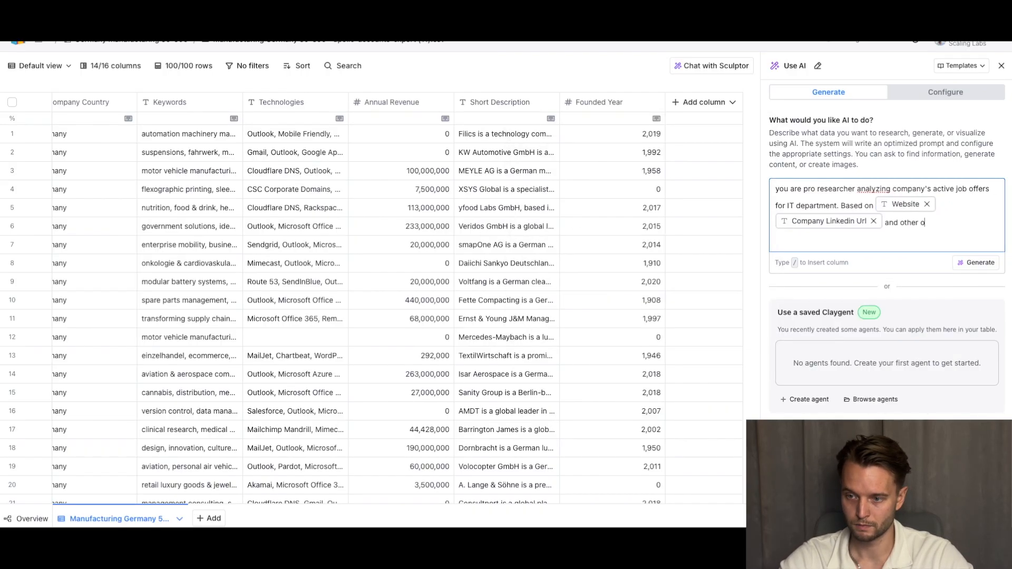
Complete the prompt with online job boards, an active-offer check and a yes/no answer on IT hiring, and generate the optimized version
{"action": "type", "text": "nline job boards filter out whether the company is actively hiring"}
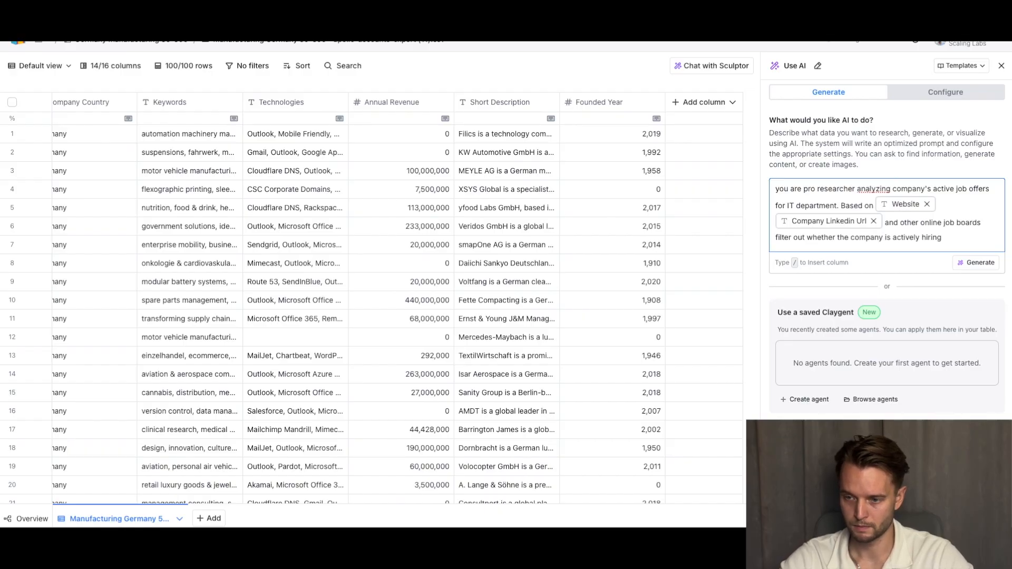
{"action": "type", "text": " for IT departments. please make sure that the job offer "}
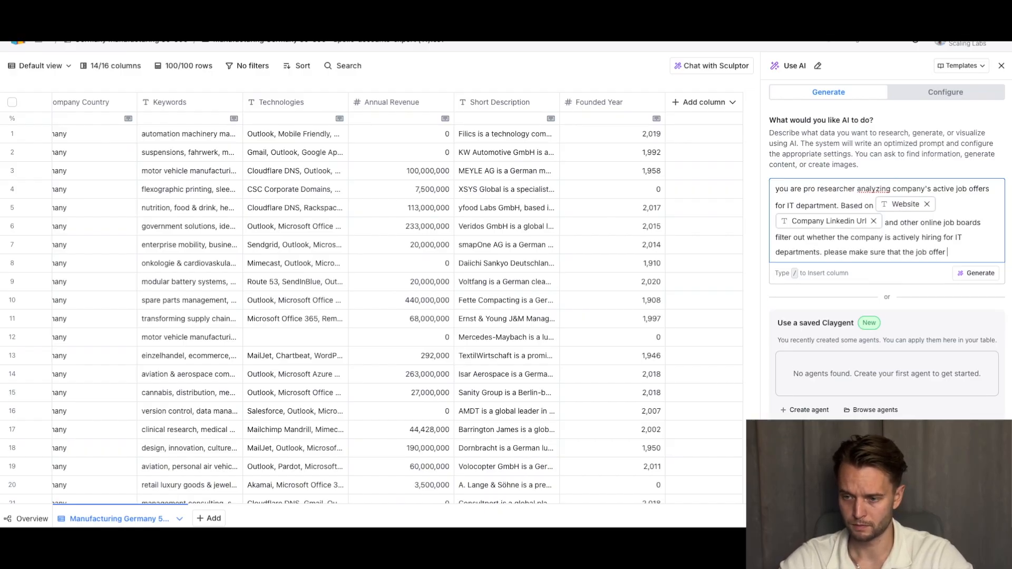
{"action": "type", "text": "is active. Respond yes if you found active ones for IT department, and no if you haven't"}
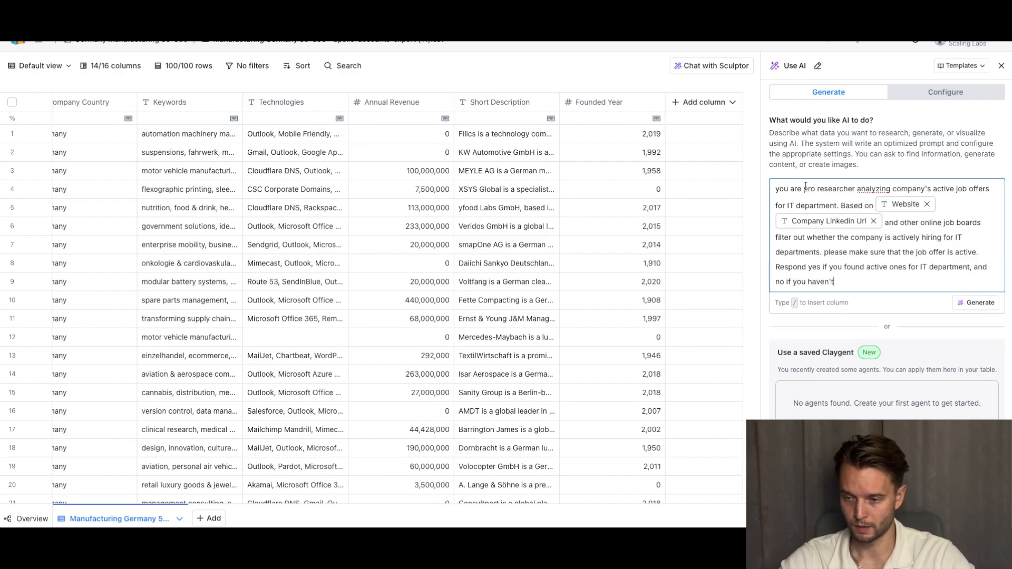
{"action": "left_click", "coordinate": [979, 303]}
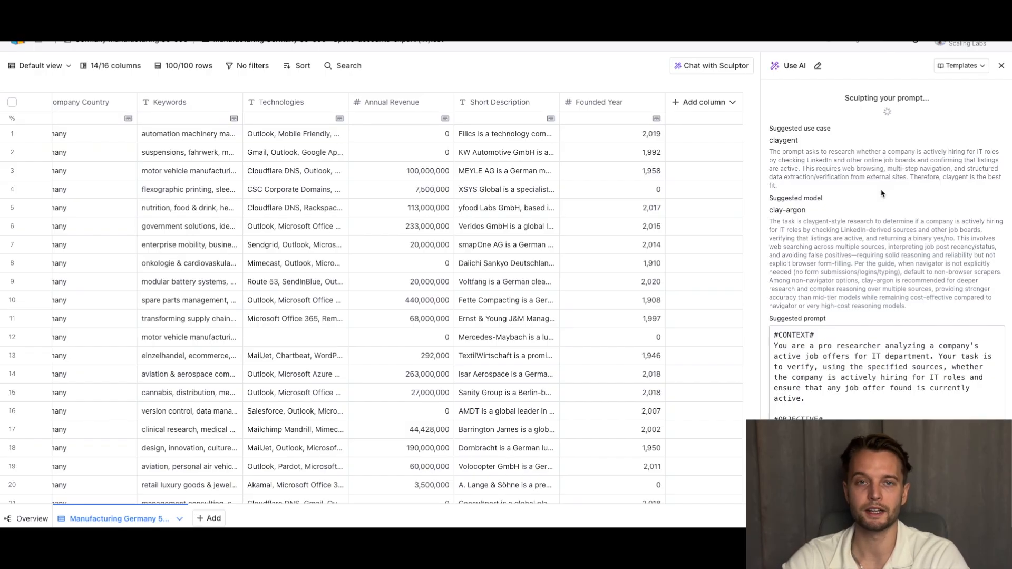
Review the generated prompt and set the model to OpenAI GPT 4.1 Mini
{"action": "scroll", "coordinate": [885, 220], "scroll_direction": "down", "scroll_amount": 5}
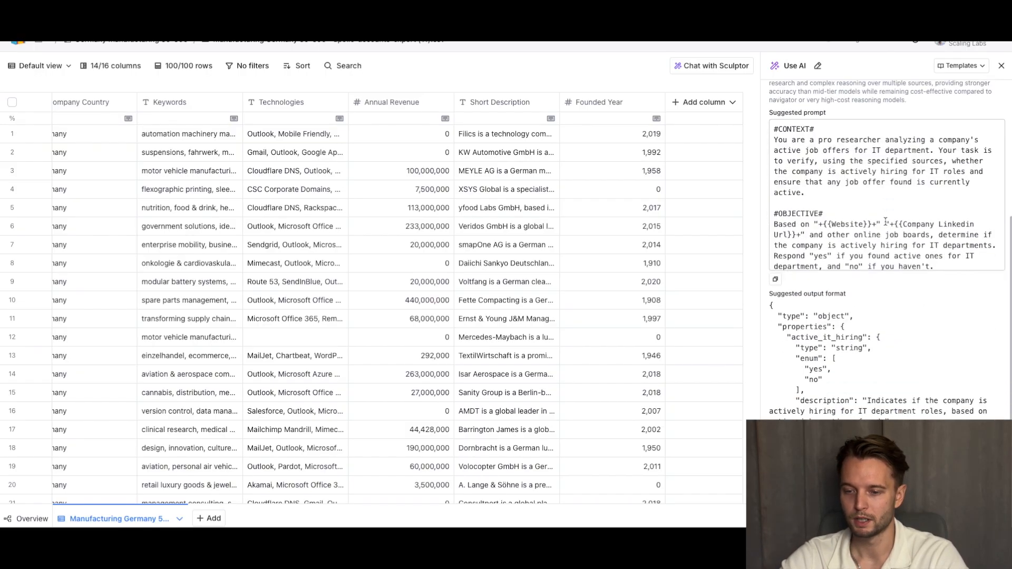
{"action": "scroll", "coordinate": [907, 338], "scroll_direction": "up", "scroll_amount": 5}
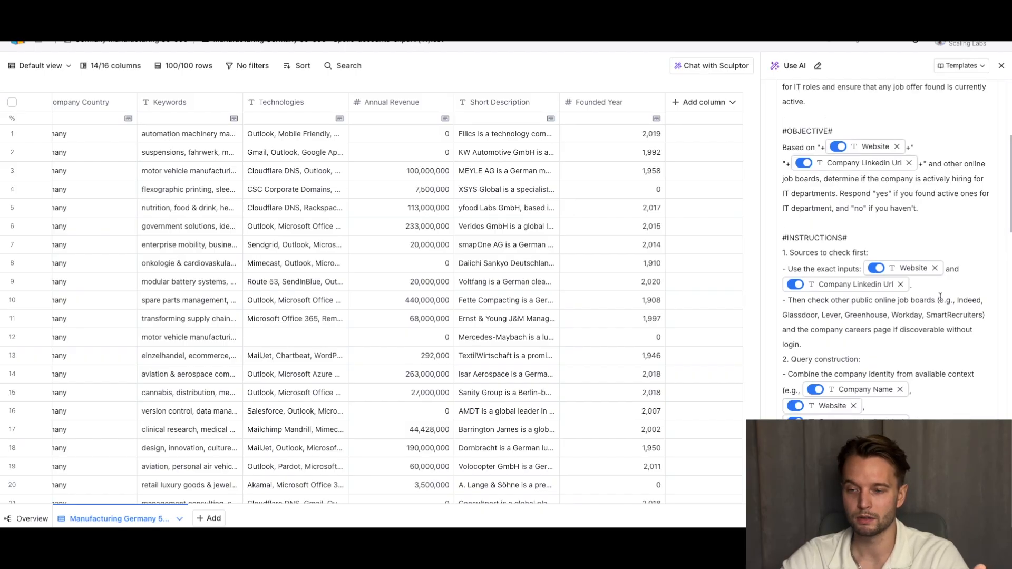
{"action": "left_click", "coordinate": [885, 168]}
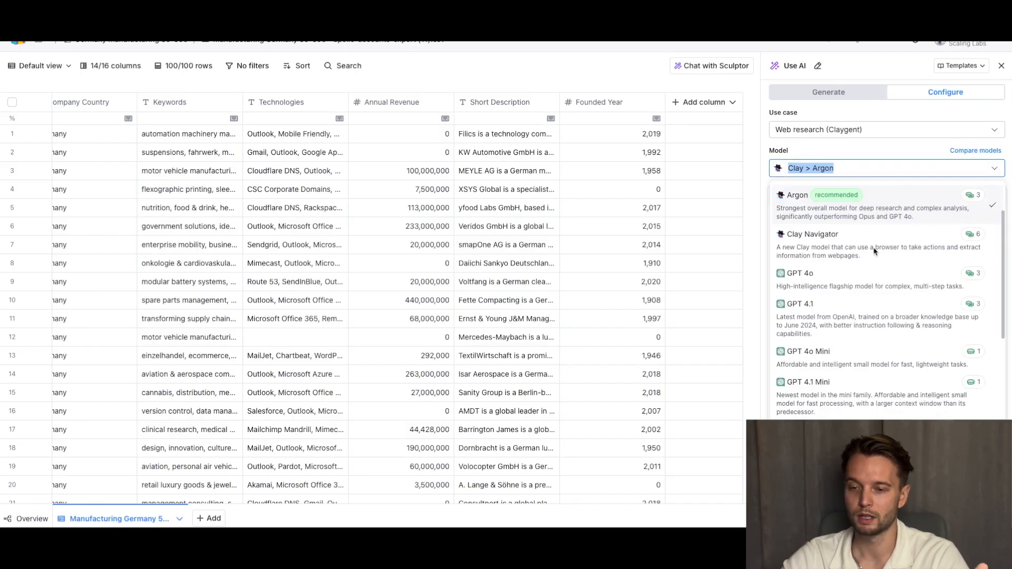
{"action": "left_click", "coordinate": [866, 392]}
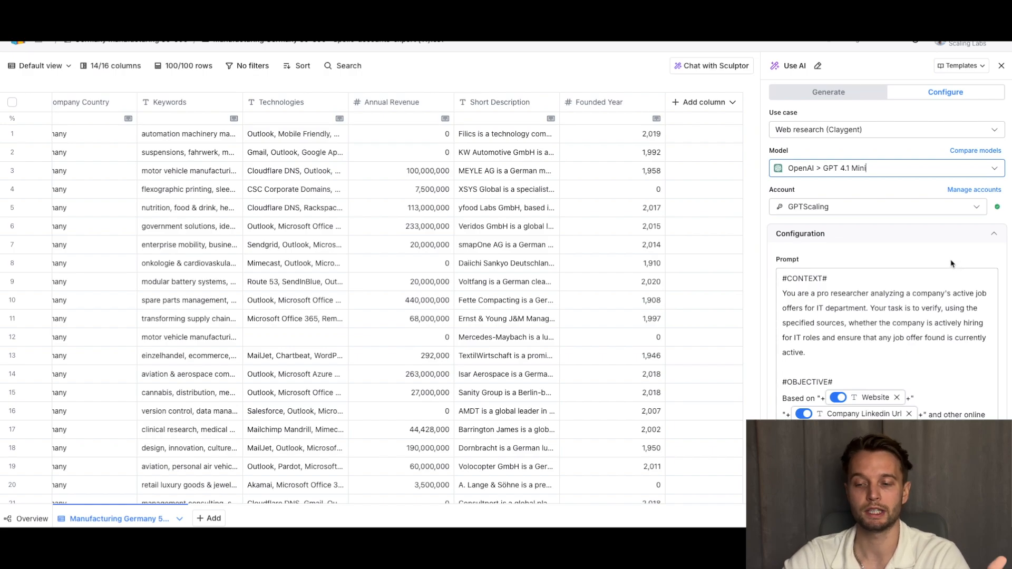
Set the column's max cost to $0.01, and save and run it on the first 10 rows
{"action": "scroll", "coordinate": [951, 263], "scroll_direction": "down", "scroll_amount": 15}
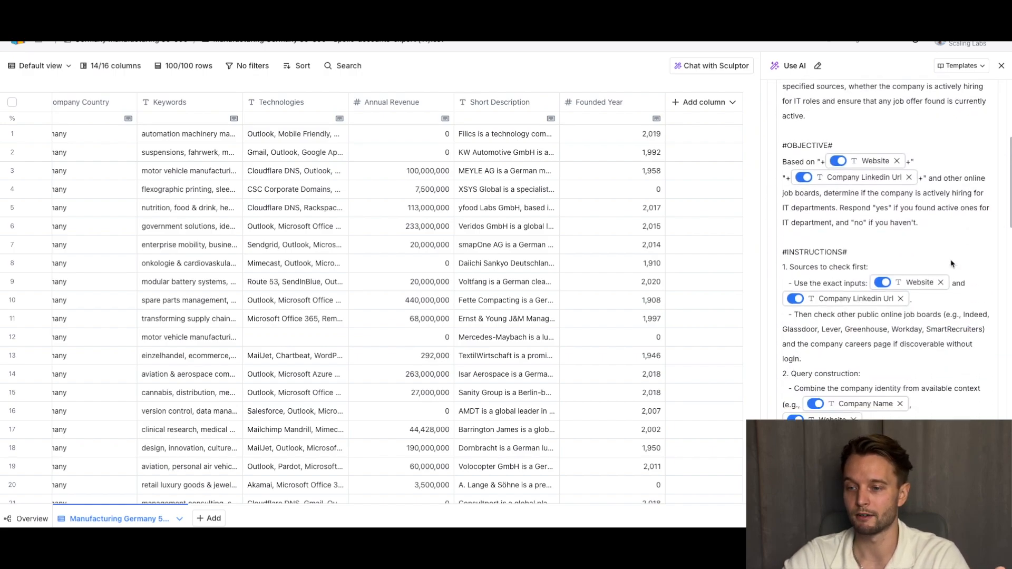
{"action": "left_click", "coordinate": [847, 197]}
{"action": "left_click", "coordinate": [843, 220]}
{"action": "left_click", "coordinate": [975, 510]}
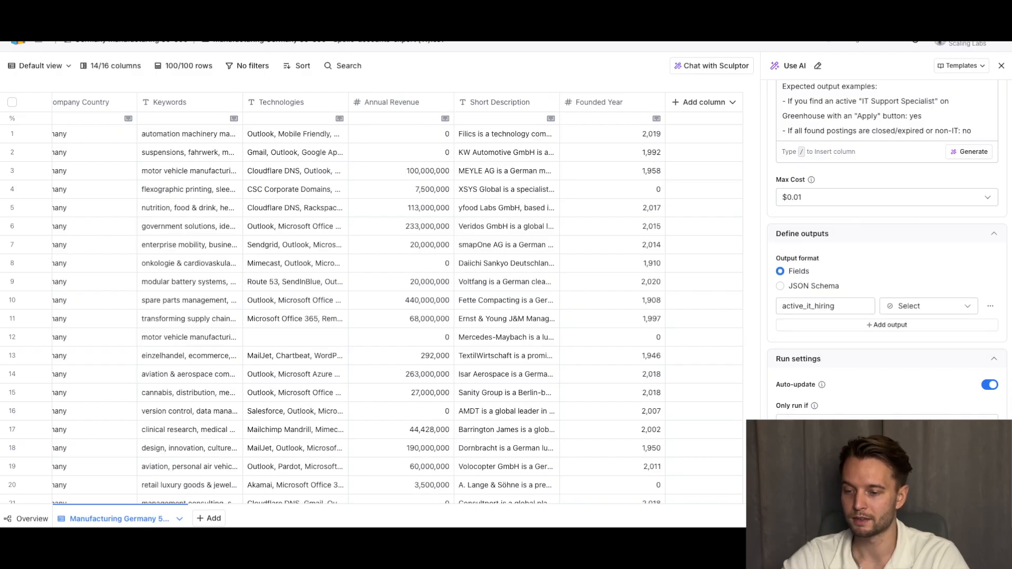
{"action": "left_click", "coordinate": [962, 454]}
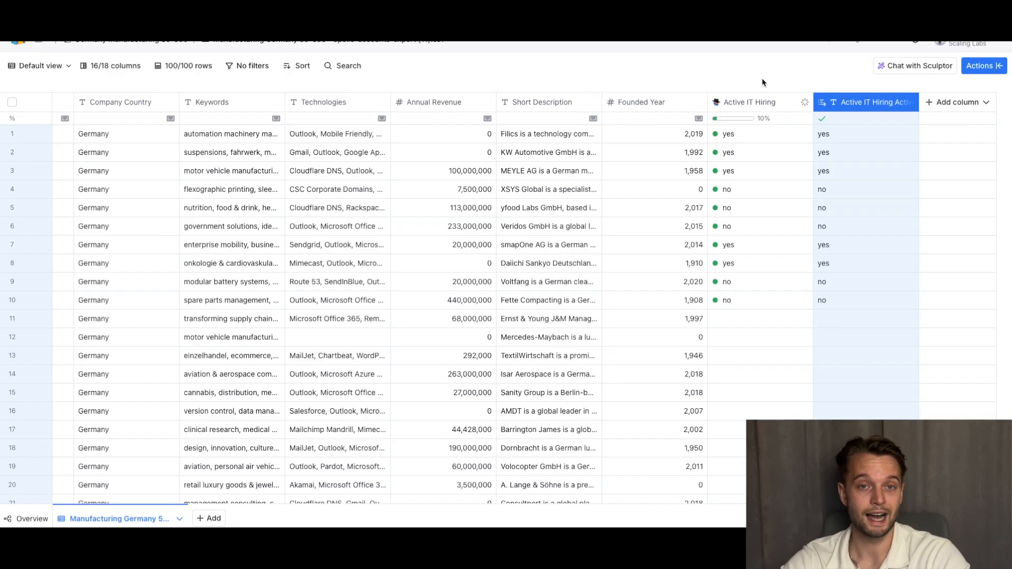
Examine the AI reasoning behind Filics' Active IT Hiring answer and check the company's open positions on the web
{"action": "left_click", "coordinate": [748, 135]}
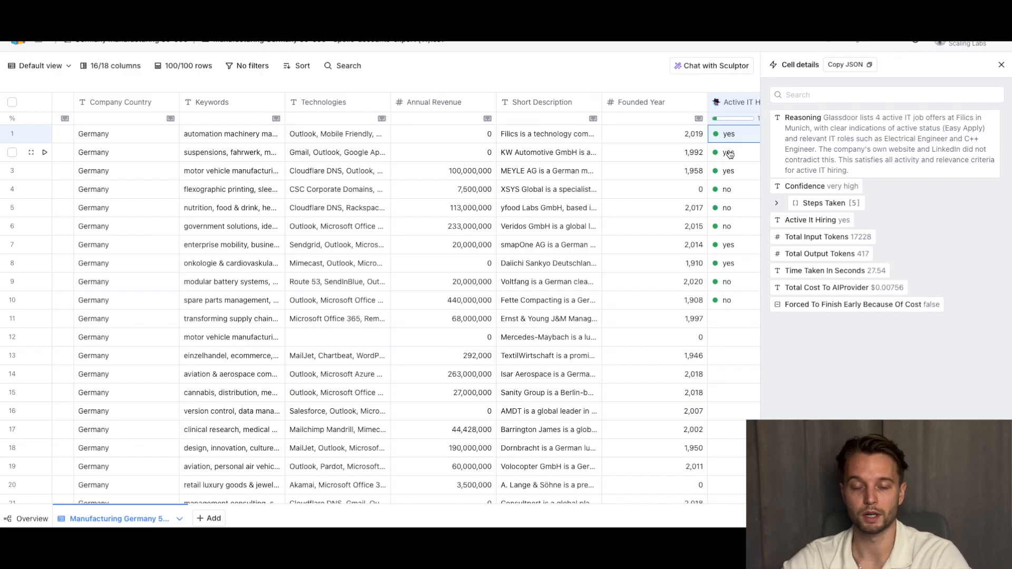
{"action": "left_click", "coordinate": [935, 224]}
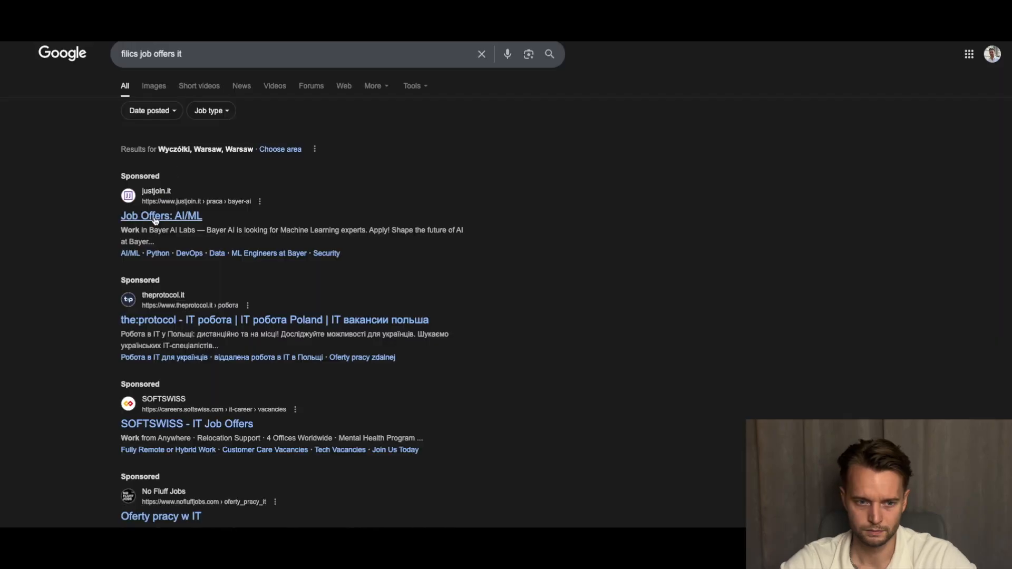
{"action": "scroll", "coordinate": [506, 284], "scroll_direction": "down", "scroll_amount": 5}
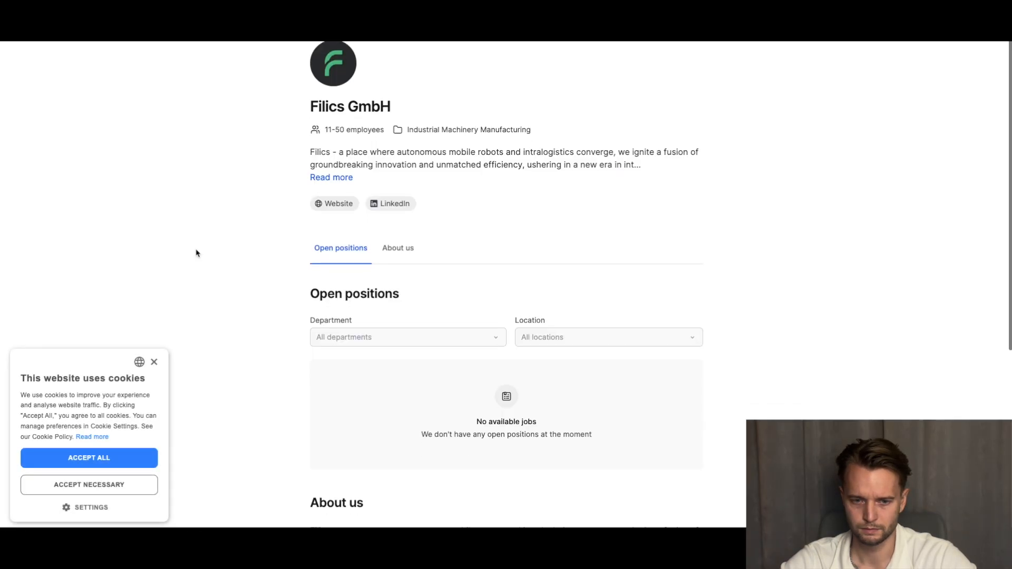
{"action": "scroll", "coordinate": [405, 235], "scroll_direction": "down", "scroll_amount": 3}
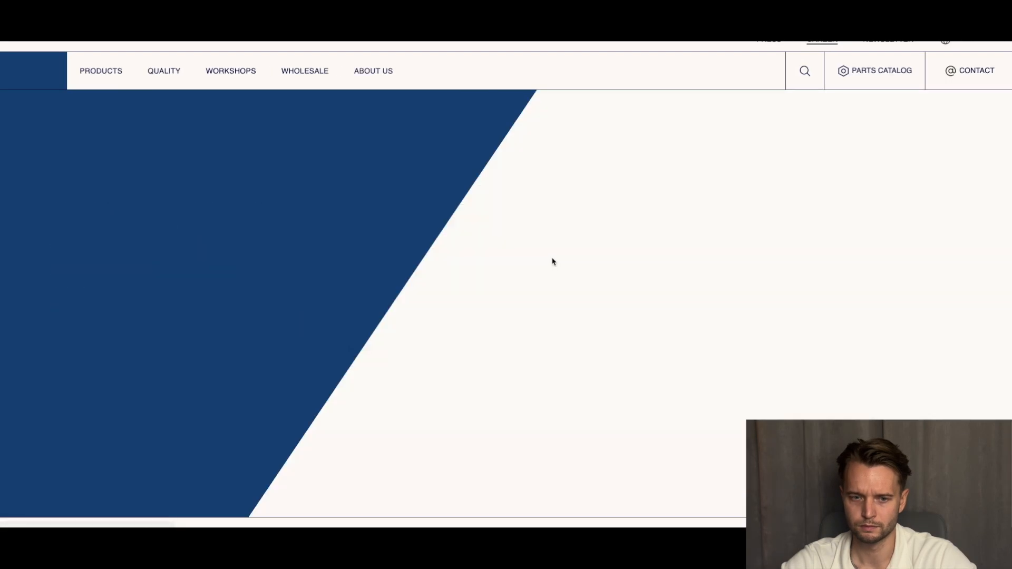
Look through MEYLE's career web page for open job offers
{"action": "scroll", "coordinate": [551, 260], "scroll_direction": "down", "scroll_amount": 20}
{"action": "scroll", "coordinate": [444, 175], "scroll_direction": "up", "scroll_amount": 15}
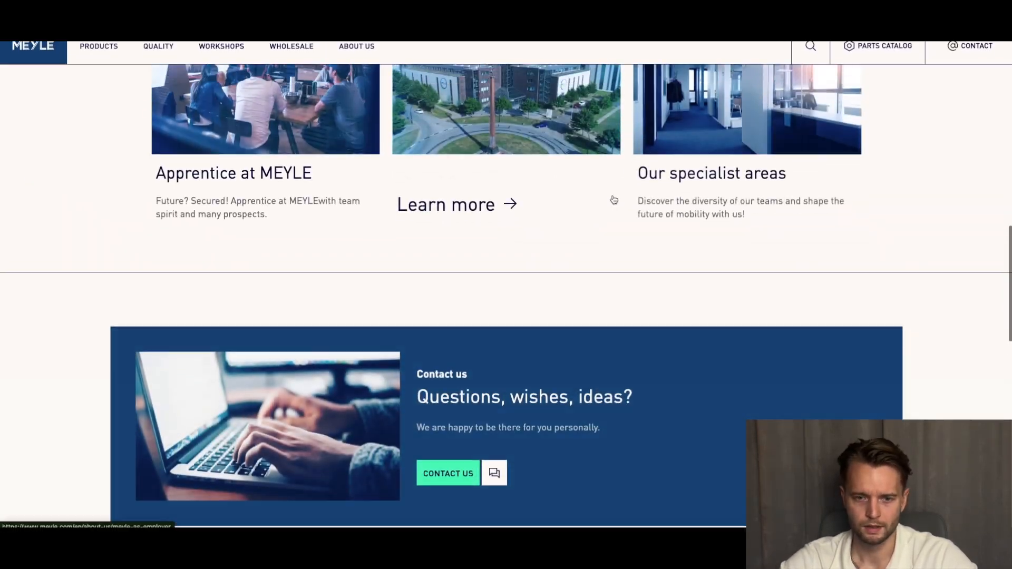
{"action": "scroll", "coordinate": [614, 201], "scroll_direction": "up", "scroll_amount": 6}
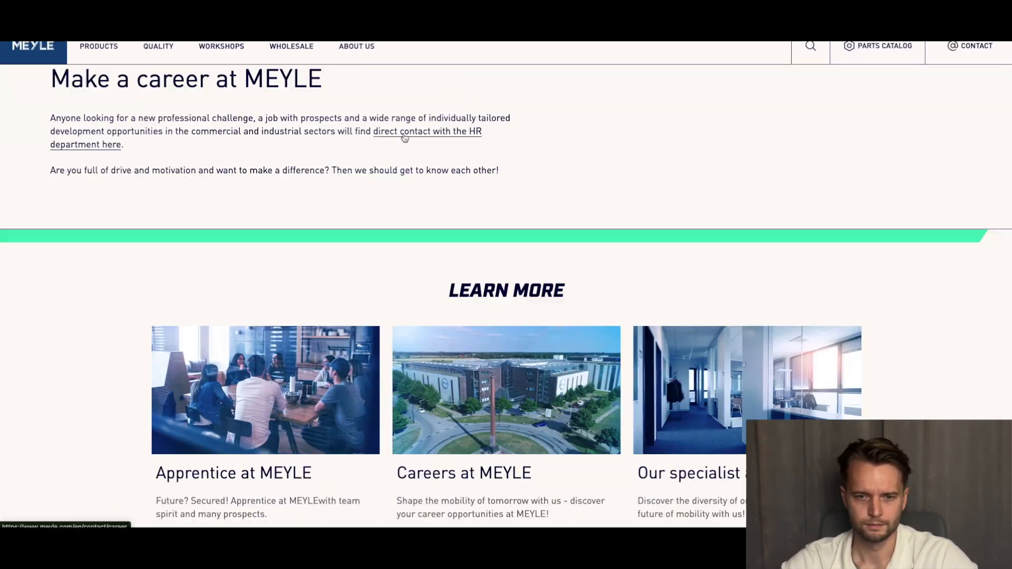
{"action": "scroll", "coordinate": [406, 138], "scroll_direction": "down", "scroll_amount": 2}
Examine MEYLE's Glassdoor job listings in Germany for IT roles
{"action": "left_click", "coordinate": [506, 337]}
{"action": "left_click", "coordinate": [106, 390]}
{"action": "scroll", "coordinate": [594, 199], "scroll_direction": "down", "scroll_amount": 8}
{"action": "scroll", "coordinate": [594, 199], "scroll_direction": "down", "scroll_amount": 5}
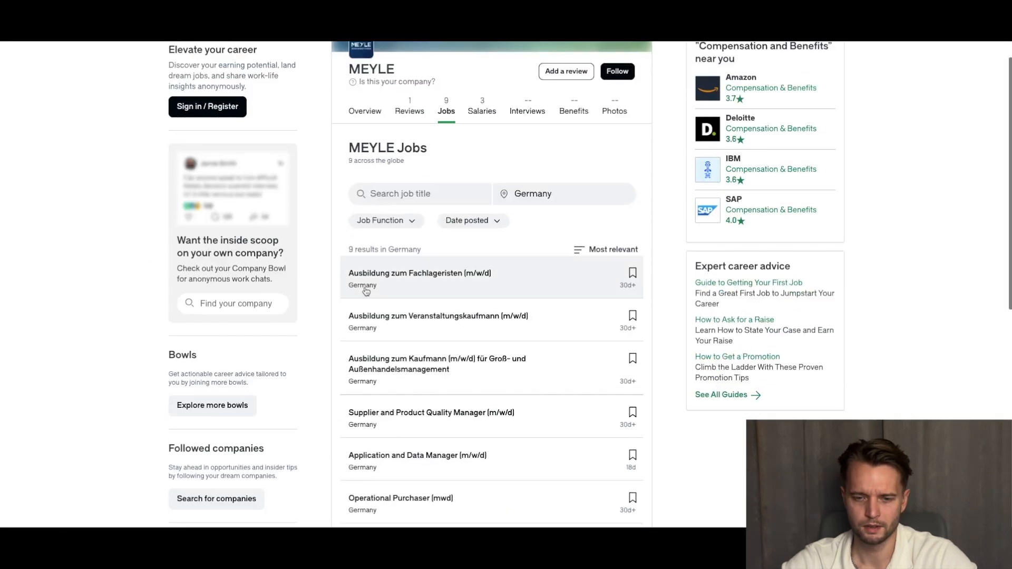
{"action": "scroll", "coordinate": [441, 236], "scroll_direction": "down", "scroll_amount": 4}
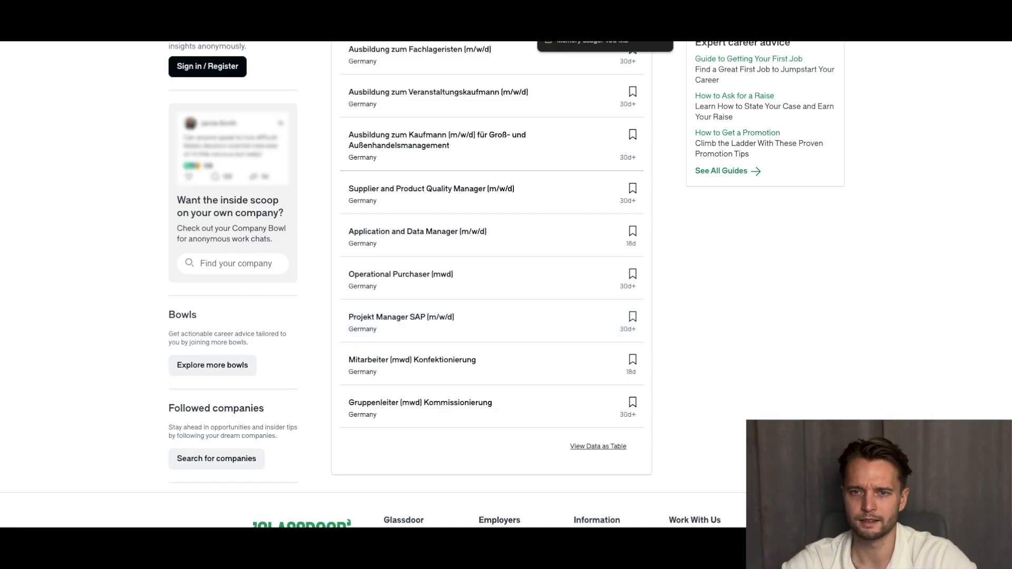
Return to the Clay table, pick out XSYS Global in row 4 and search Google for "xsys it jobs"
{"action": "left_click", "coordinate": [569, 6]}
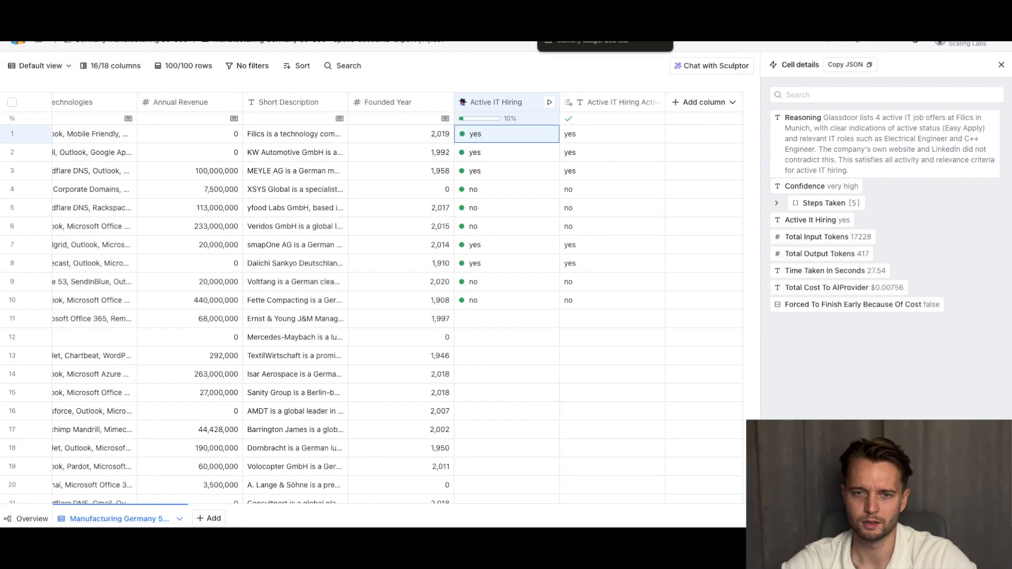
{"action": "left_click", "coordinate": [274, 193]}
{"action": "left_click", "coordinate": [579, 7]}
{"action": "left_click", "coordinate": [316, 26]}
{"action": "type", "text": "xsys it jobs"}
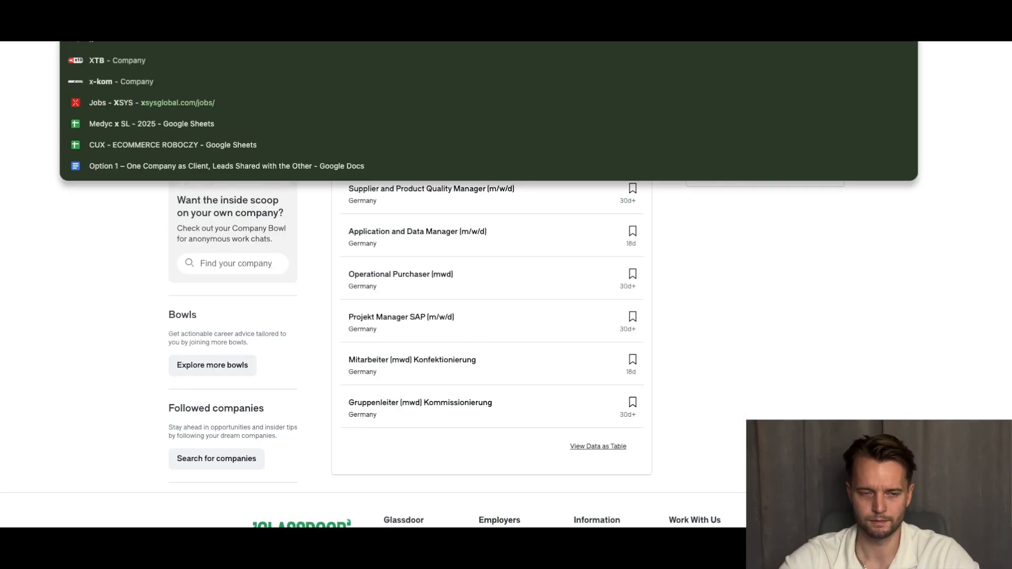
{"action": "key", "text": "Return"}
{"action": "scroll", "coordinate": [121, 288], "scroll_direction": "down", "scroll_amount": 5}
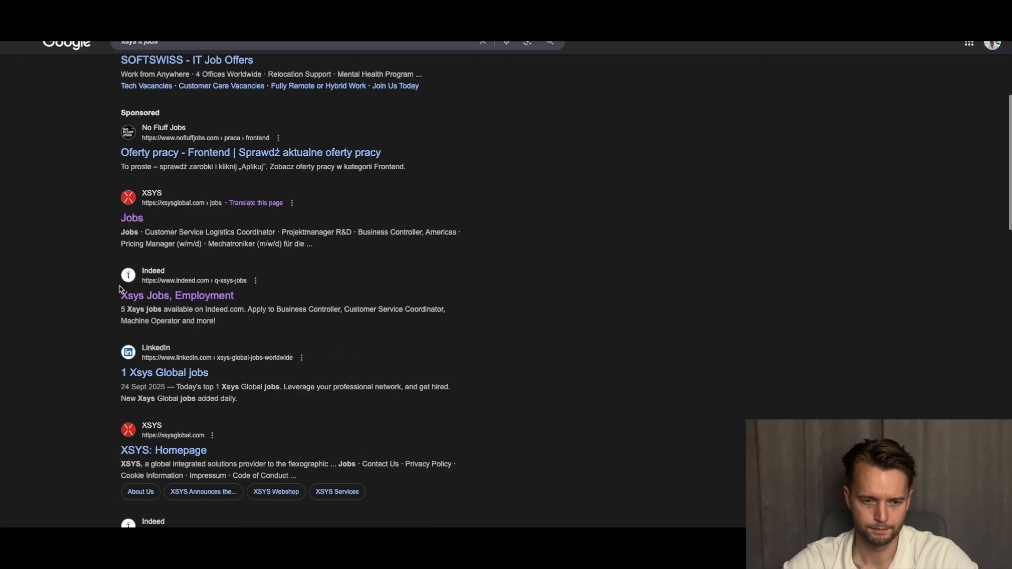
Open the LinkedIn and Indeed results for XSYS and check their job postings for IT roles
{"action": "right_click", "coordinate": [169, 373]}
{"action": "left_click", "coordinate": [203, 323]}
{"action": "left_click", "coordinate": [221, 294]}
{"action": "scroll", "coordinate": [140, 291], "scroll_direction": "down", "scroll_amount": 9}
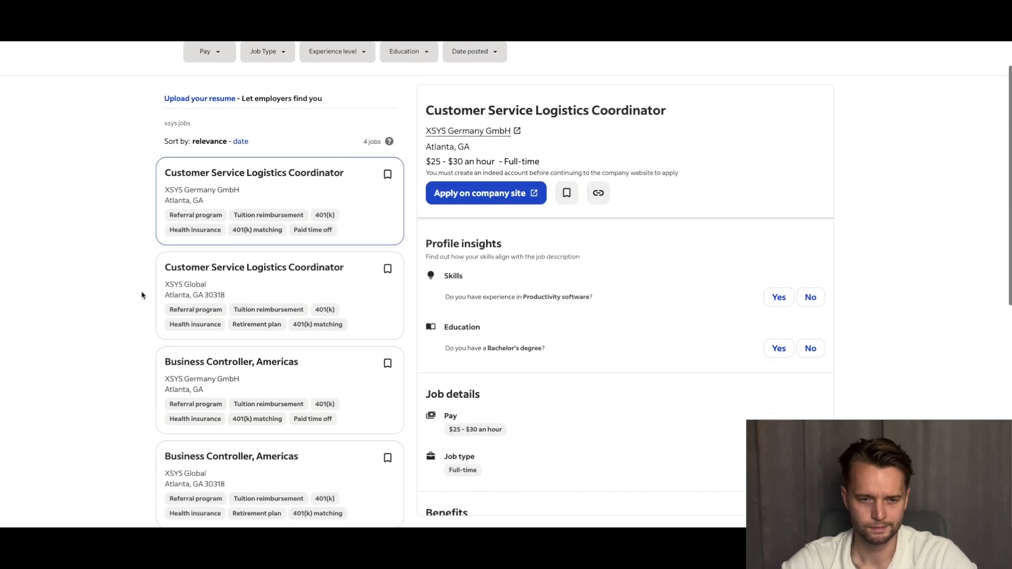
{"action": "scroll", "coordinate": [319, 255], "scroll_direction": "up", "scroll_amount": 6}
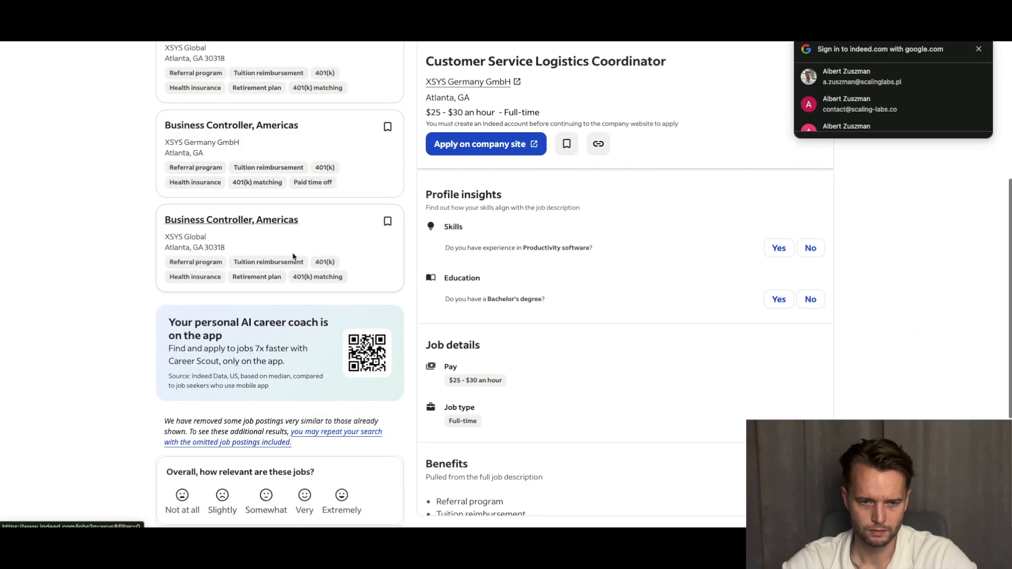
{"action": "scroll", "coordinate": [347, 141], "scroll_direction": "up", "scroll_amount": 2}
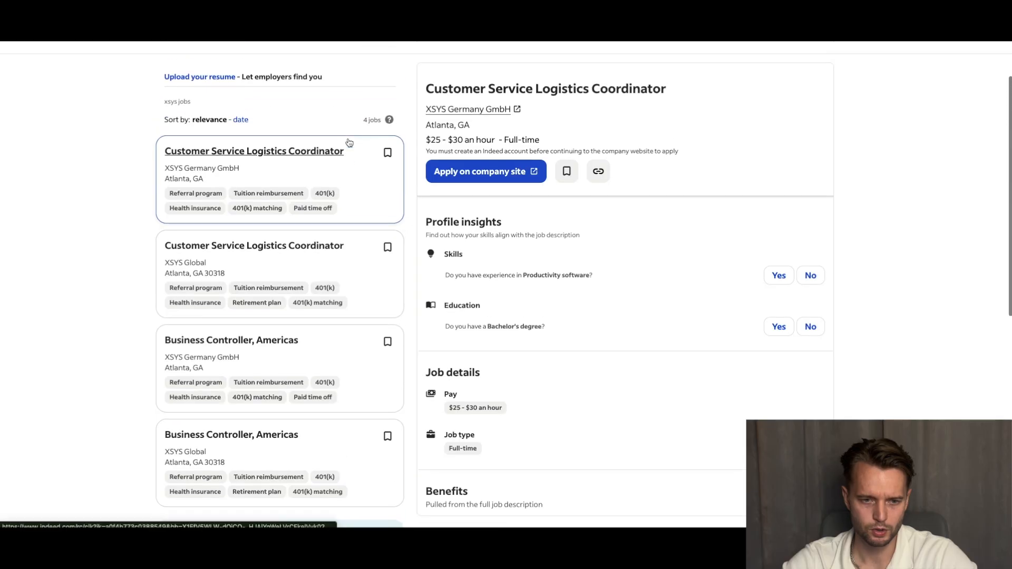
{"action": "left_click", "coordinate": [327, 10]}
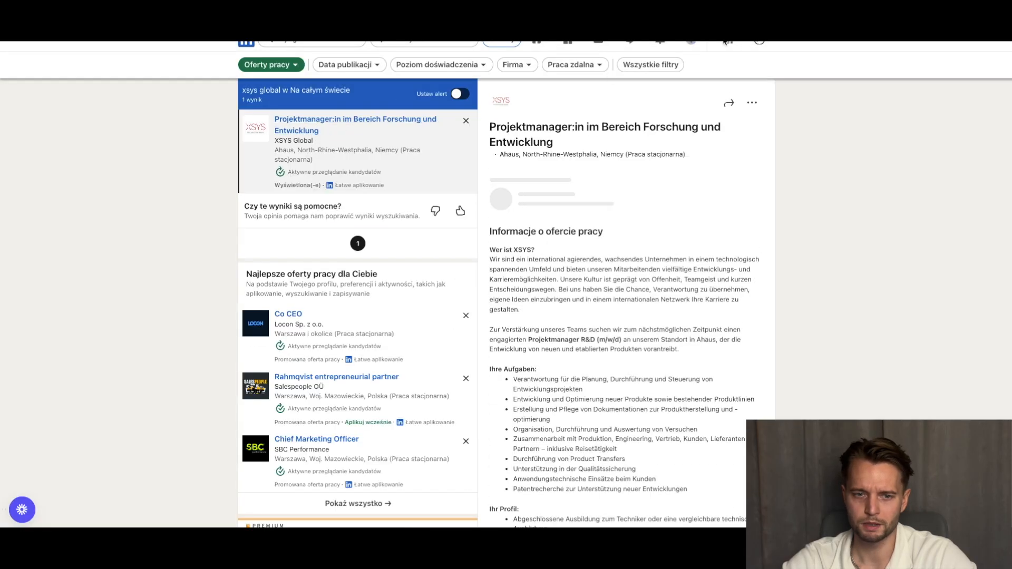
{"action": "key", "text": "ctrl+shift+Tab"}
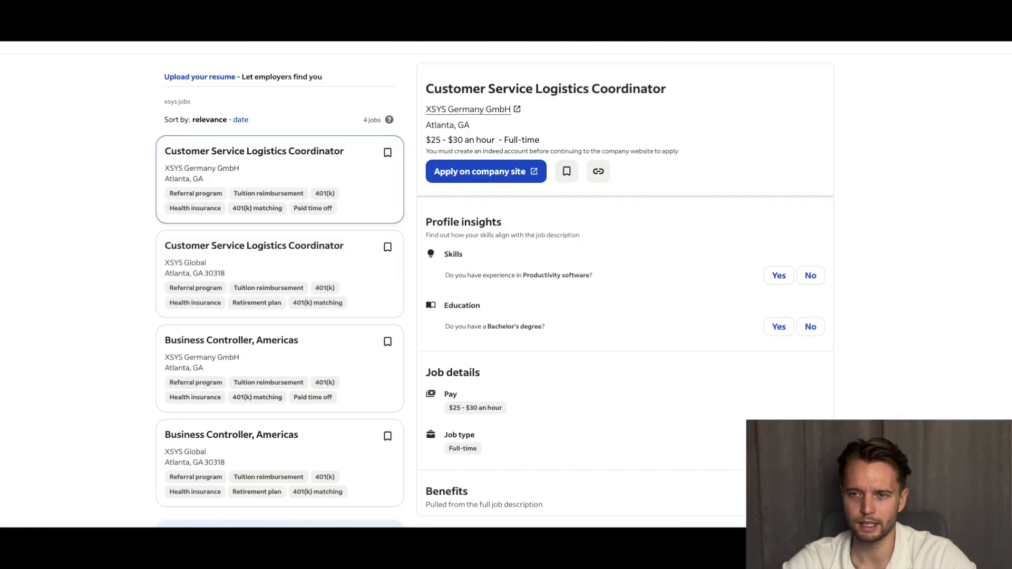
Consult the Clay table for the next company, search Google for "yfood jobs" and open the Yfood Labs listings on LinkedIn
{"action": "left_click", "coordinate": [570, 10]}
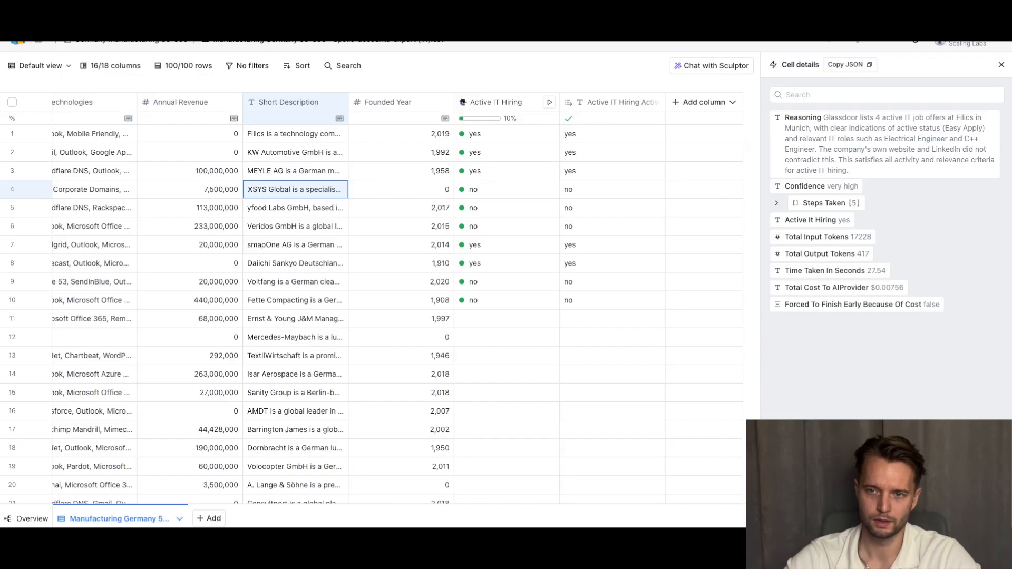
{"action": "key", "text": "ctrl+t"}
{"action": "type", "text": "yfood"}
{"action": "key", "text": "Return"}
{"action": "left_click", "coordinate": [202, 59]}
{"action": "type", "text": "jobs"}
{"action": "key", "text": "Return"}
{"action": "scroll", "coordinate": [70, 264], "scroll_direction": "down", "scroll_amount": 5}
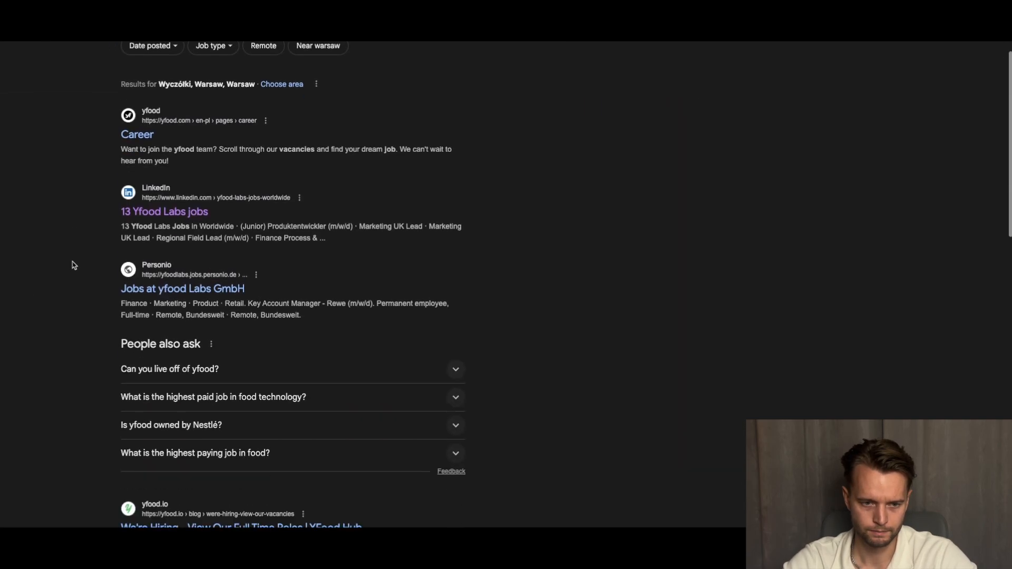
{"action": "left_click", "coordinate": [167, 217]}
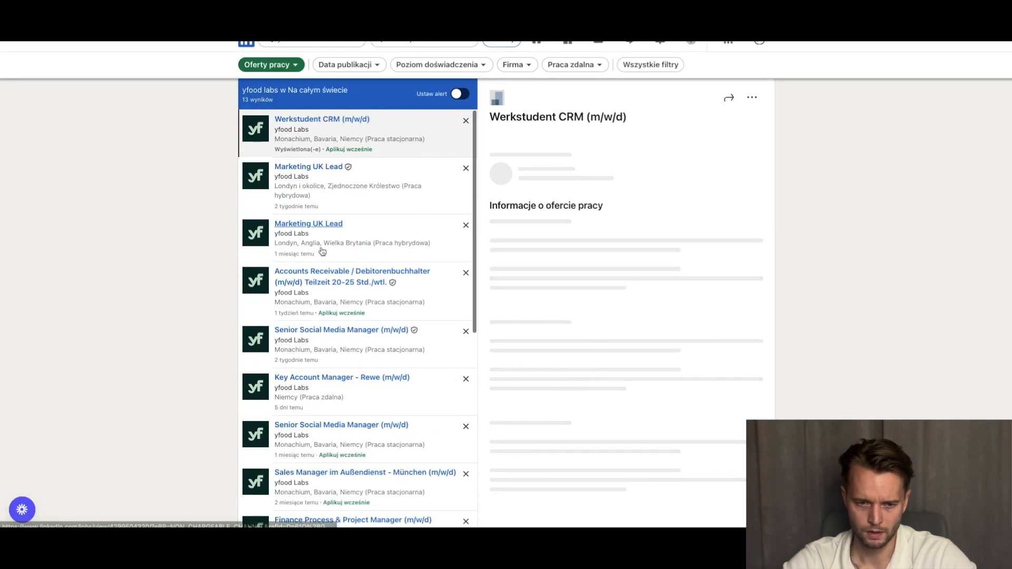
Examine Yfood Labs' job listings on LinkedIn for IT roles
{"action": "scroll", "coordinate": [322, 251], "scroll_direction": "down", "scroll_amount": 6}
{"action": "scroll", "coordinate": [316, 340], "scroll_direction": "down", "scroll_amount": 4}
{"action": "scroll", "coordinate": [333, 285], "scroll_direction": "up", "scroll_amount": 10}
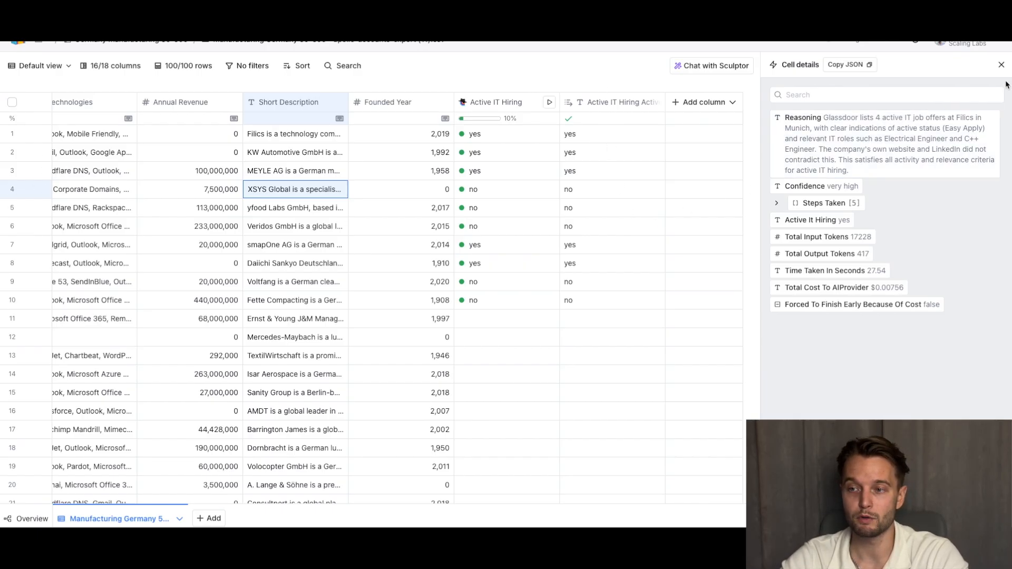
Return to the Clay table, add a Use AI column and begin its prompt: "as an expert market researcher you're responsible for mapping the number of manufacturing plants"
{"action": "left_click", "coordinate": [1000, 65]}
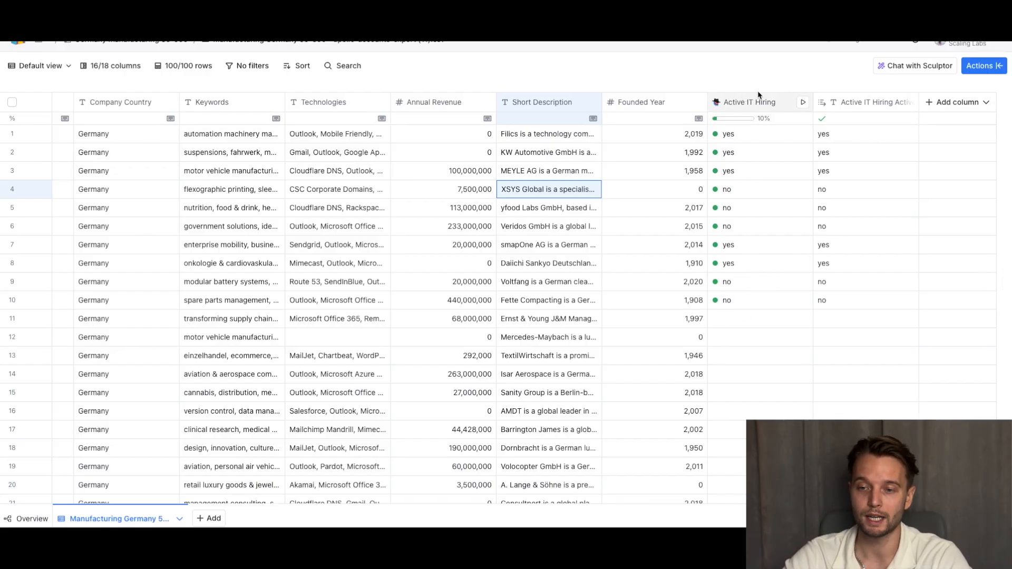
{"action": "left_click", "coordinate": [972, 101]}
{"action": "left_click", "coordinate": [951, 150]}
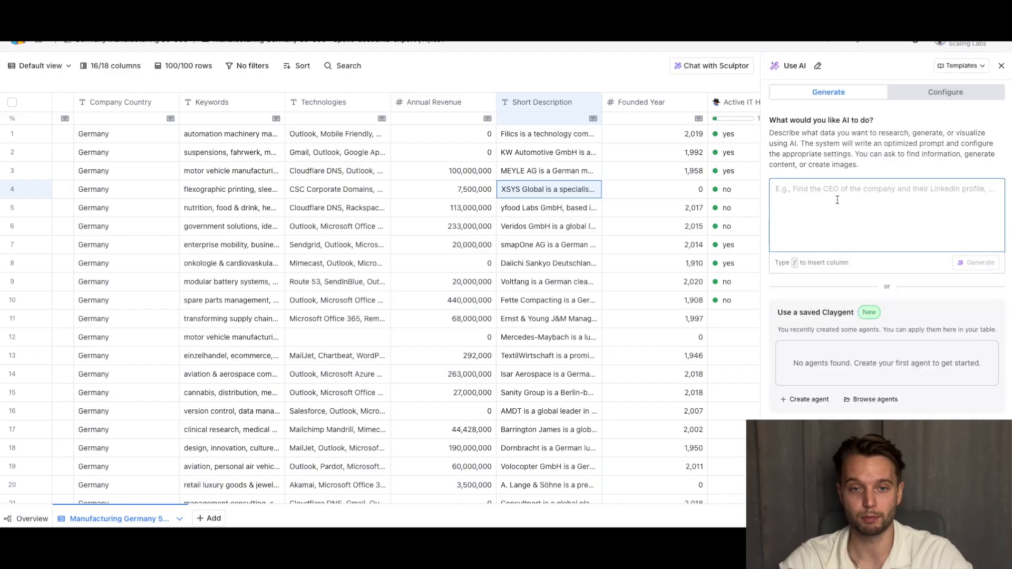
{"action": "type", "text": "as an expert market researcher you're responsible for mapping the number f"}
{"action": "key", "text": "BackSpace"}
{"action": "type", "text": "of manufacturing plants"}
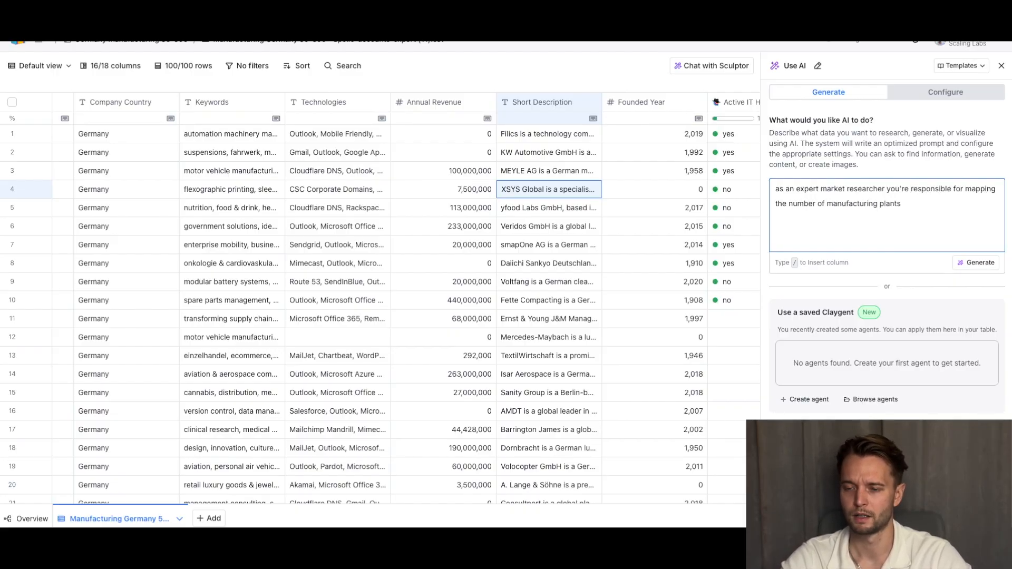
Continue the prompt with "in germany that", a reference to the Company Name column, and "has. make sure to analyze"
{"action": "type", "text": " in germany that his specific"}
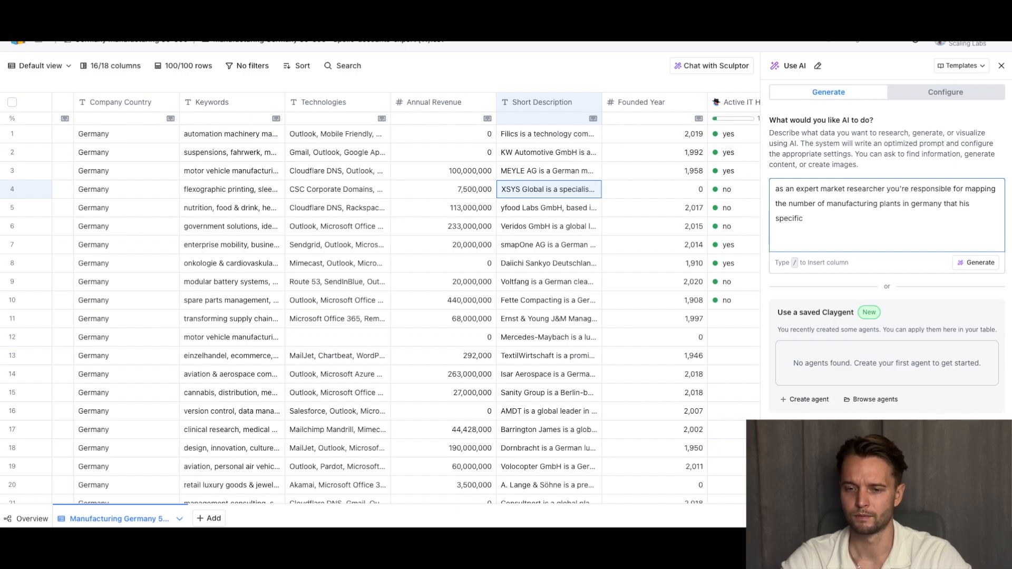
{"action": "left_click_drag", "start_coordinate": [903, 216], "coordinate": [943, 203]}
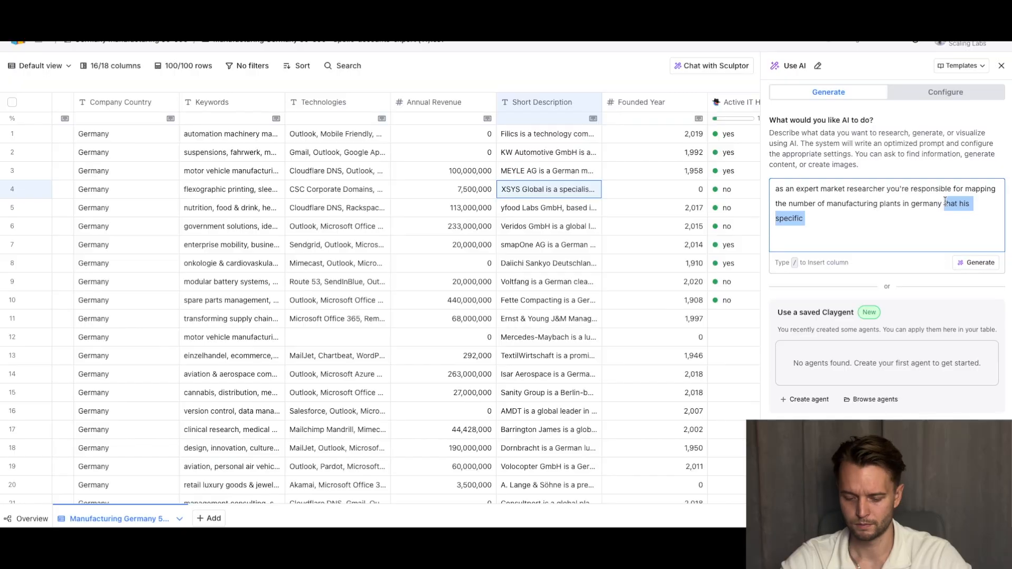
{"action": "type", "text": "th"}
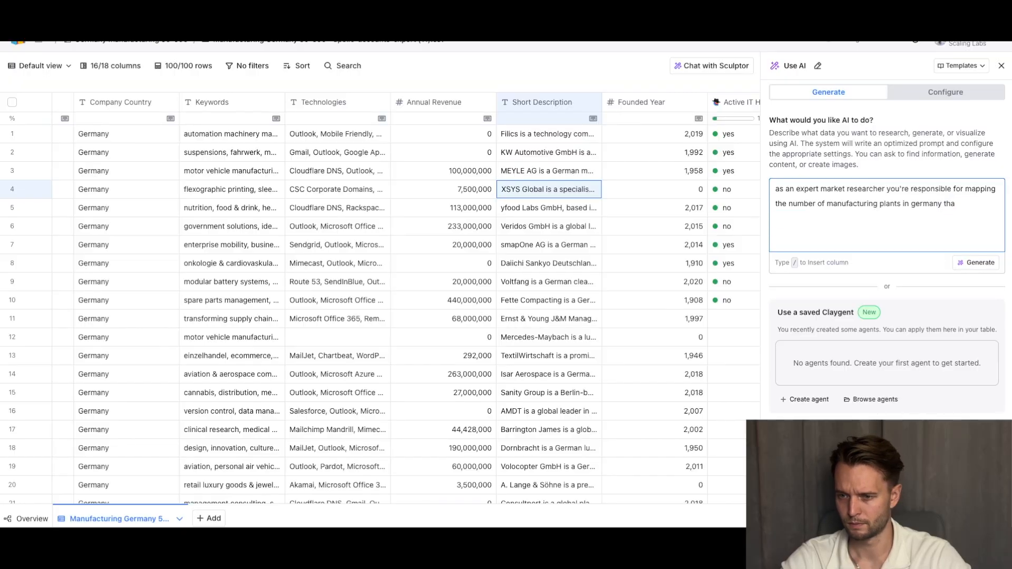
{"action": "key", "text": "BackSpace"}
{"action": "key", "text": "BackSpace"}
{"action": "type", "text": "that /"}
{"action": "key", "text": "Return"}
{"action": "type", "text": "has. make sure to analyze /we"}
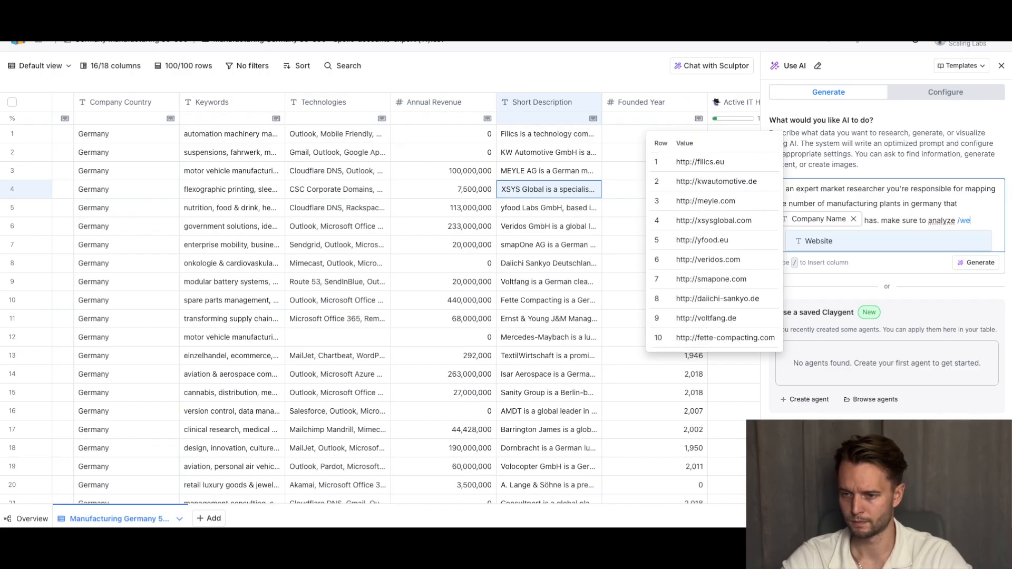
Reference the Website and Company Linkedin Url columns, add "and other data sources. reply with the number", and generate the full prompt
{"action": "key", "text": "Return"}
{"action": "type", "text": "/linked"}
{"action": "key", "text": "Return"}
{"action": "type", "text": "and other d"}
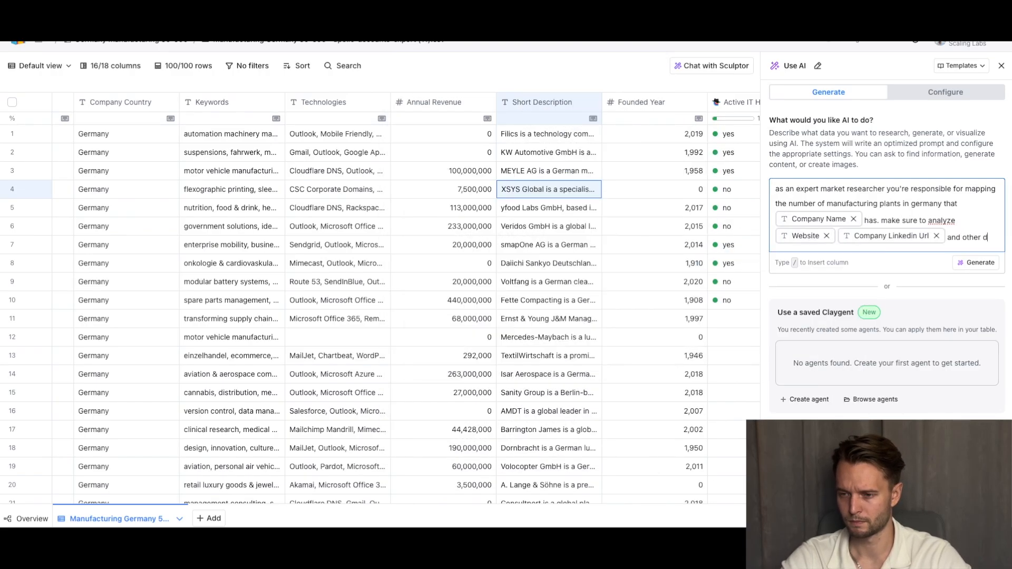
{"action": "type", "text": "ata sources. reply with the number"}
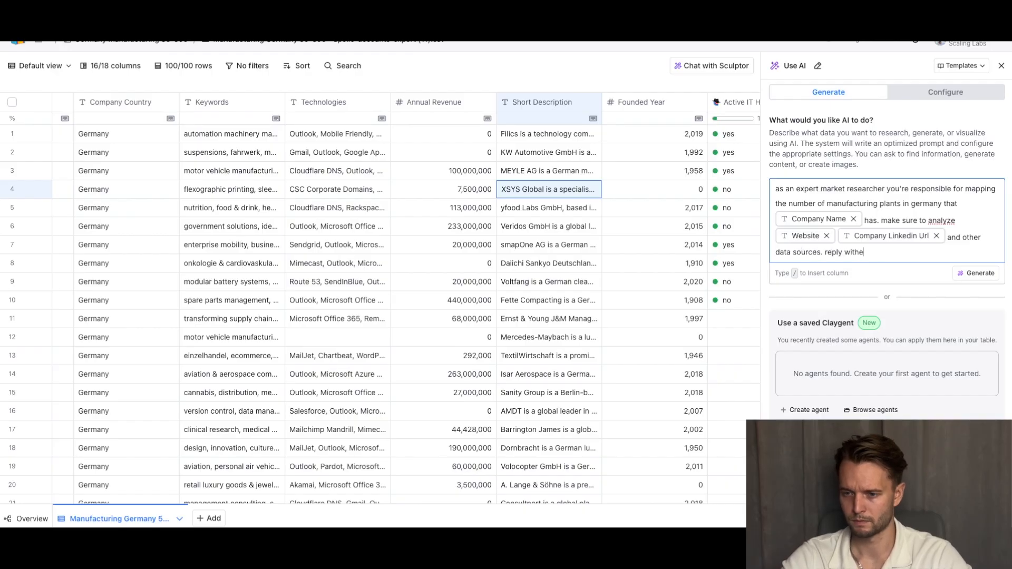
{"action": "left_click", "coordinate": [980, 274]}
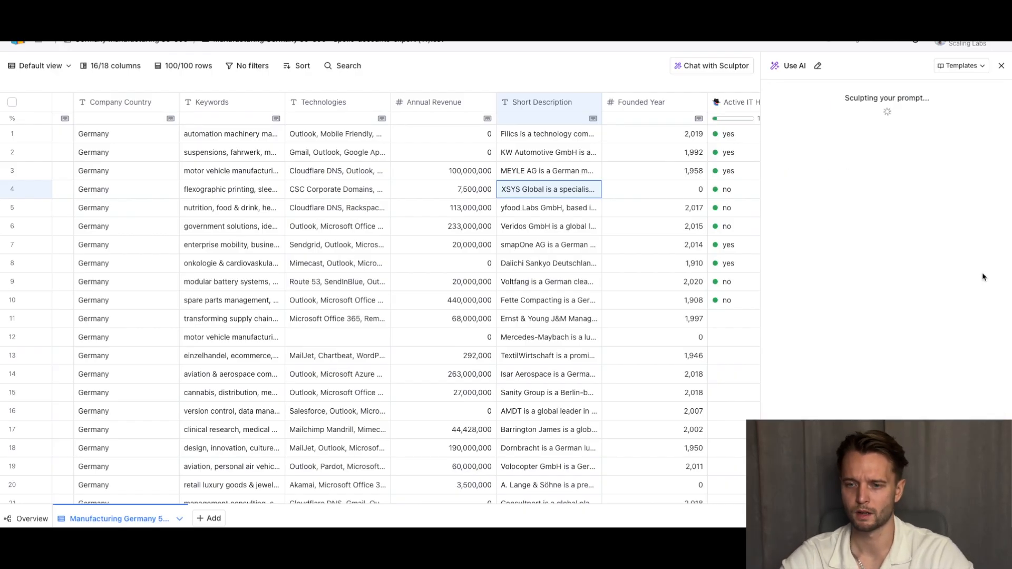
Review the generated plant-count prompt and open the choice of AI models
{"action": "scroll", "coordinate": [711, 246], "scroll_direction": "right", "scroll_amount": 5}
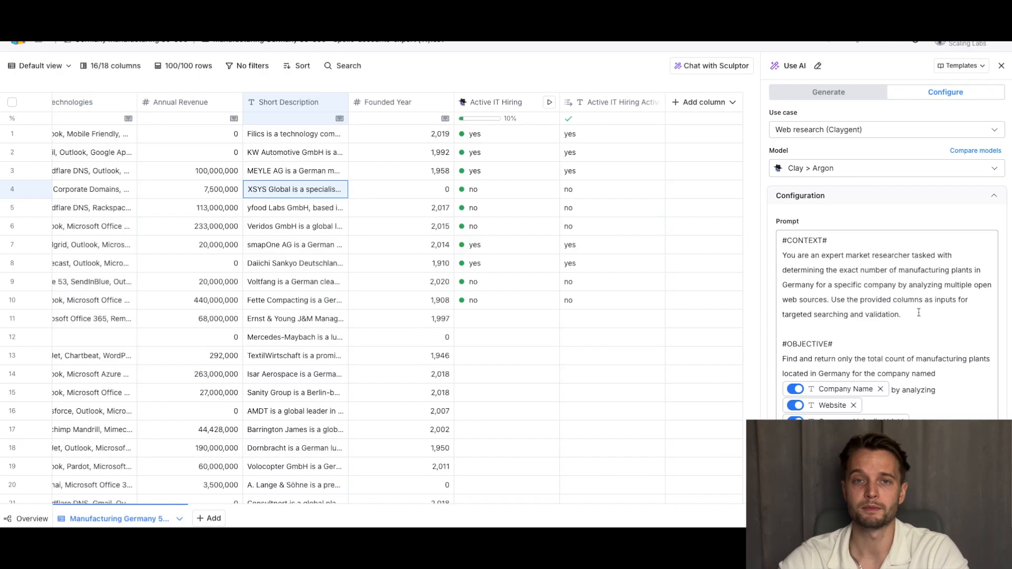
{"action": "scroll", "coordinate": [918, 313], "scroll_direction": "down", "scroll_amount": 1}
{"action": "scroll", "coordinate": [906, 252], "scroll_direction": "up", "scroll_amount": 1}
{"action": "left_click", "coordinate": [877, 174]}
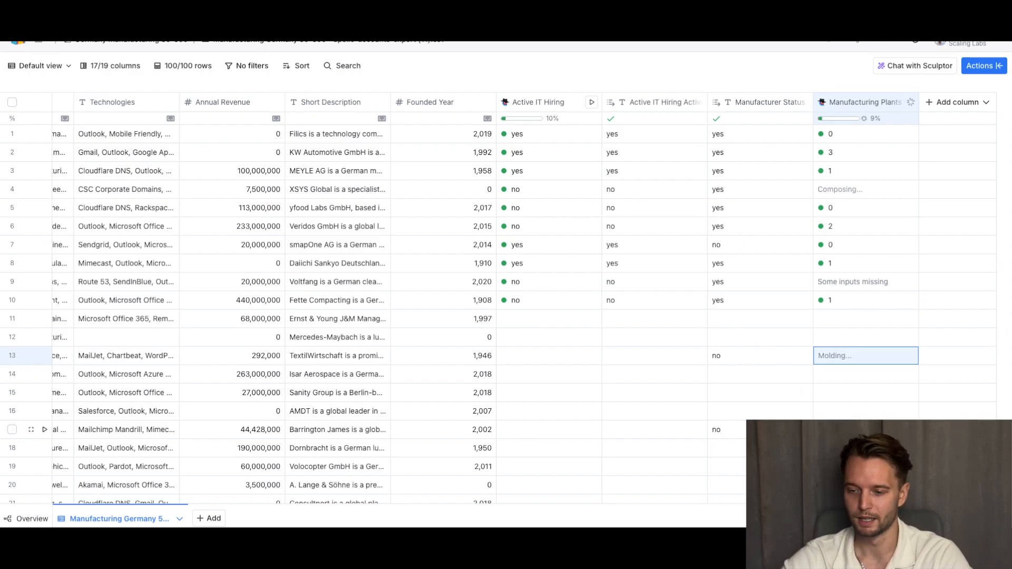
Check the Manufacturing Plants cells in rows 17 and 2, and consult the live example slide for the remaining research criteria
{"action": "left_click", "coordinate": [867, 429]}
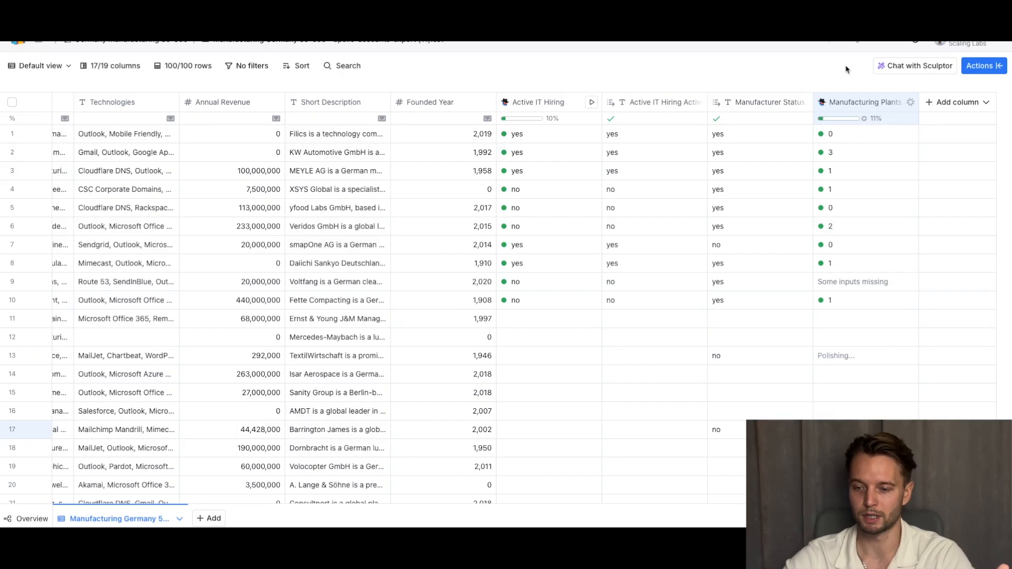
{"action": "left_click", "coordinate": [843, 152]}
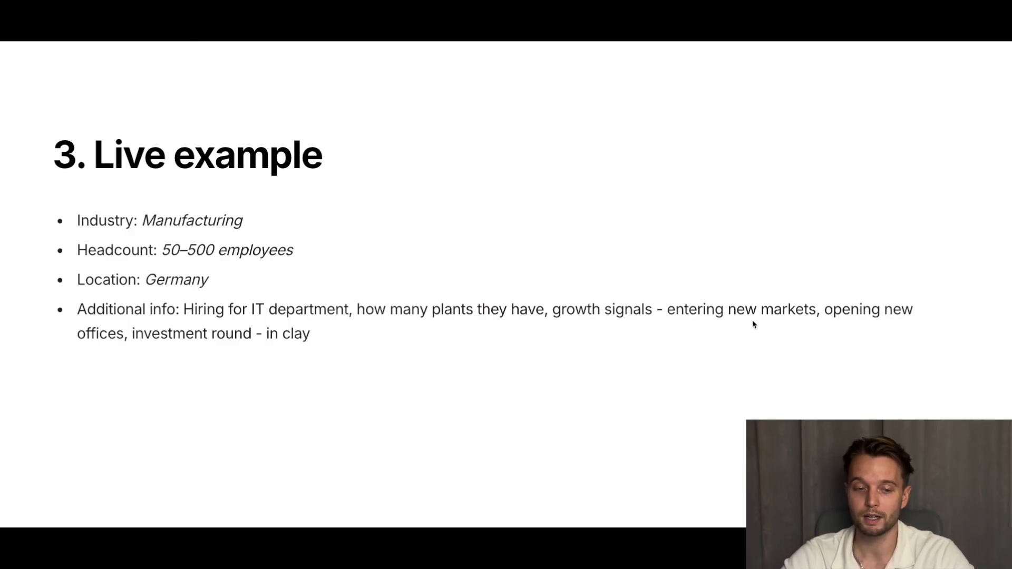
{"action": "mouse_move", "coordinate": [463, 42]}
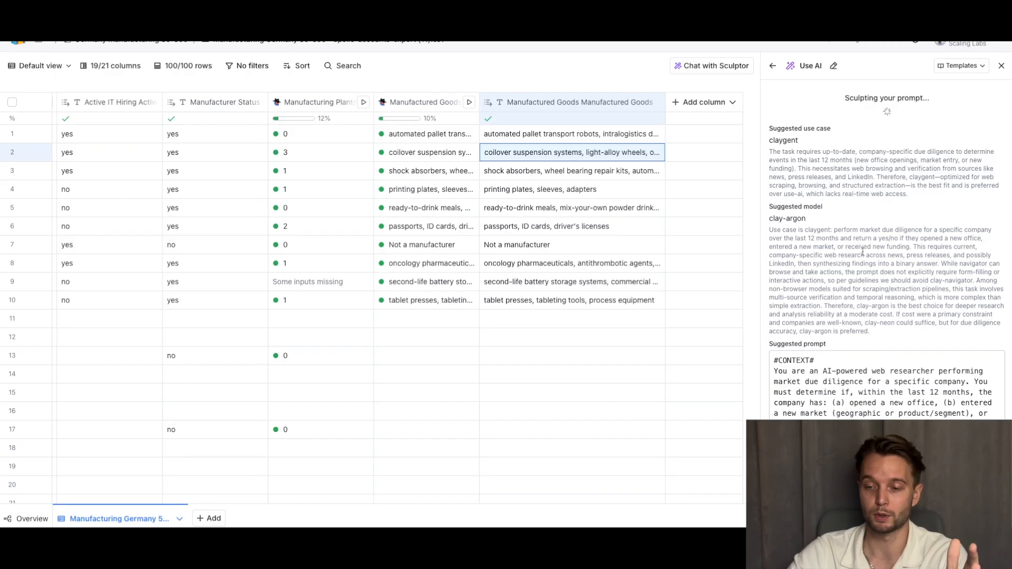
Review the generated prompt on new offices, new markets and investment rounds, along with its output and run settings
{"action": "scroll", "coordinate": [897, 324], "scroll_direction": "down", "scroll_amount": 3}
{"action": "scroll", "coordinate": [898, 324], "scroll_direction": "down", "scroll_amount": 5}
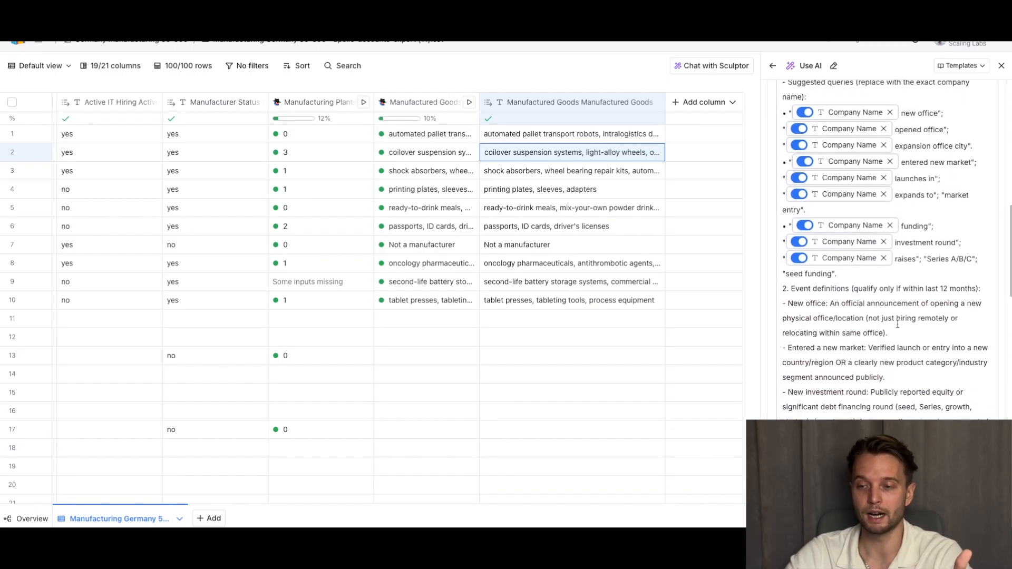
{"action": "scroll", "coordinate": [898, 324], "scroll_direction": "down", "scroll_amount": 10}
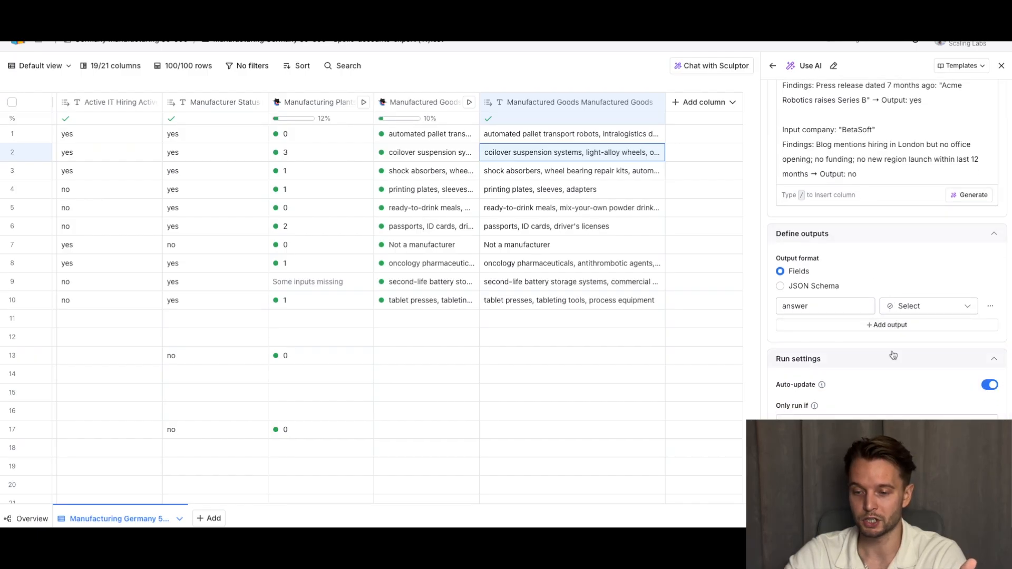
{"action": "scroll", "coordinate": [893, 355], "scroll_direction": "up", "scroll_amount": 15}
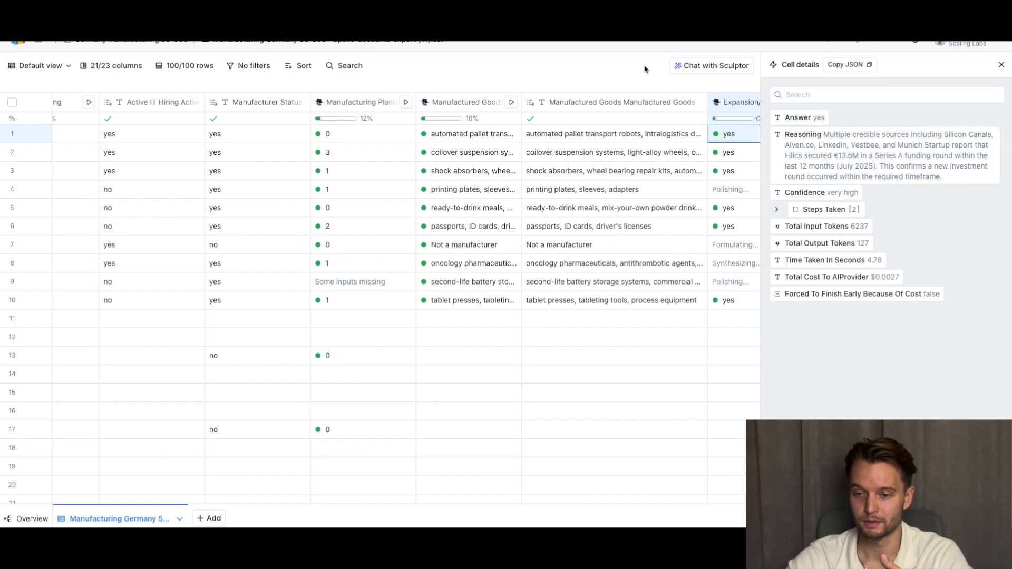
Verify the Expansion/Investment answer for Filics in row 1 against the Google results for "filics funding round"
{"action": "left_click", "coordinate": [1001, 65]}
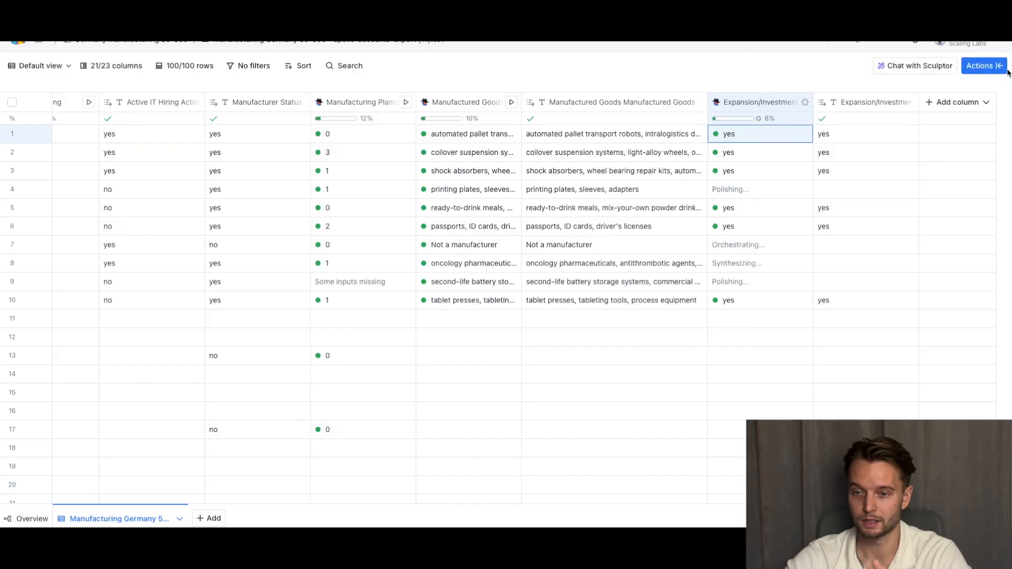
{"action": "left_click", "coordinate": [766, 141]}
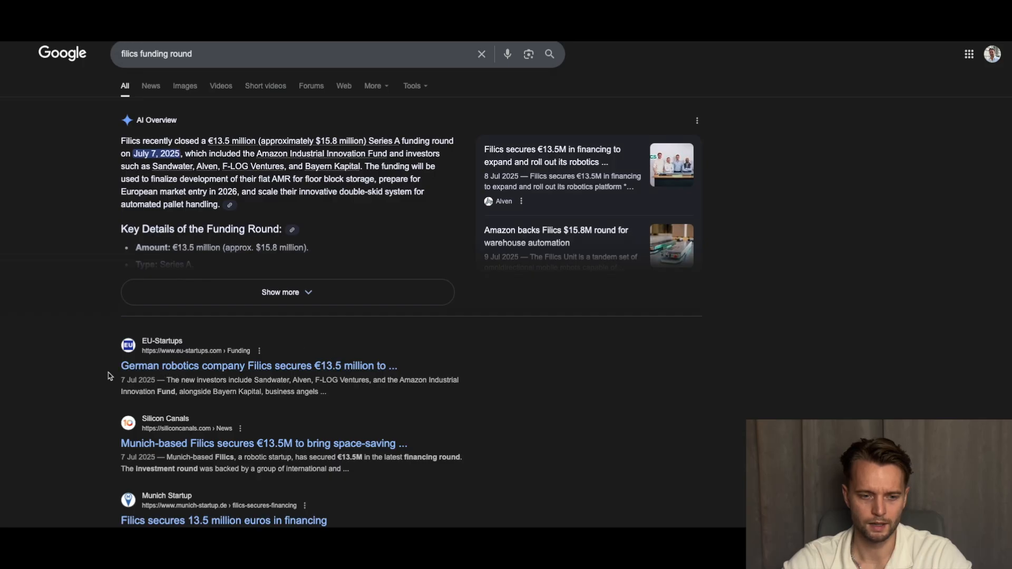
{"action": "left_click_drag", "start_coordinate": [109, 376], "coordinate": [423, 379]}
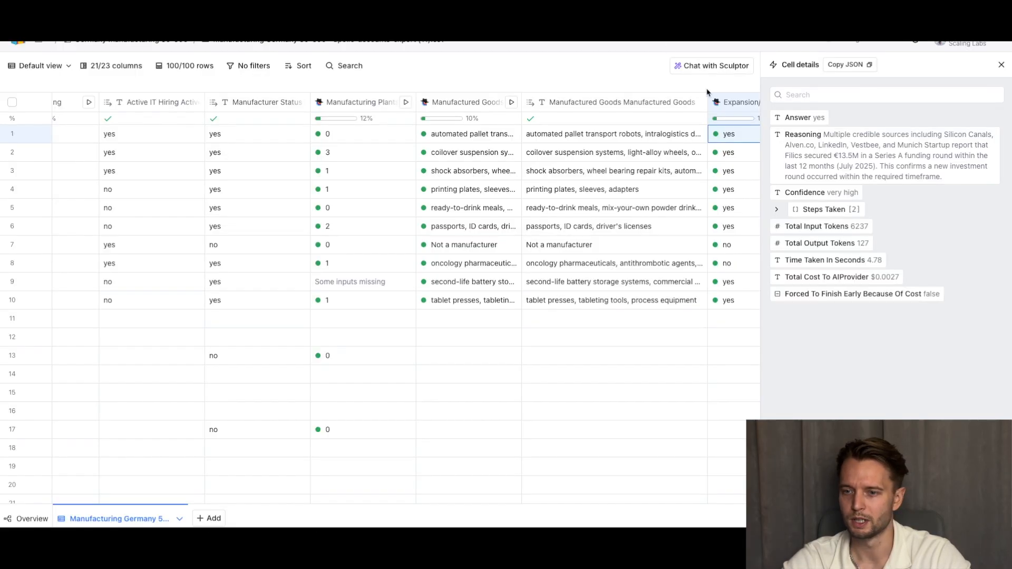
{"action": "left_click", "coordinate": [1001, 65]}
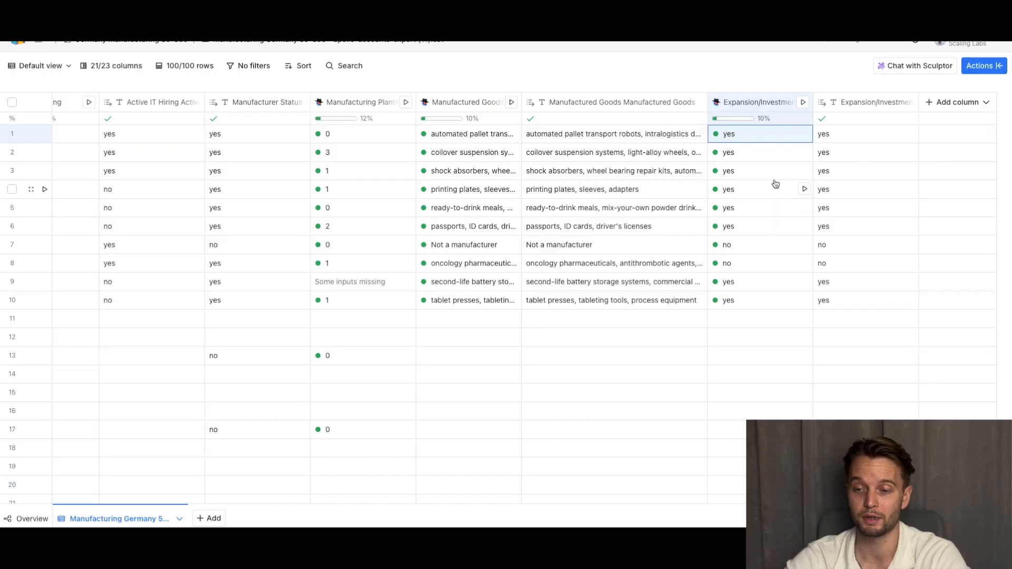
Read the reasoning behind the Expansion/Investment answers for KW Automotive, MEYLE, XSYS Global and Veridos
{"action": "left_click", "coordinate": [776, 158]}
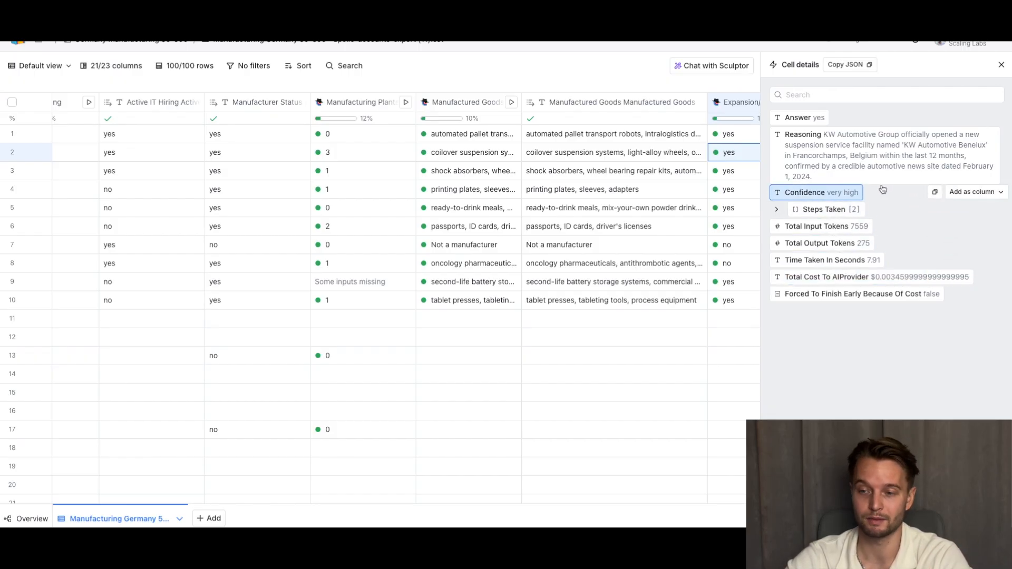
{"action": "key", "text": "Down"}
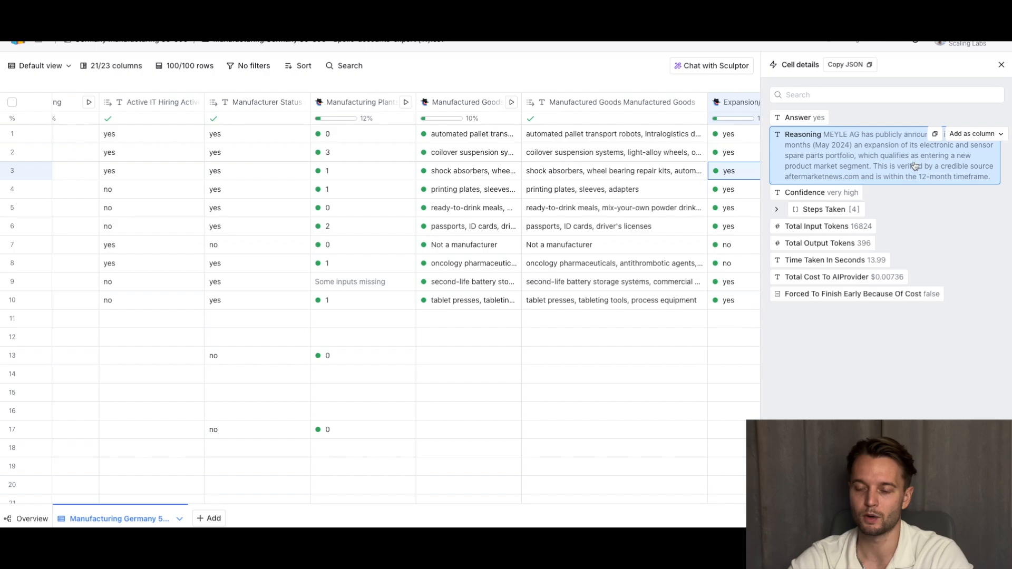
{"action": "left_click", "coordinate": [735, 191]}
{"action": "mouse_move", "coordinate": [963, 310]}
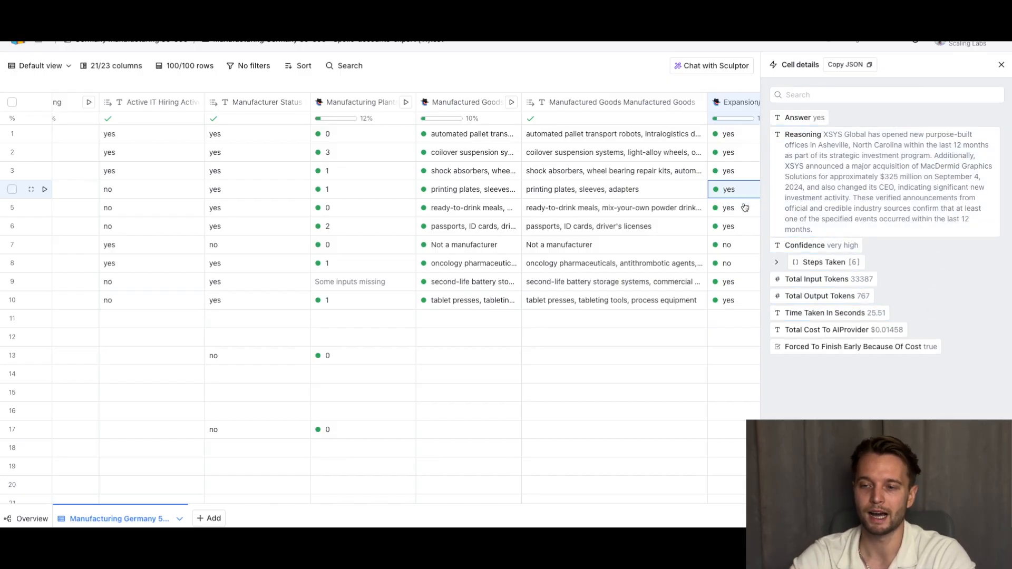
{"action": "left_click", "coordinate": [745, 232]}
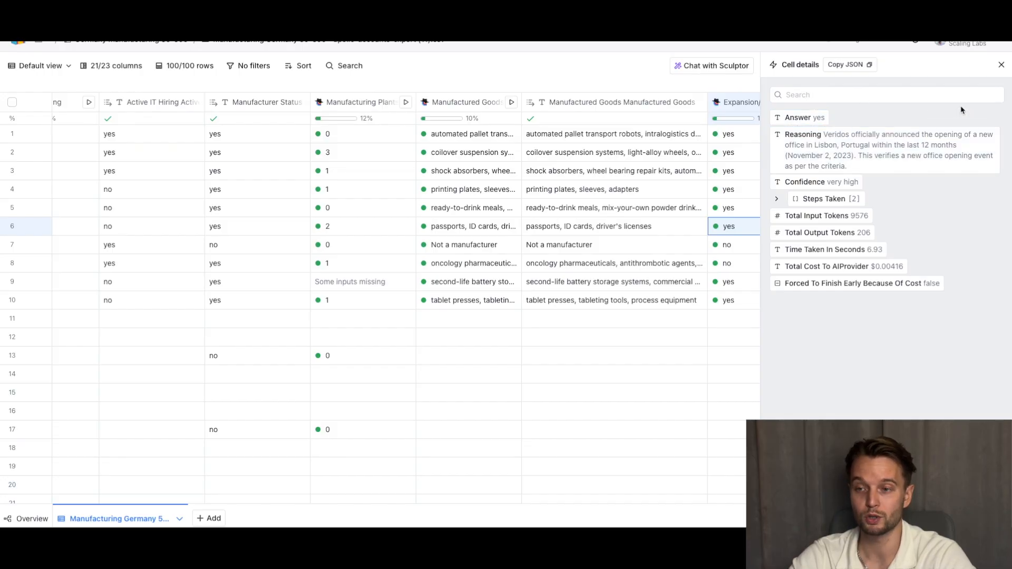
{"action": "left_click", "coordinate": [1002, 65]}
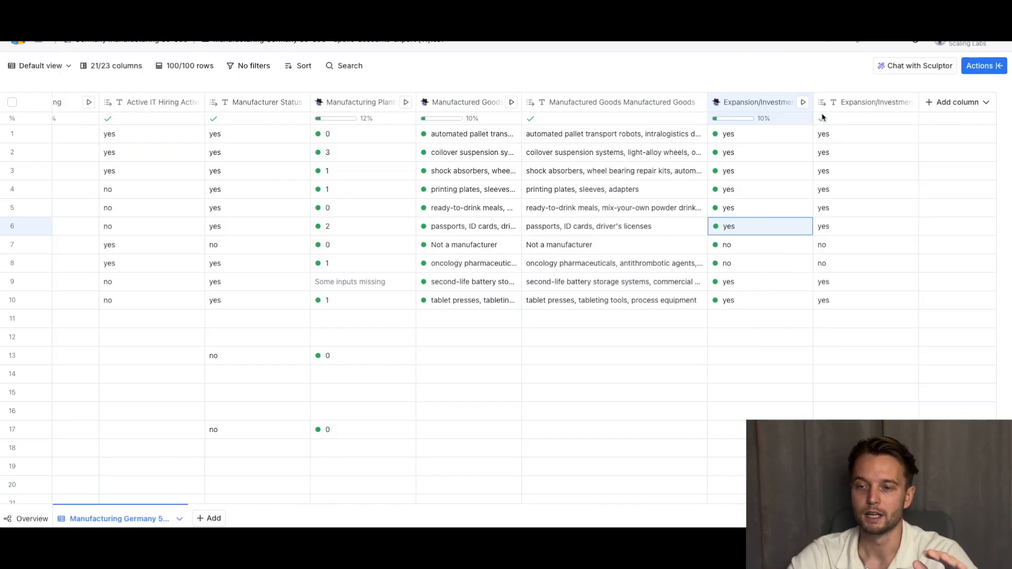
Add a Score Row in Clay enrichment, check the table's research columns for scorable signals, and set the number of scoring criteria to 3
{"action": "left_click", "coordinate": [928, 105]}
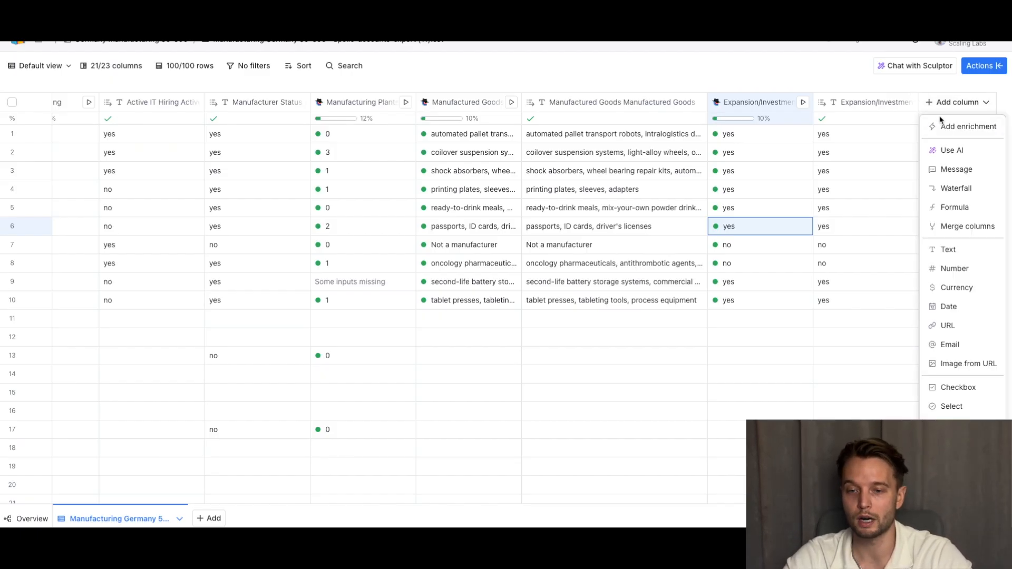
{"action": "left_click", "coordinate": [959, 126]}
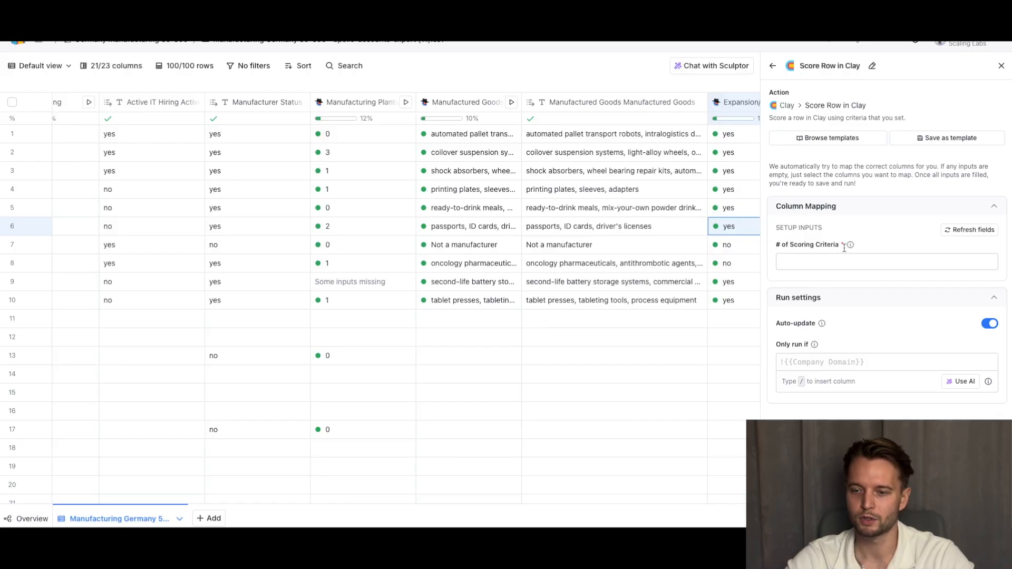
{"action": "scroll", "coordinate": [165, 158], "scroll_direction": "left", "scroll_amount": 5}
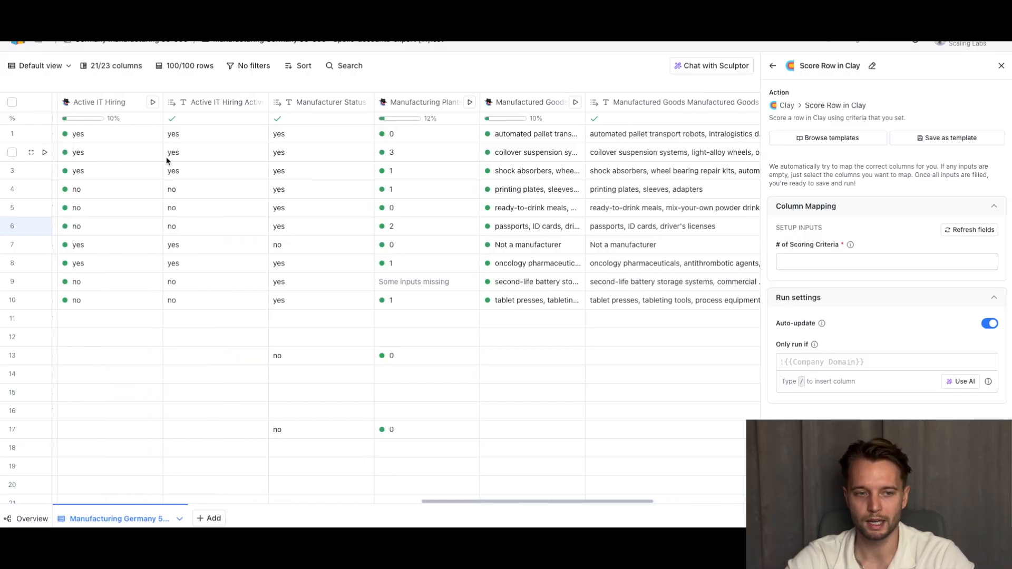
{"action": "scroll", "coordinate": [261, 140], "scroll_direction": "right", "scroll_amount": 2}
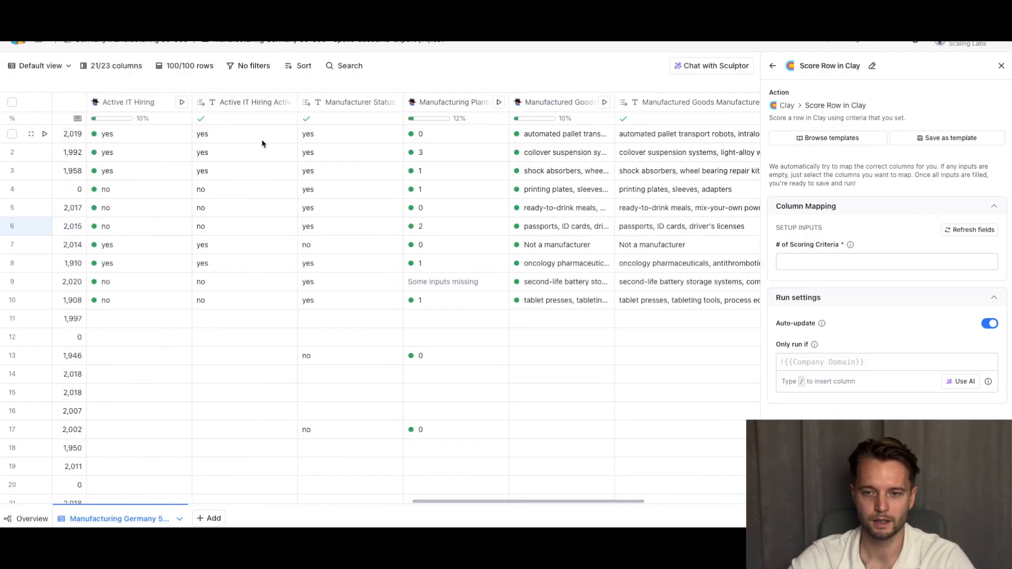
{"action": "scroll", "coordinate": [272, 146], "scroll_direction": "right", "scroll_amount": 3}
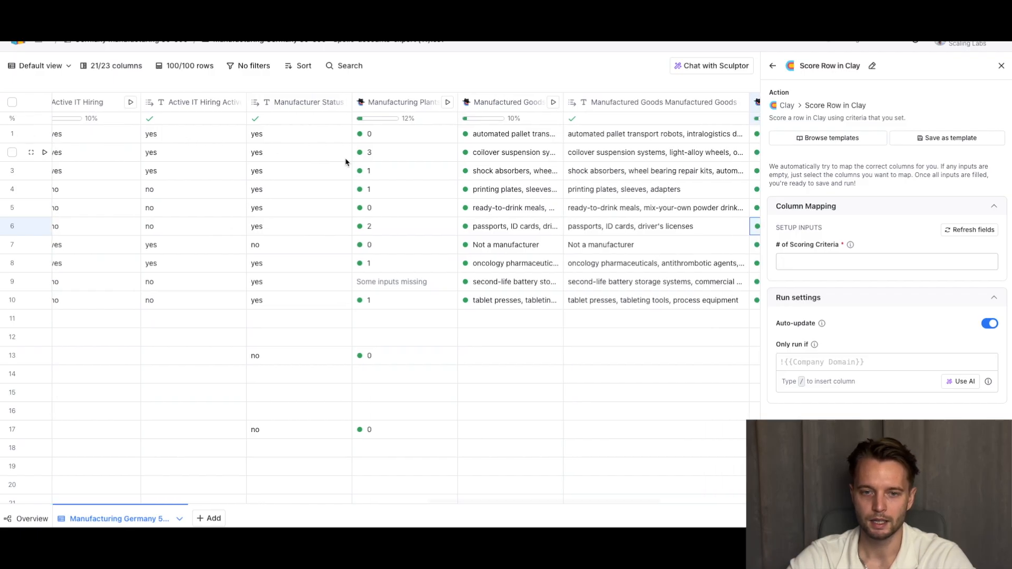
{"action": "scroll", "coordinate": [368, 165], "scroll_direction": "right", "scroll_amount": 3}
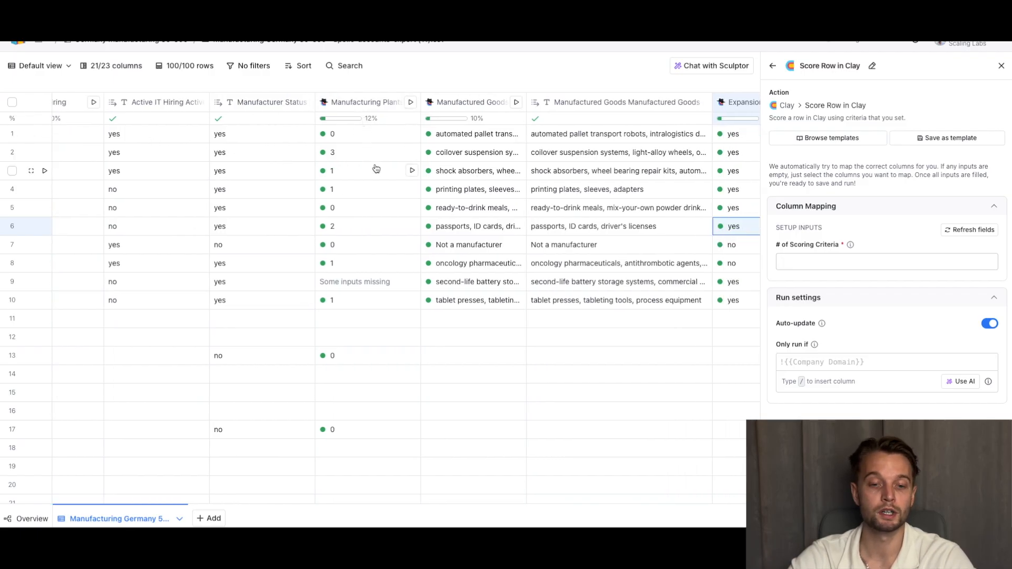
{"action": "scroll", "coordinate": [396, 150], "scroll_direction": "right", "scroll_amount": 3}
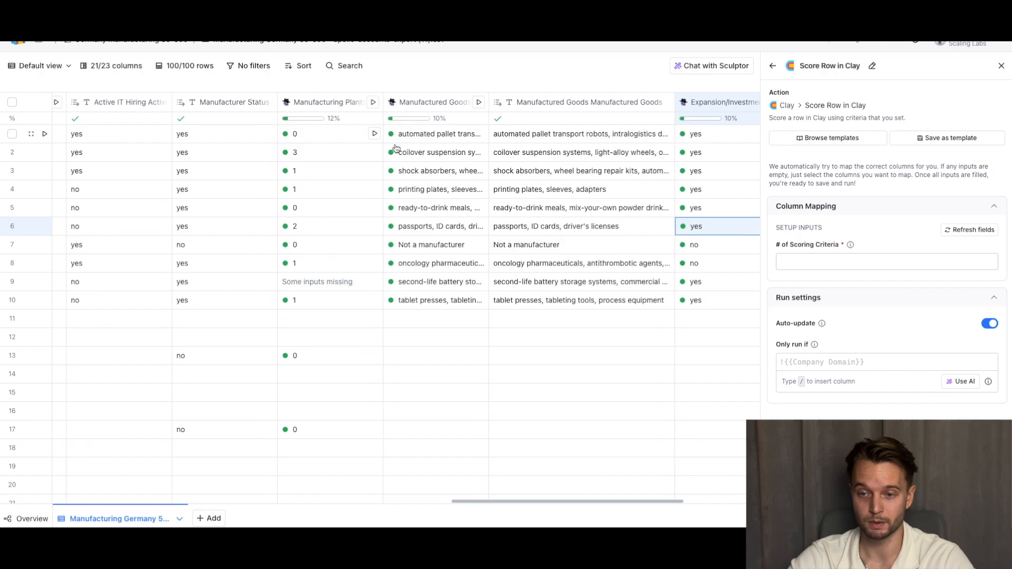
{"action": "scroll", "coordinate": [417, 164], "scroll_direction": "right", "scroll_amount": 1}
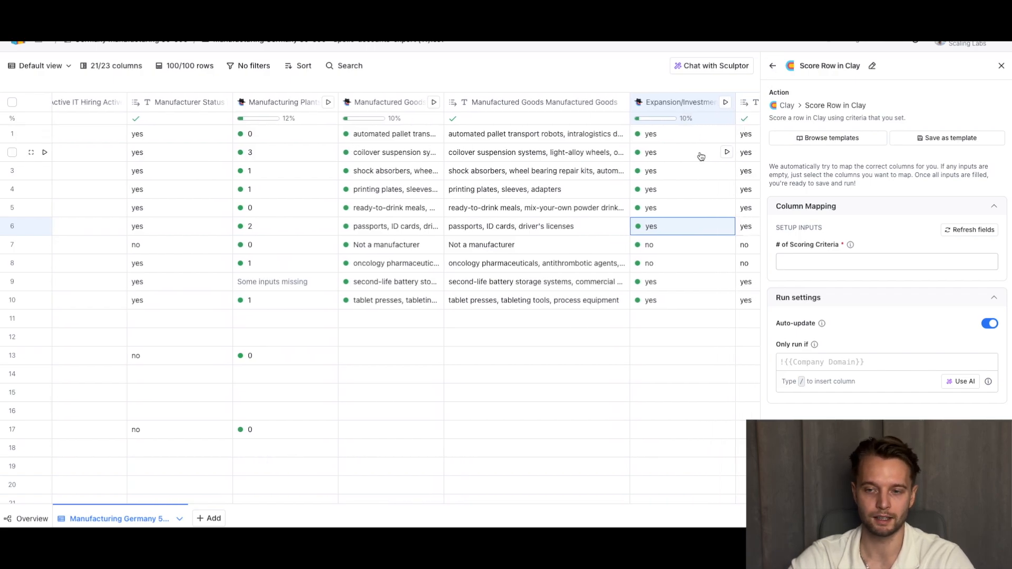
{"action": "scroll", "coordinate": [701, 159], "scroll_direction": "right", "scroll_amount": 2}
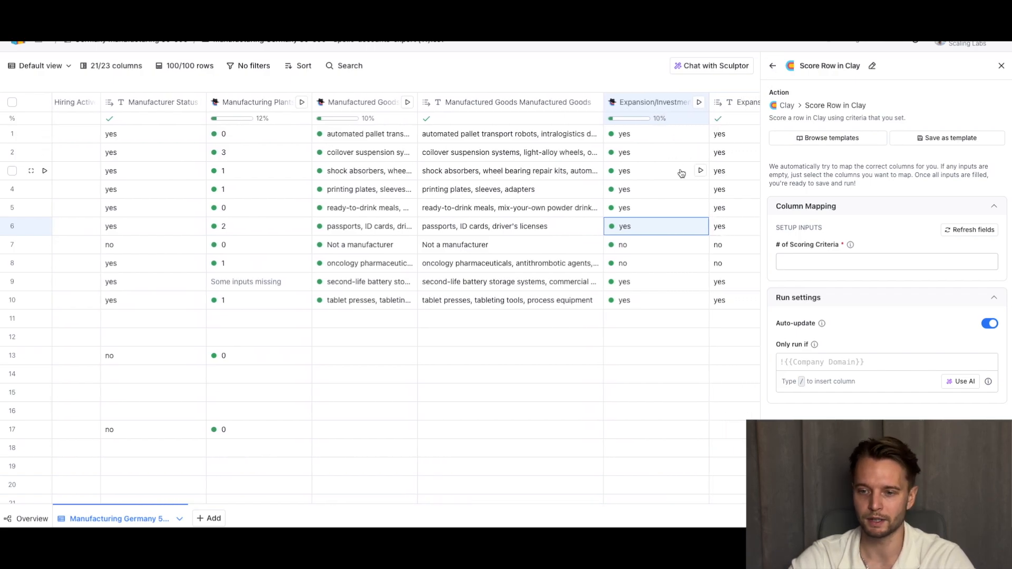
{"action": "left_click", "coordinate": [804, 260]}
{"action": "type", "text": "3"}
Set the first scoring criterion's comparison type to Equals (Text, Number, Boolean) with the keywords yes and no
{"action": "scroll", "coordinate": [806, 268], "scroll_direction": "down", "scroll_amount": 2}
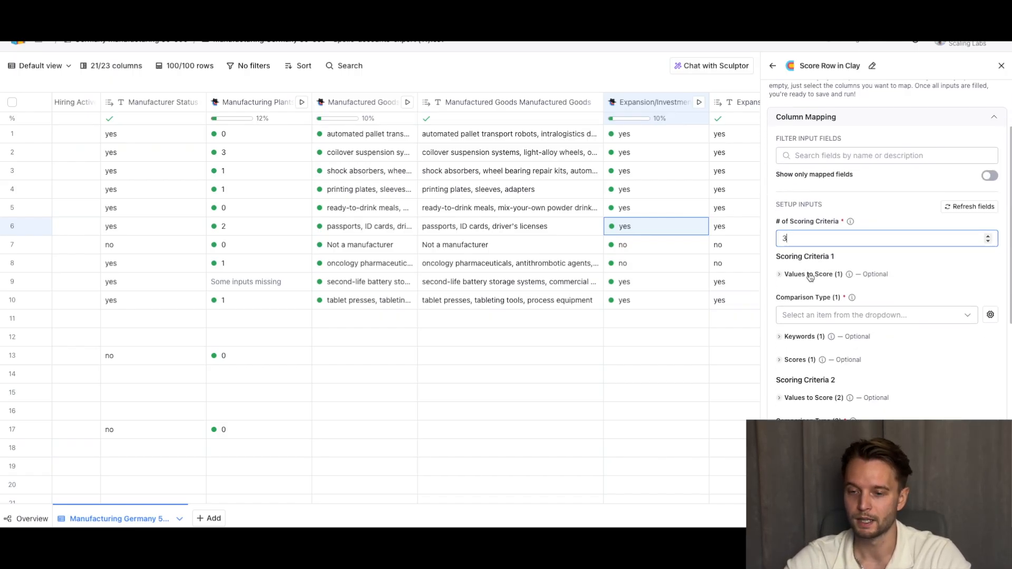
{"action": "scroll", "coordinate": [809, 266], "scroll_direction": "down", "scroll_amount": 2}
{"action": "left_click", "coordinate": [805, 249]}
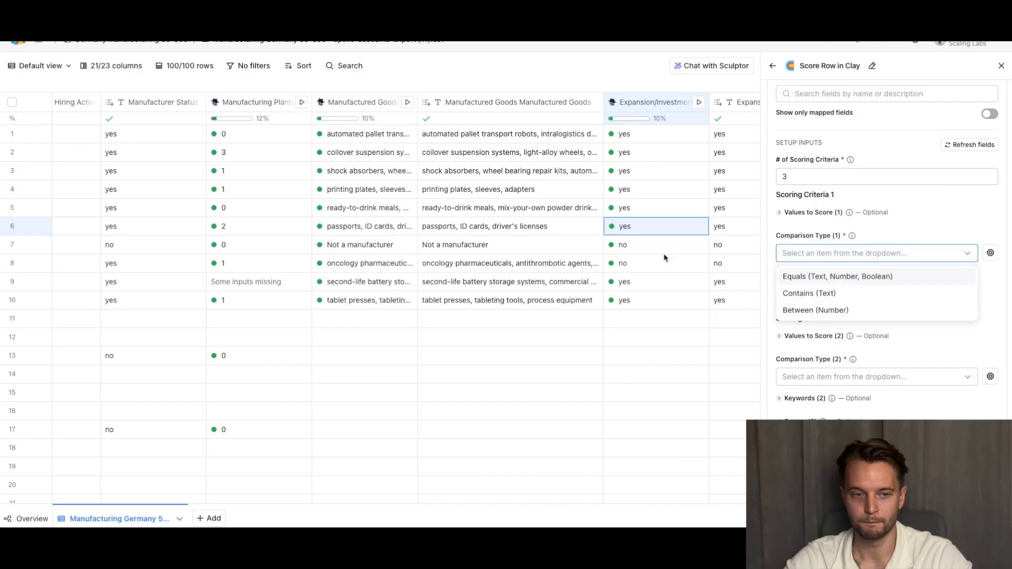
{"action": "left_click", "coordinate": [792, 276]}
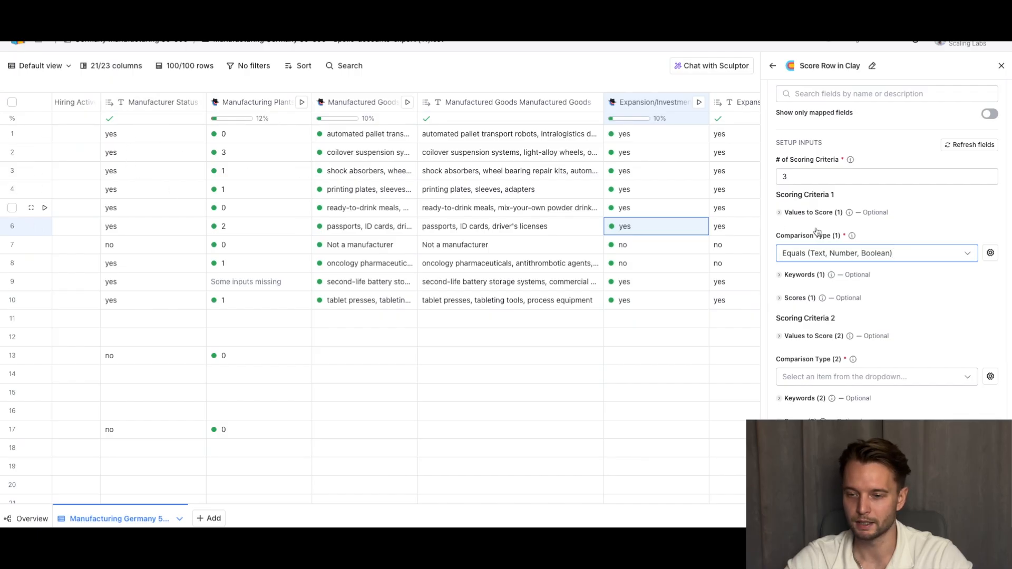
{"action": "left_click", "coordinate": [798, 277]}
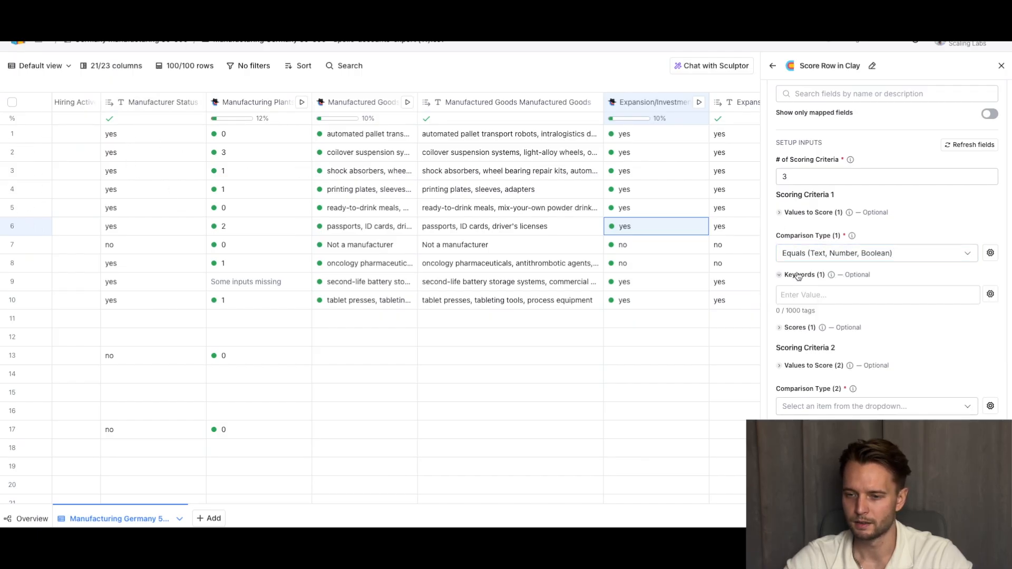
{"action": "left_click", "coordinate": [800, 293]}
{"action": "type", "text": "yes"}
{"action": "key", "text": "Return"}
{"action": "type", "text": "no"}
{"action": "key", "text": "Return"}
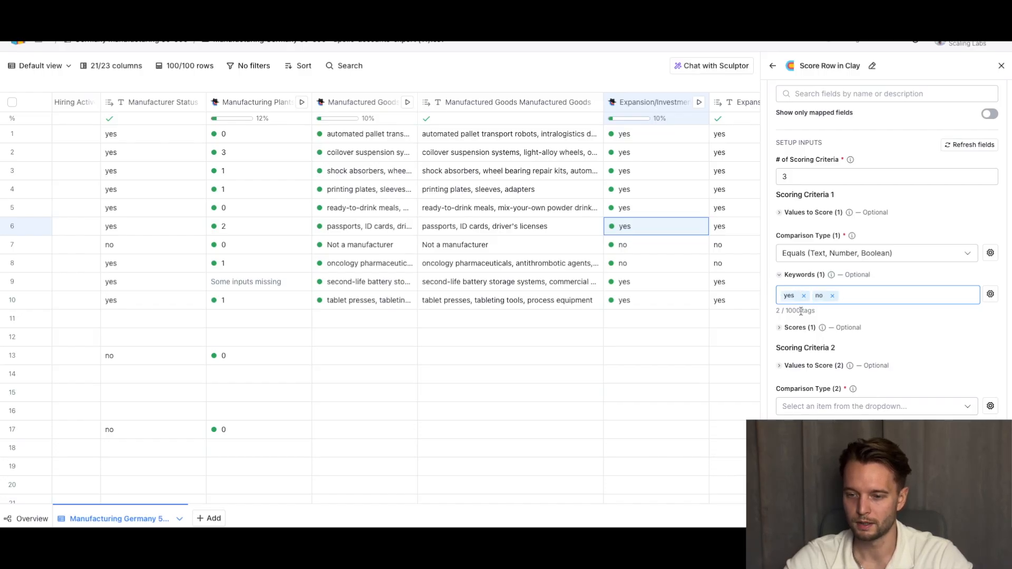
Assign the first scoring criterion the scores 20 for yes and 0 for no
{"action": "left_click", "coordinate": [799, 328]}
{"action": "left_click", "coordinate": [806, 345]}
{"action": "type", "text": "20"}
{"action": "key", "text": "Return"}
{"action": "type", "text": "0"}
{"action": "key", "text": "Return"}
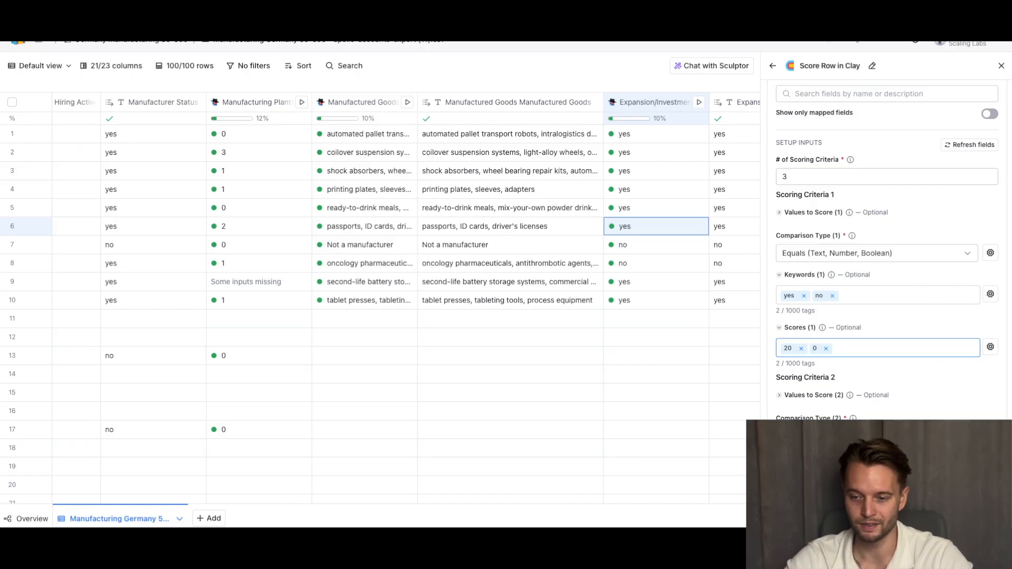
{"action": "scroll", "coordinate": [901, 364], "scroll_direction": "down", "scroll_amount": 2}
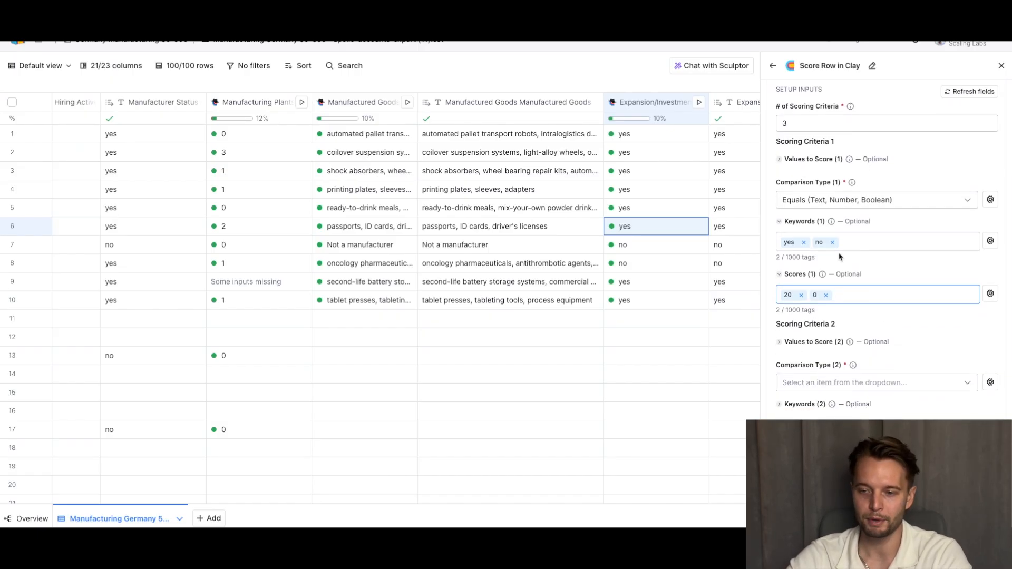
Map the Active IT Hiring column as the value to score in the first scoring criterion
{"action": "scroll", "coordinate": [564, 334], "scroll_direction": "left", "scroll_amount": 4}
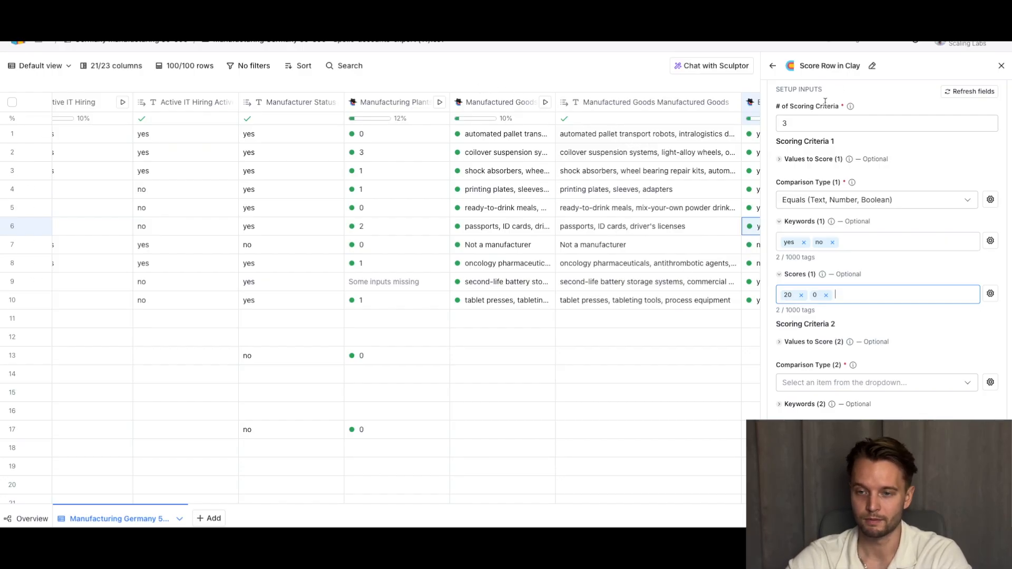
{"action": "scroll", "coordinate": [709, 196], "scroll_direction": "right", "scroll_amount": 2}
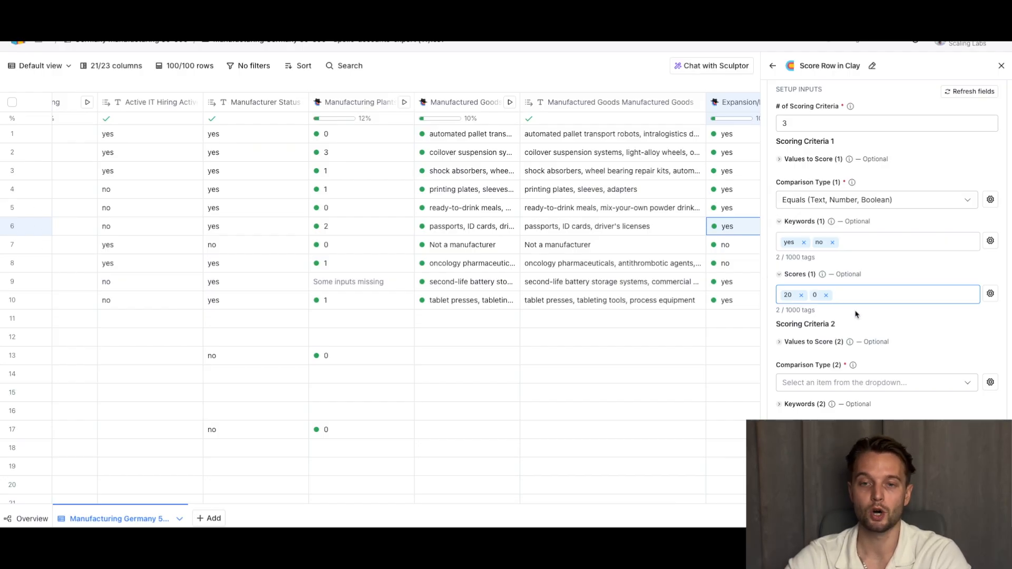
{"action": "scroll", "coordinate": [875, 316], "scroll_direction": "up", "scroll_amount": 1}
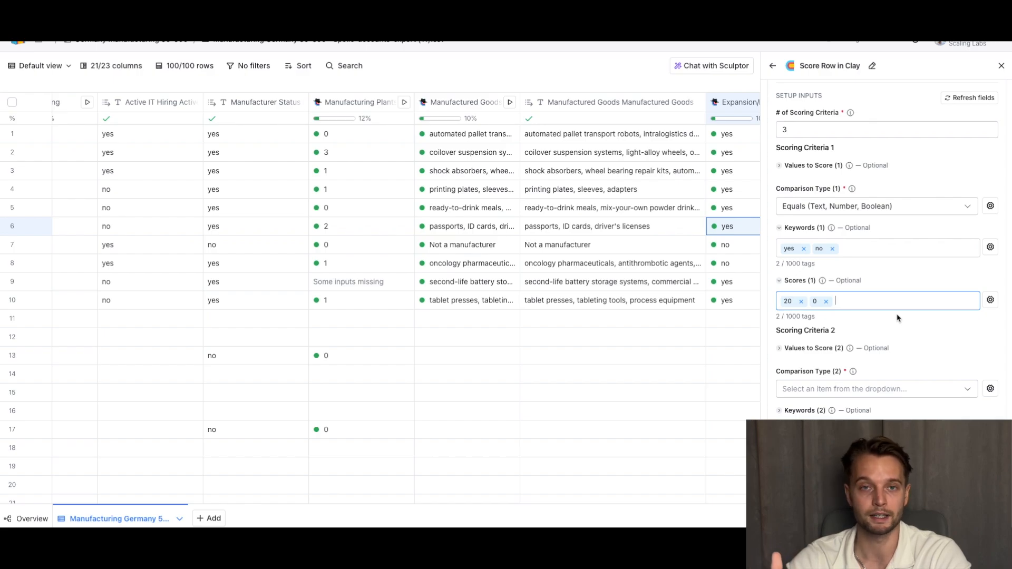
{"action": "scroll", "coordinate": [860, 250], "scroll_direction": "down", "scroll_amount": 2}
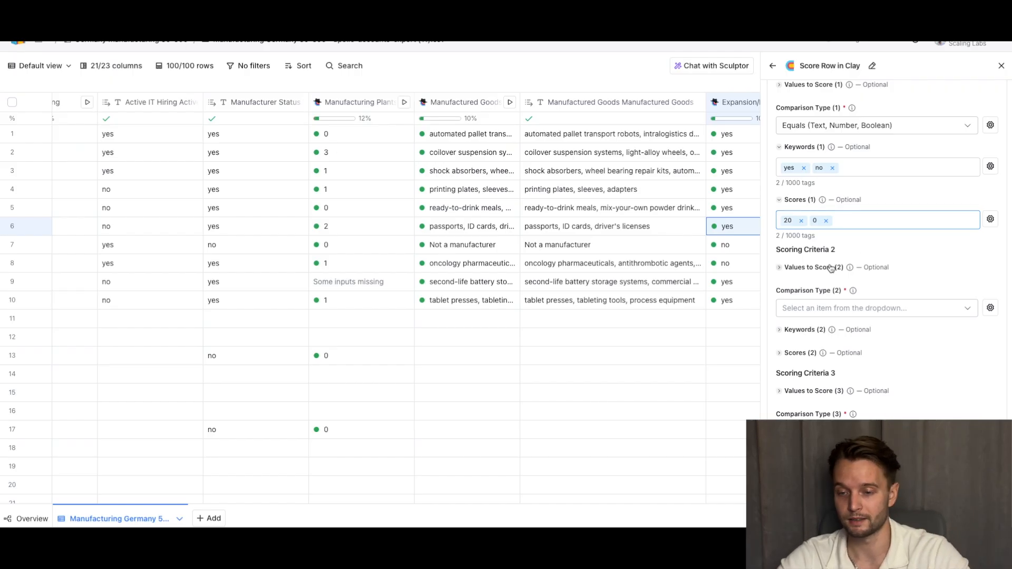
{"action": "left_click", "coordinate": [832, 268]}
{"action": "left_click", "coordinate": [822, 290]}
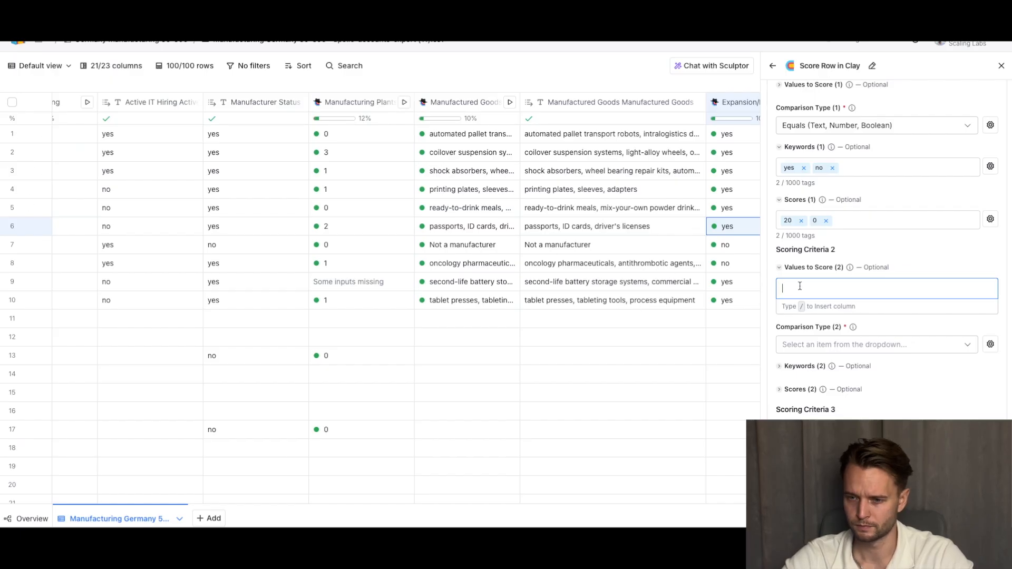
{"action": "type", "text": "/"}
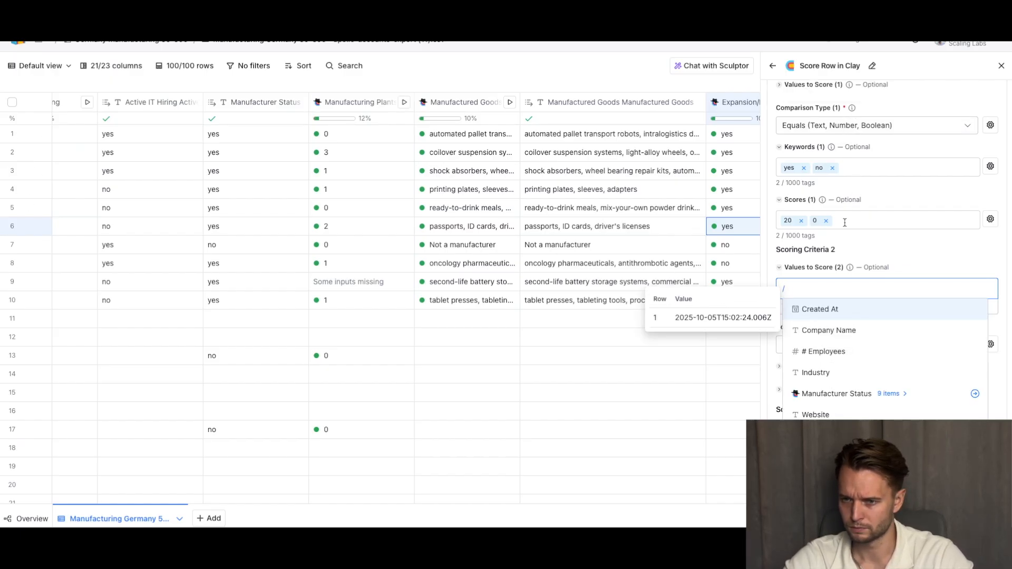
{"action": "scroll", "coordinate": [845, 222], "scroll_direction": "up", "scroll_amount": 2}
{"action": "left_click", "coordinate": [813, 139]}
{"action": "type", "text": "/"}
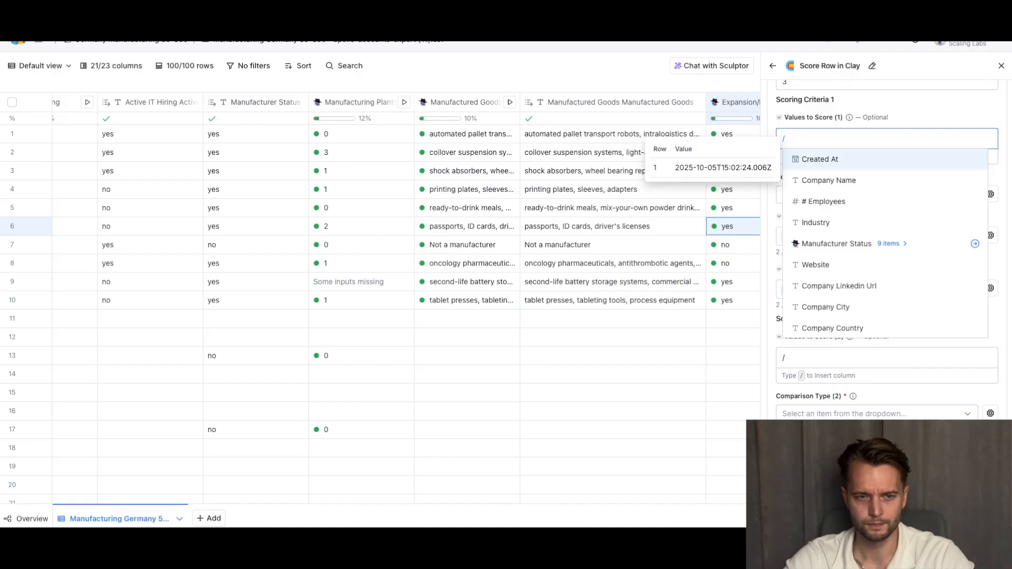
{"action": "type", "text": "active"}
{"action": "left_click", "coordinate": [826, 163]}
Map the Manufacturing Plants Germany count as the second criterion's value to score and set its comparison type to Between (Number)
{"action": "left_click", "coordinate": [832, 243]}
{"action": "scroll", "coordinate": [832, 243], "scroll_direction": "down", "scroll_amount": 1}
{"action": "left_click", "coordinate": [842, 284]}
{"action": "type", "text": "manufact"}
{"action": "key", "text": "BackSpace"}
{"action": "key", "text": "BackSpace"}
{"action": "key", "text": "BackSpace"}
{"action": "key", "text": "BackSpace"}
{"action": "key", "text": "BackSpace"}
{"action": "key", "text": "BackSpace"}
{"action": "key", "text": "BackSpace"}
{"action": "key", "text": "BackSpace"}
{"action": "key", "text": "BackSpace"}
{"action": "type", "text": "/manu"}
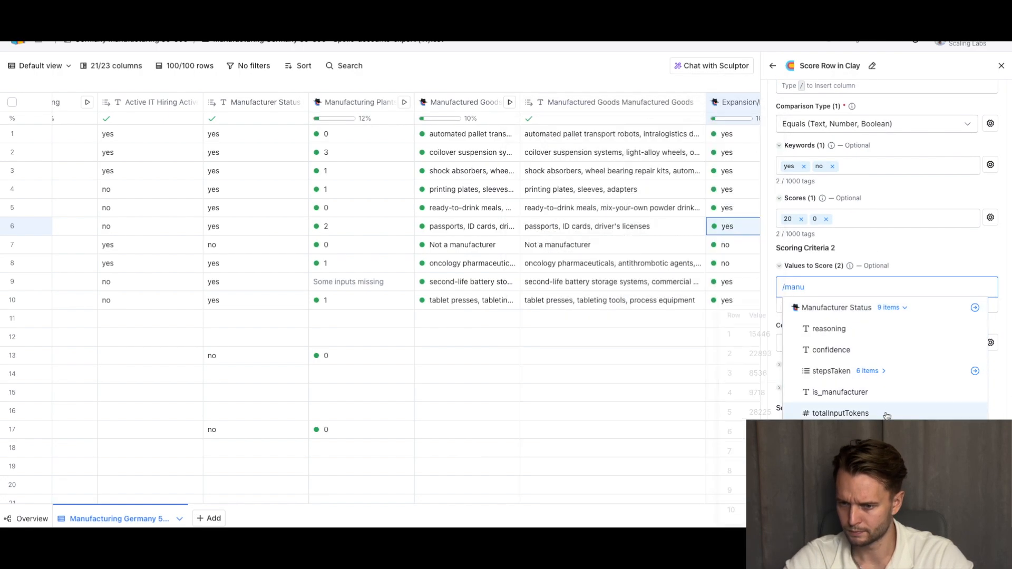
{"action": "scroll", "coordinate": [879, 350], "scroll_direction": "down", "scroll_amount": 5}
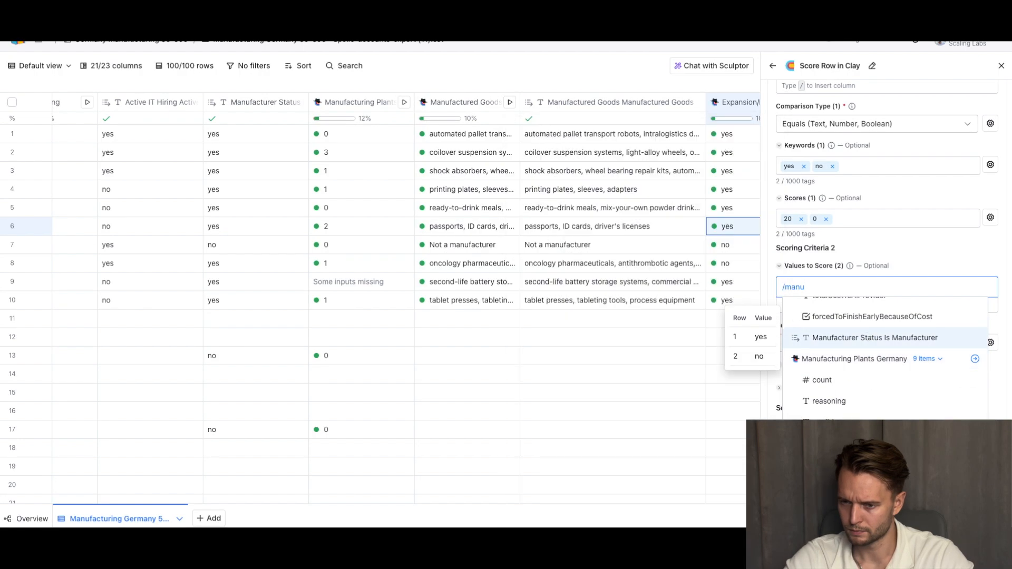
{"action": "scroll", "coordinate": [852, 359], "scroll_direction": "down", "scroll_amount": 1}
{"action": "left_click", "coordinate": [843, 330]}
{"action": "left_click", "coordinate": [840, 340]}
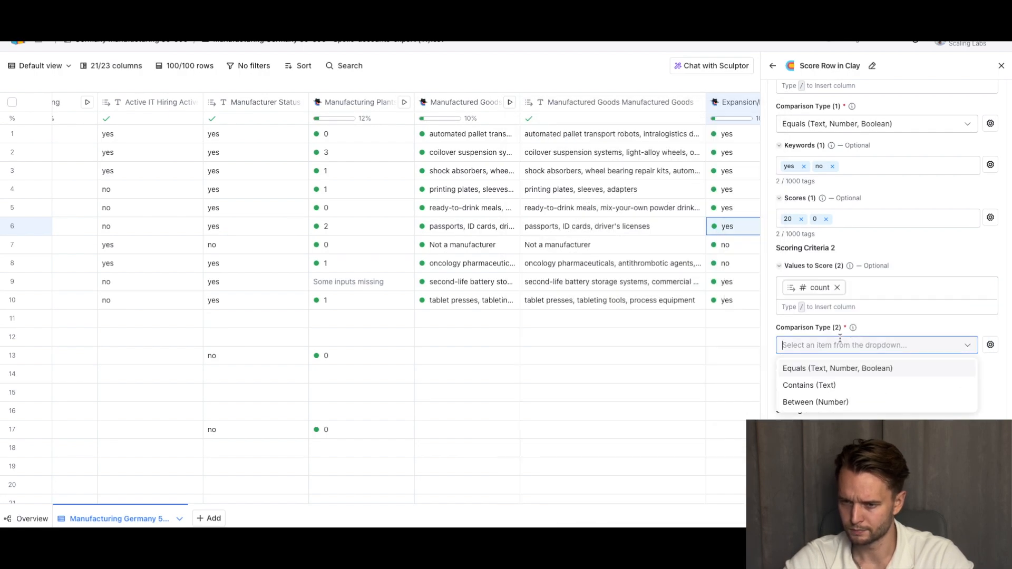
{"action": "left_click", "coordinate": [816, 401]}
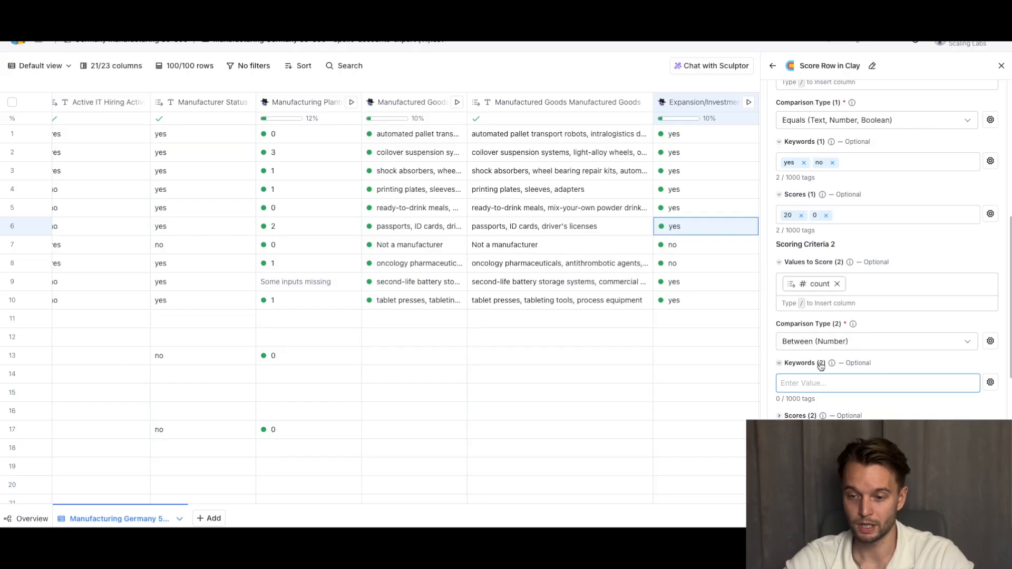
{"action": "scroll", "coordinate": [821, 384], "scroll_direction": "down", "scroll_amount": 1}
{"action": "type", "text": "(0"}
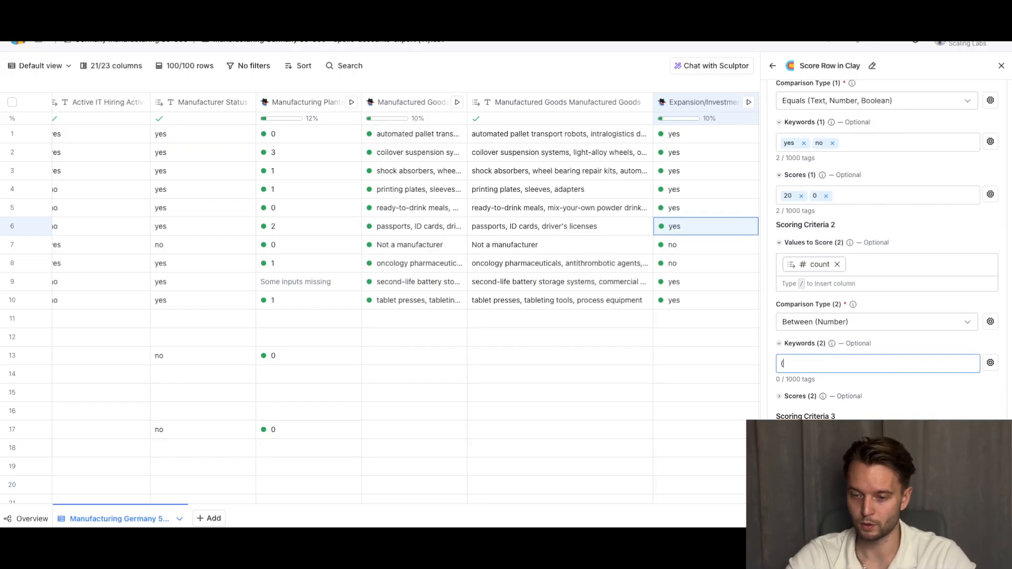
{"action": "key", "text": "Return"}
{"action": "key", "text": "BackSpace"}
{"action": "type", "text": "(0"}
{"action": "key", "text": "Return"}
{"action": "type", "text": "1"}
{"action": "key", "text": "BackSpace"}
{"action": "key", "text": "BackSpace"}
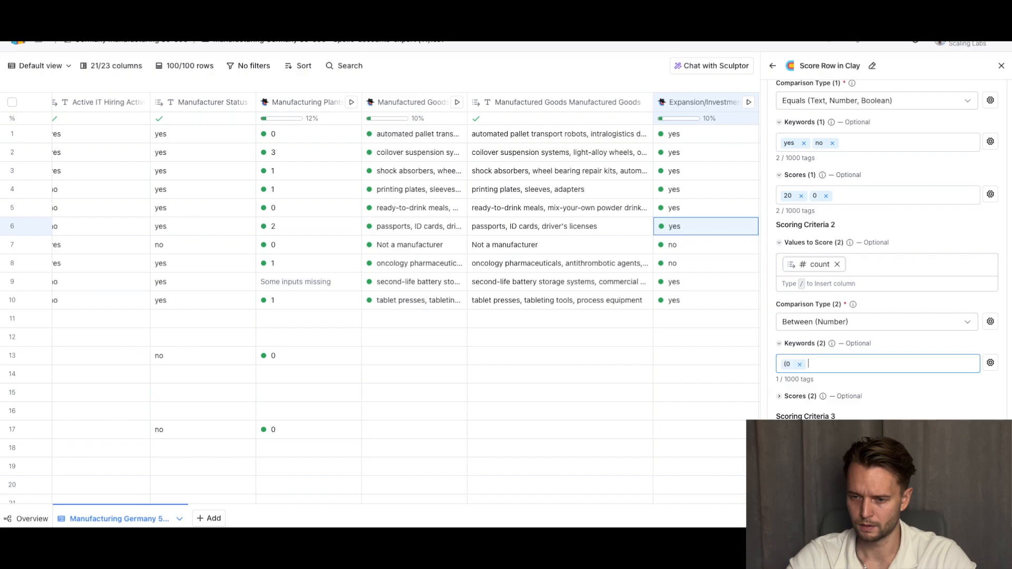
Add the number ranges (0-1) and (2-5) as keywords of the second scoring criterion
{"action": "type", "text": "(0-10)"}
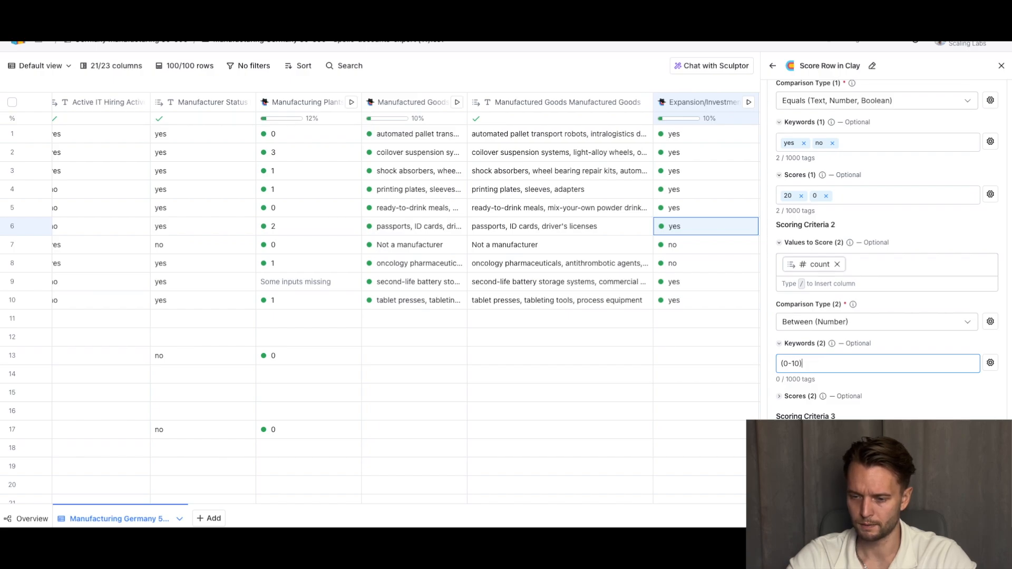
{"action": "key", "text": "BackSpace"}
{"action": "key", "text": "BackSpace"}
{"action": "type", "text": ")"}
{"action": "key", "text": "Return"}
{"action": "type", "text": "(2,"}
{"action": "key", "text": "BackSpace"}
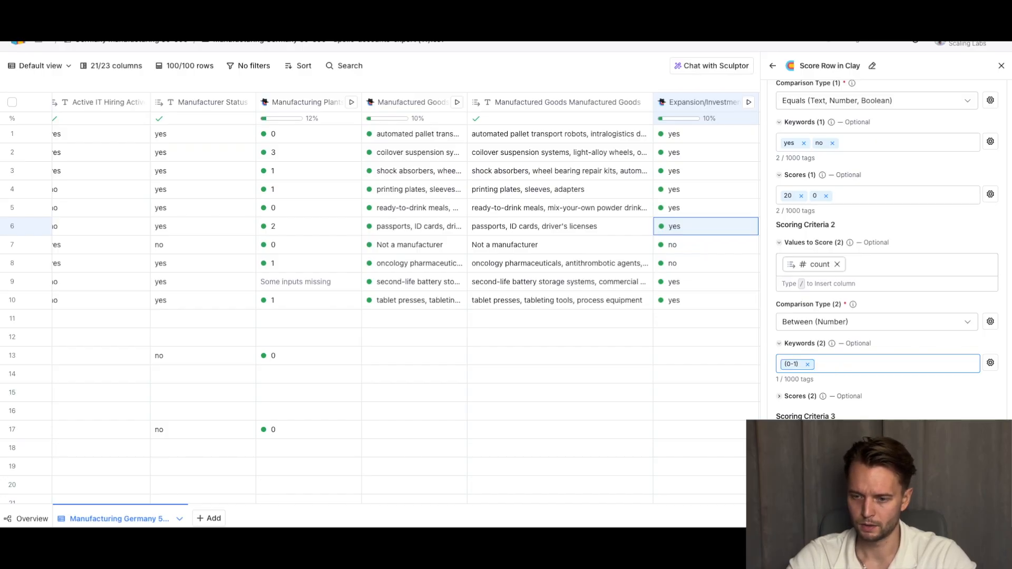
{"action": "key", "text": "Right"}
{"action": "type", "text": "(2-"}
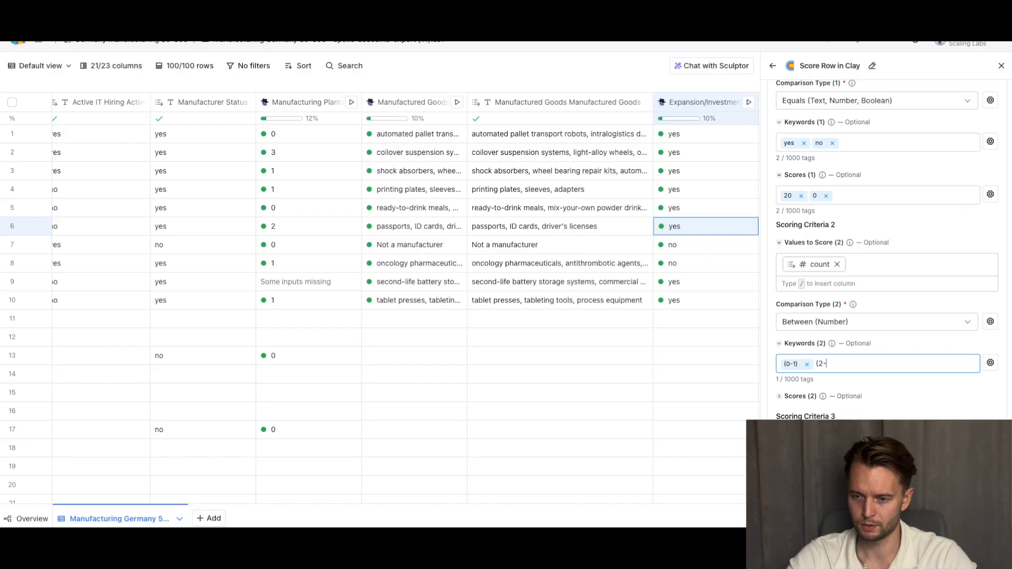
{"action": "type", "text": "5)"}
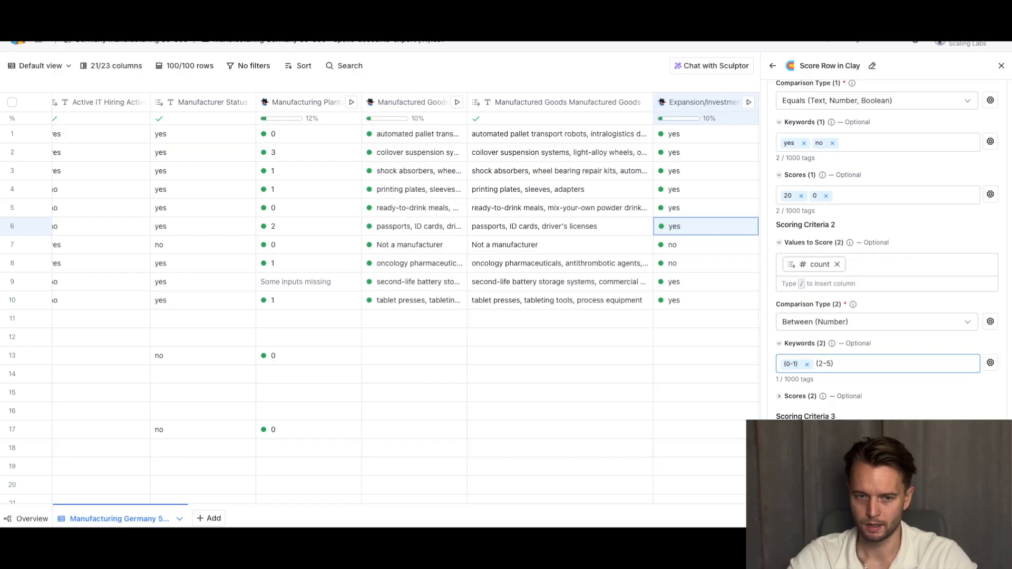
{"action": "key", "text": "Return"}
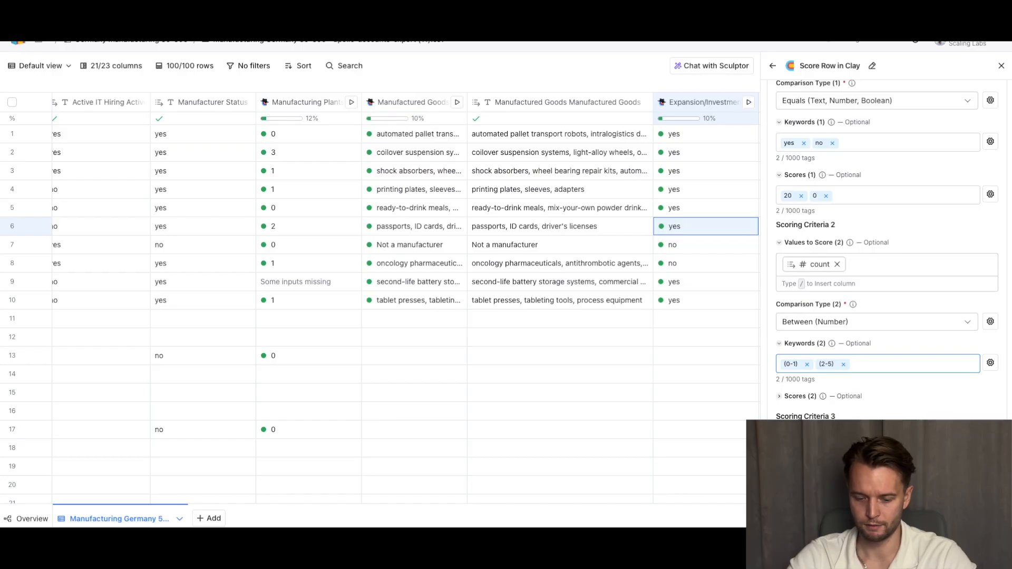
Add the number range (6-10) as a third keyword of the second scoring criterion
{"action": "type", "text": "6"}
{"action": "key", "text": "BackSpace"}
{"action": "type", "text": "(6-10"}
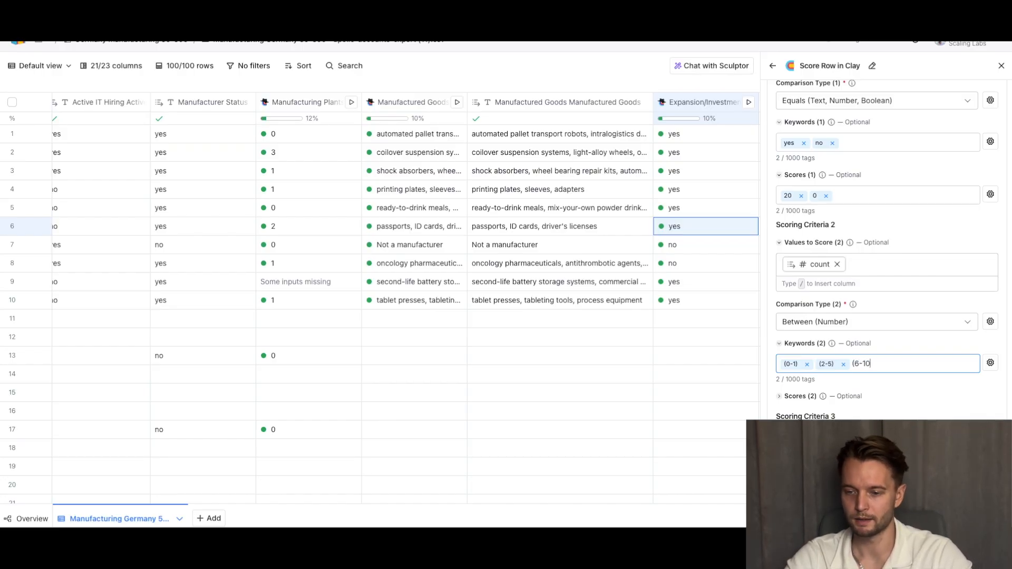
{"action": "type", "text": ")"}
{"action": "key", "text": "Return"}
Assign the second scoring criterion's three ranges the scores 0, 20 and 40 in that order
{"action": "left_click", "coordinate": [794, 396]}
{"action": "left_click", "coordinate": [792, 415]}
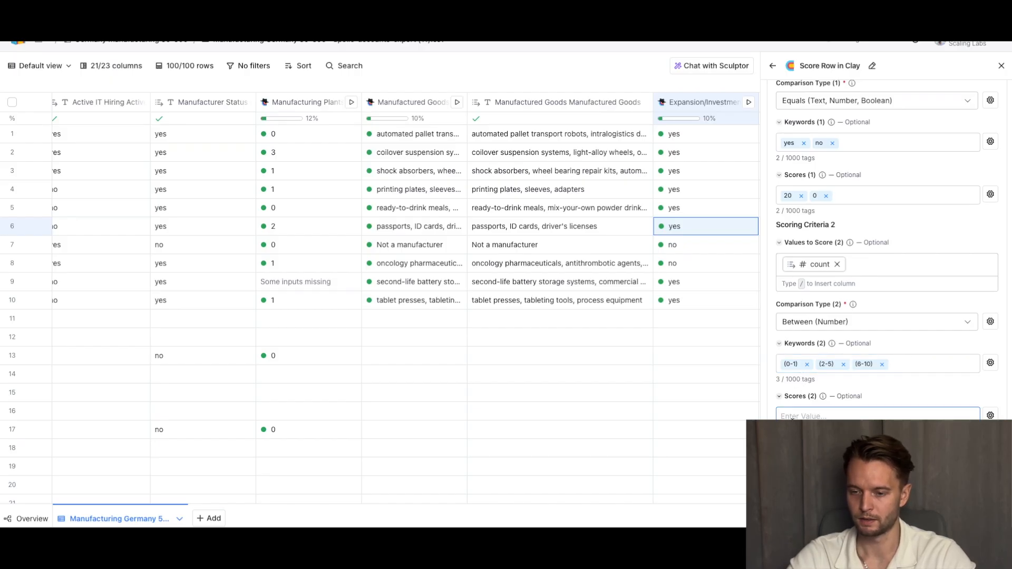
{"action": "type", "text": "0"}
{"action": "key", "text": "Return"}
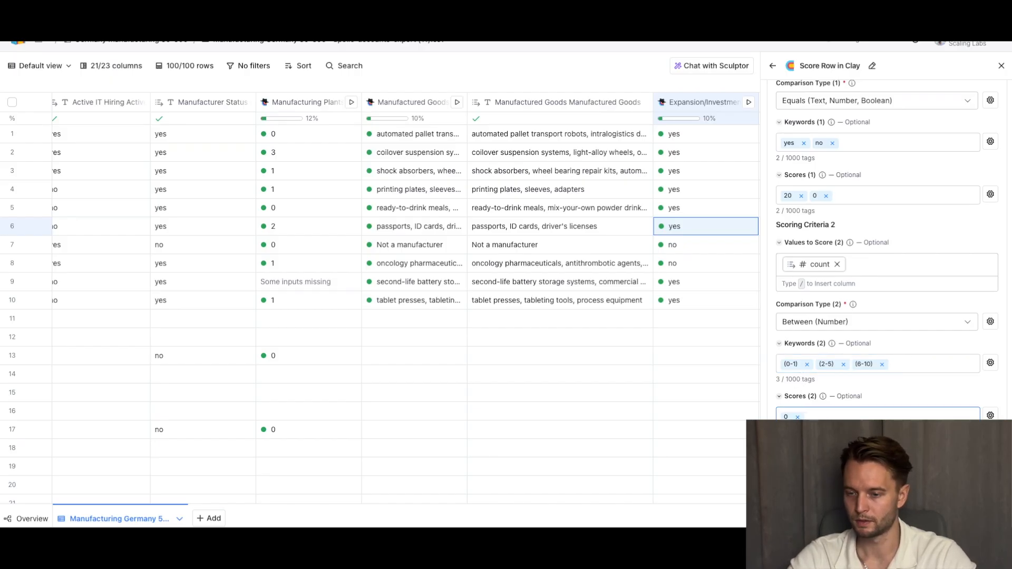
{"action": "type", "text": "20"}
{"action": "key", "text": "Return"}
{"action": "type", "text": "40 ×"}
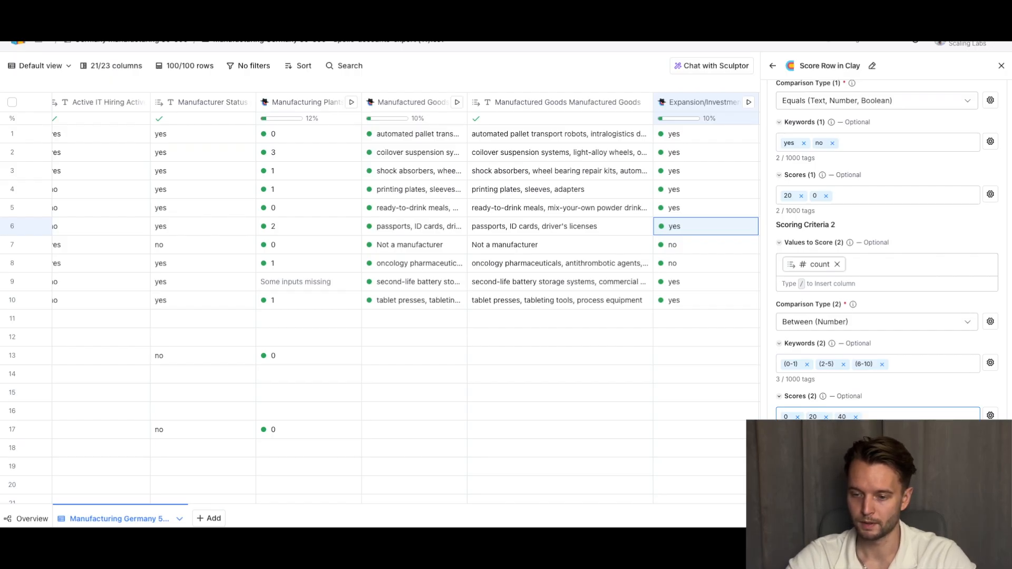
Map the Expansion/Investment Event answer as the third criterion's value to score and set its comparison type to Equals (Text, Number, Boolean)
{"action": "scroll", "coordinate": [809, 358], "scroll_direction": "down", "scroll_amount": 2}
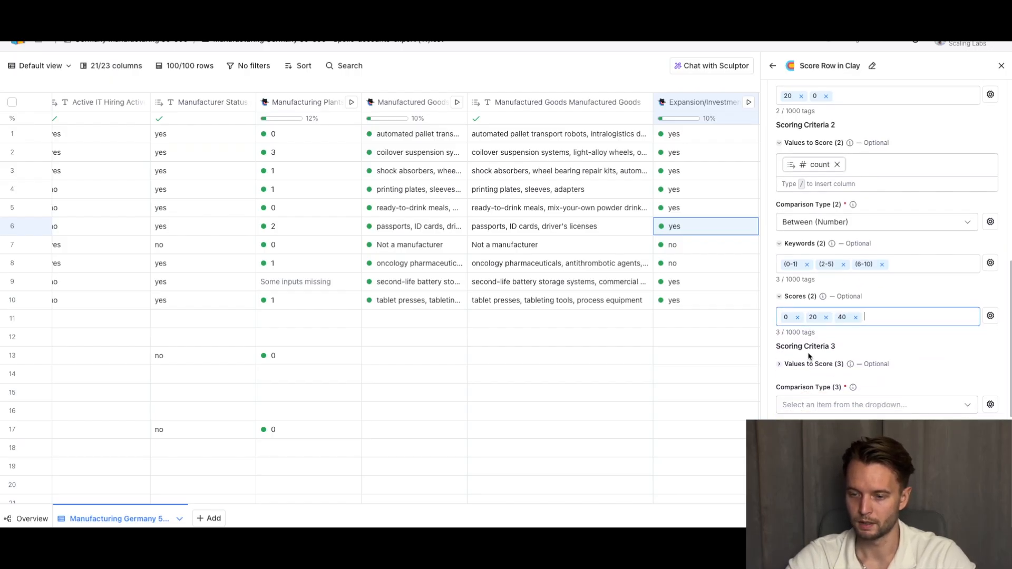
{"action": "scroll", "coordinate": [809, 358], "scroll_direction": "down", "scroll_amount": 1}
{"action": "left_click", "coordinate": [813, 328]}
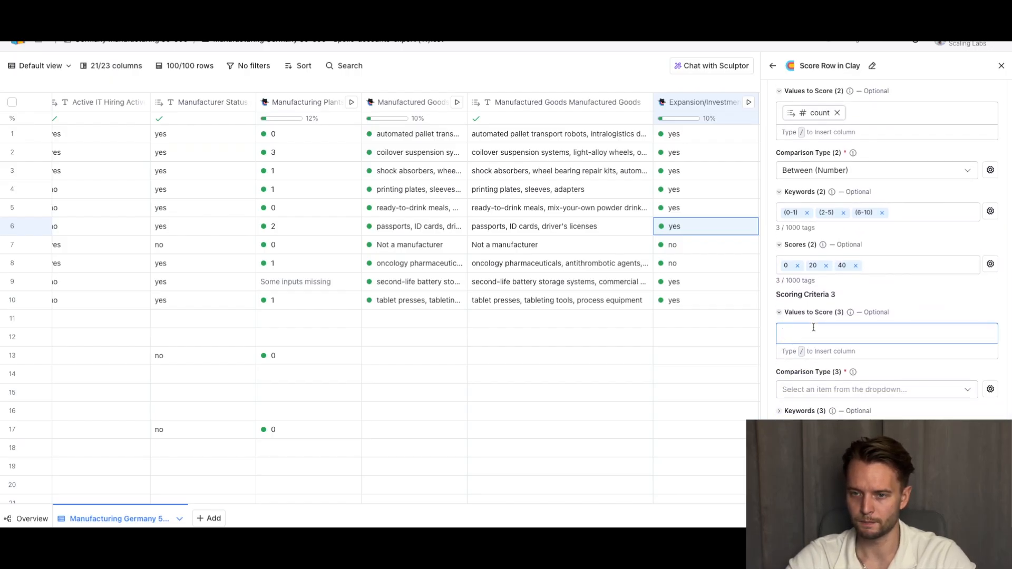
{"action": "type", "text": "/expan"}
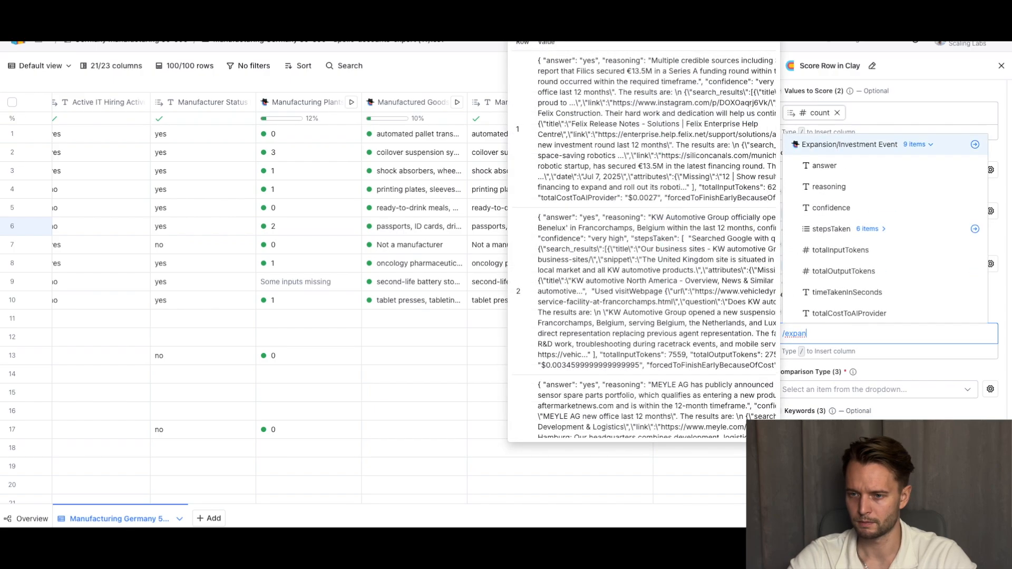
{"action": "left_click", "coordinate": [832, 165]}
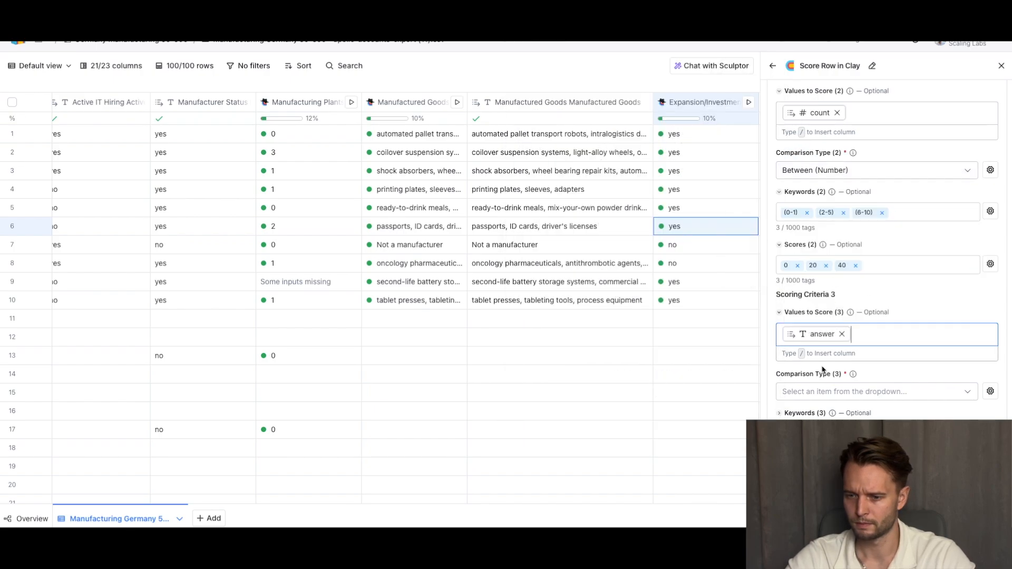
{"action": "left_click", "coordinate": [814, 390]}
{"action": "left_click", "coordinate": [811, 416]}
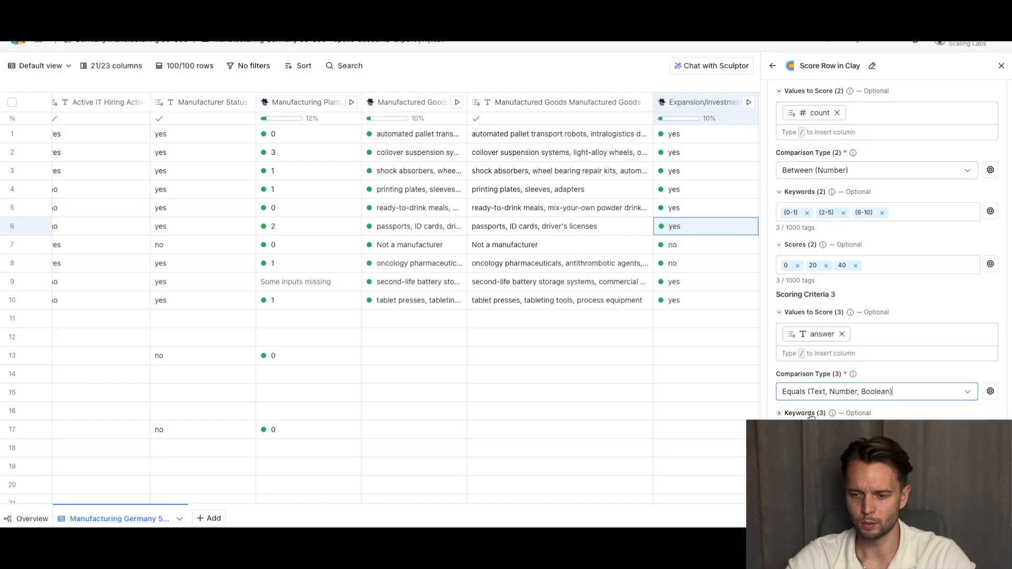
Give the third scoring criterion the keywords yes and no with the scores 25 and 0
{"action": "scroll", "coordinate": [806, 390], "scroll_direction": "down", "scroll_amount": 1}
{"action": "left_click", "coordinate": [804, 369]}
{"action": "left_click", "coordinate": [804, 388]}
{"action": "type", "text": "yes"}
{"action": "key", "text": "Return"}
{"action": "type", "text": "no"}
{"action": "key", "text": "Return"}
{"action": "left_click", "coordinate": [794, 422]}
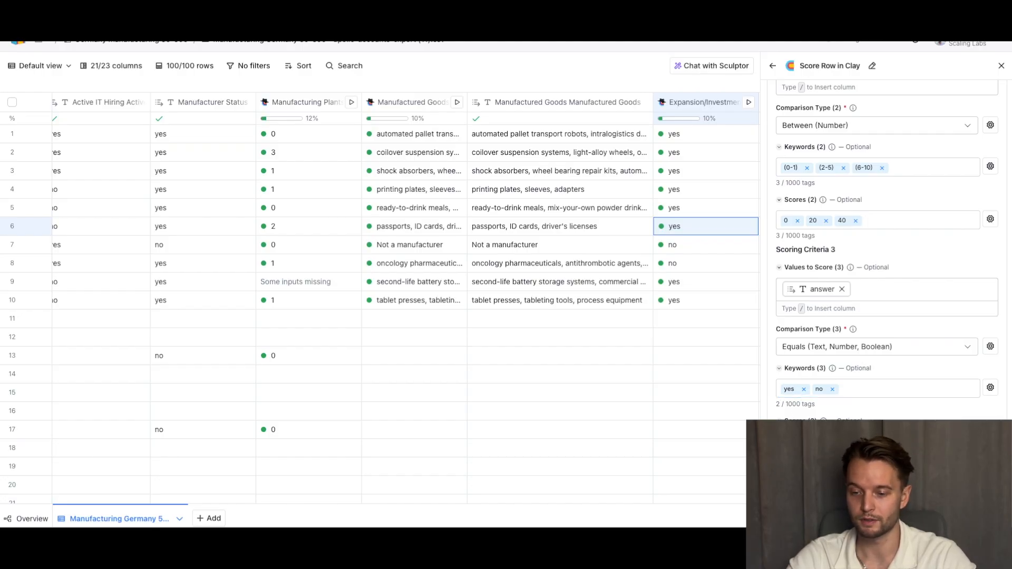
{"action": "scroll", "coordinate": [886, 316], "scroll_direction": "down", "scroll_amount": 3}
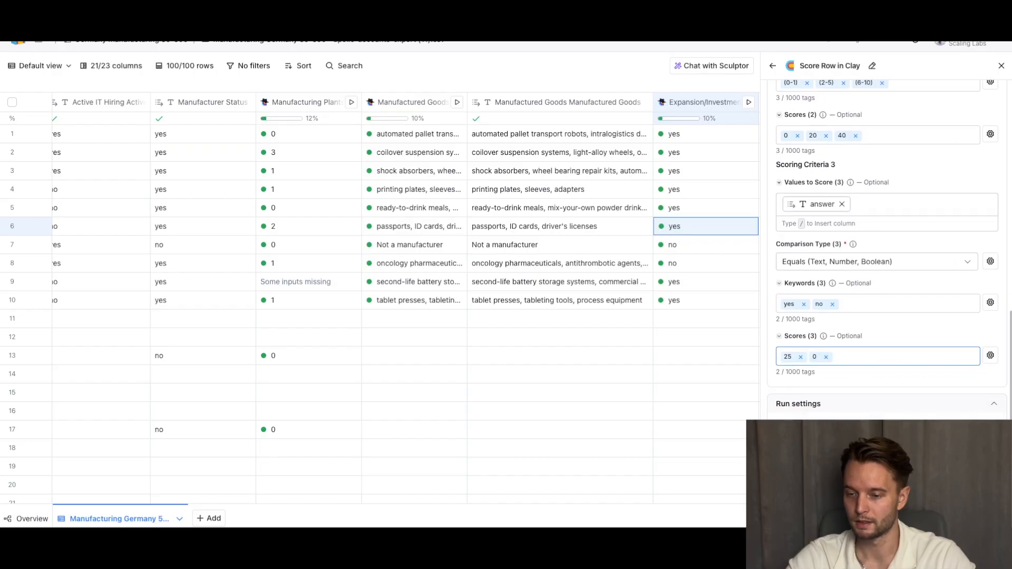
Add the Score output as a table column and run the row scoring for the first ten rows
{"action": "left_click", "coordinate": [905, 514]}
{"action": "left_click", "coordinate": [993, 176]}
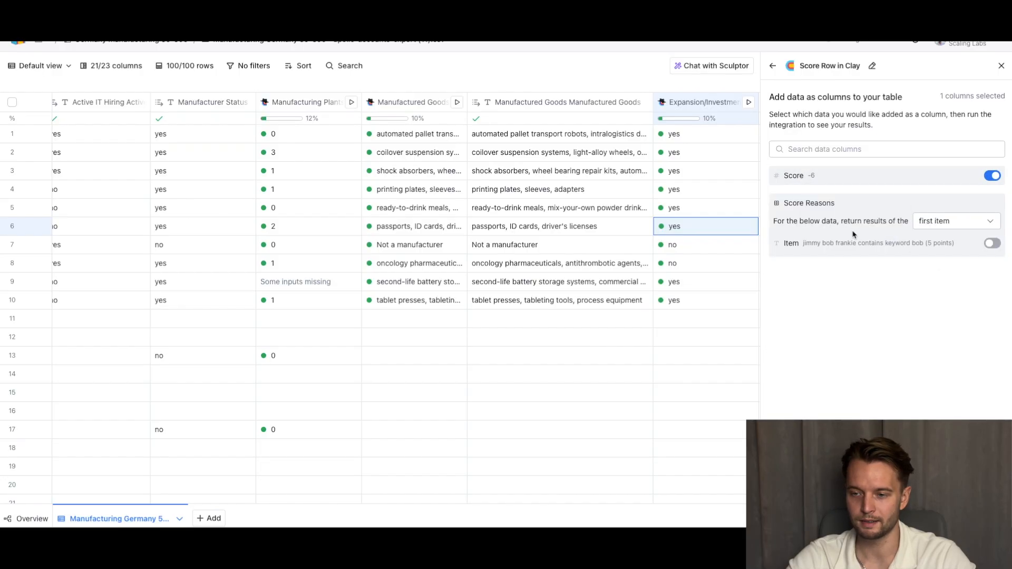
{"action": "left_click", "coordinate": [917, 422]}
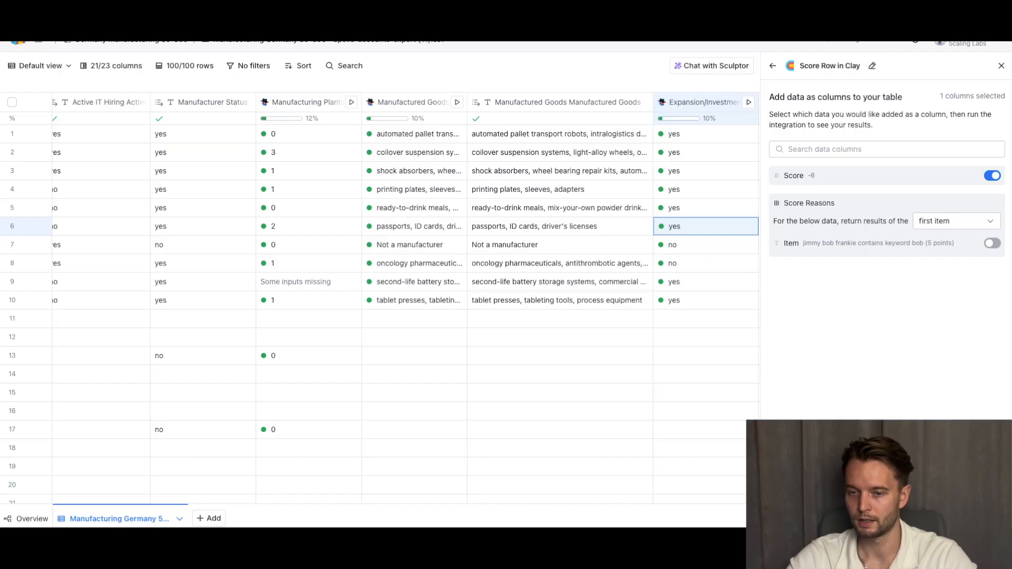
{"action": "scroll", "coordinate": [706, 407], "scroll_direction": "right", "scroll_amount": 3}
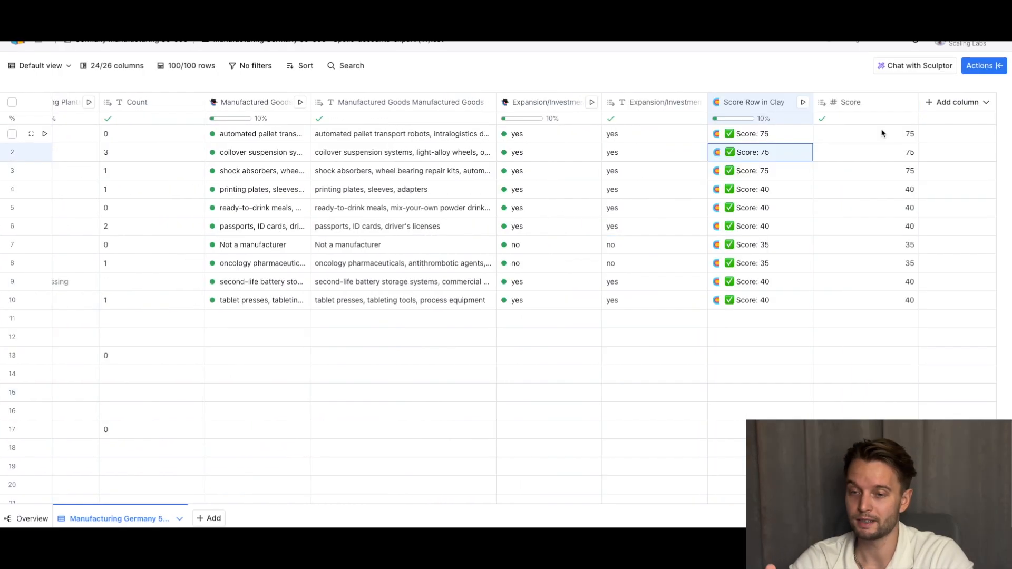